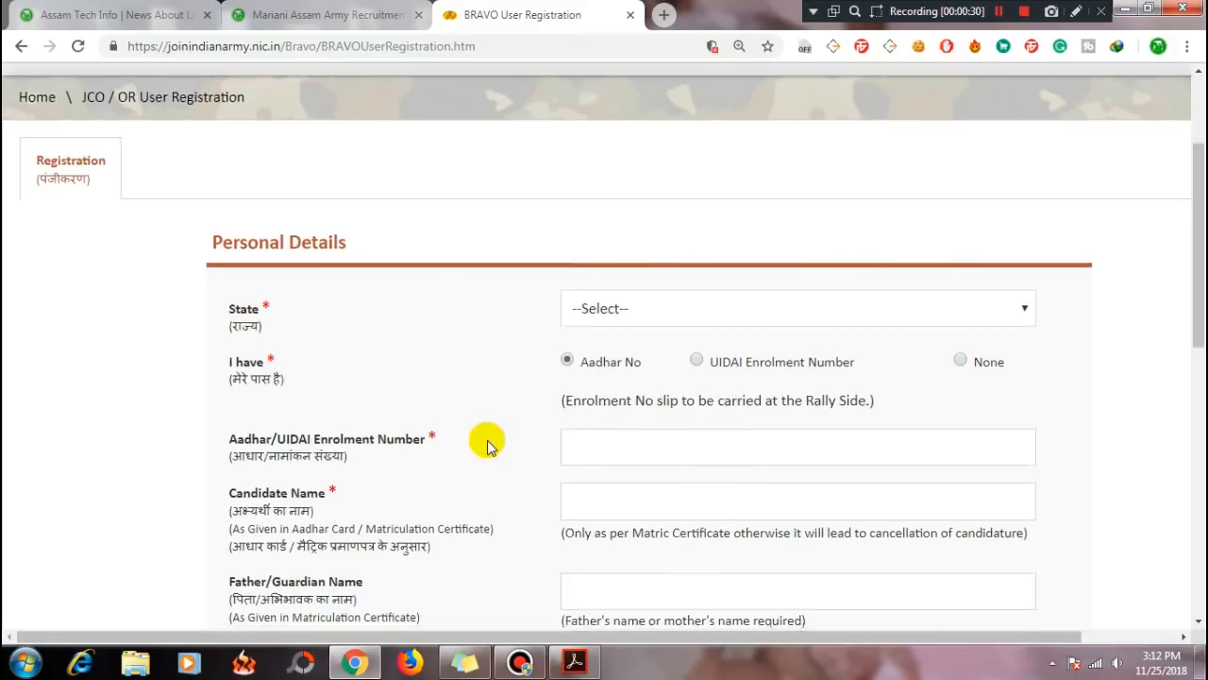
# - Review the personal details fields required on the blank JCO / OR user registration form
pyautogui.scroll(-3, 477, 434)
pyautogui.moveTo(230, 232); pyautogui.dragTo(359, 235)
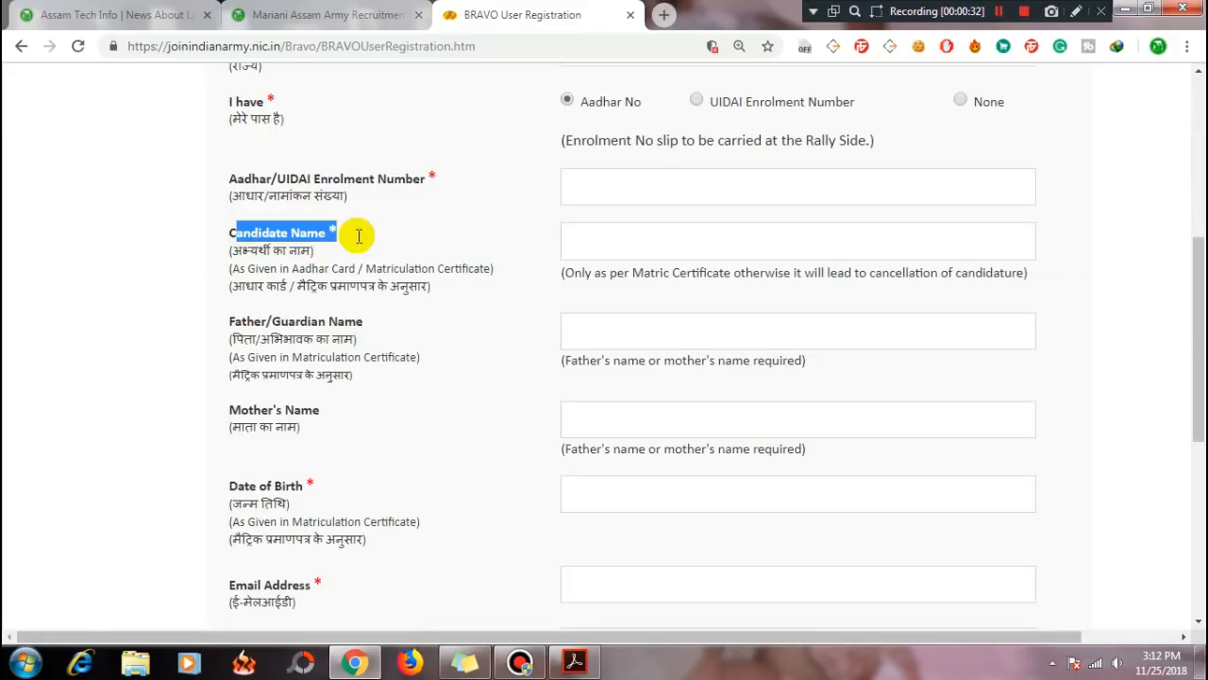
pyautogui.click(437, 242)
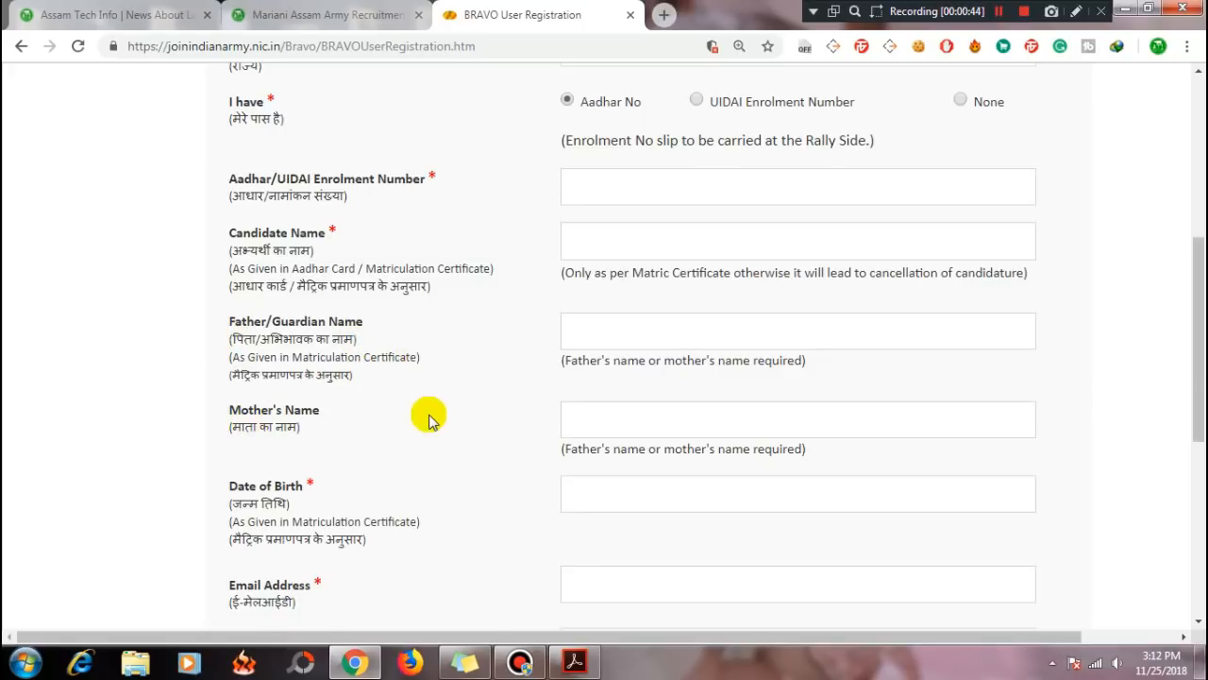
pyautogui.scroll(-1, 434, 419)
pyautogui.scroll(-2, 419, 410)
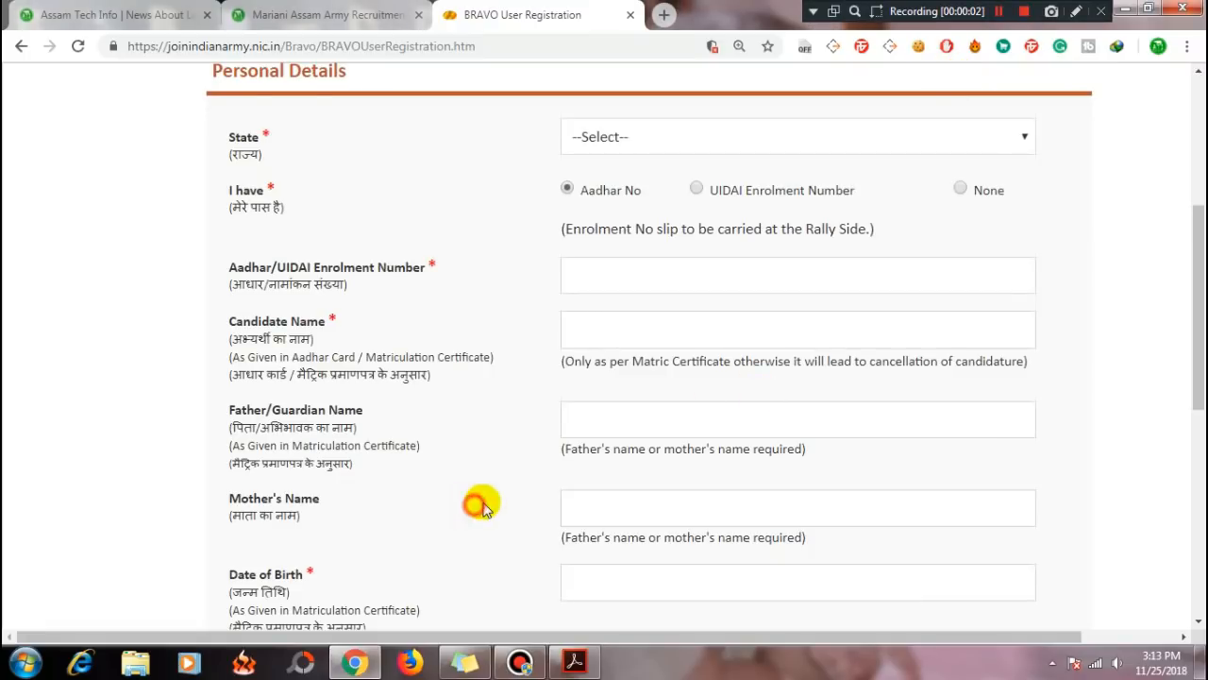
pyautogui.scroll(-4, 475, 501)
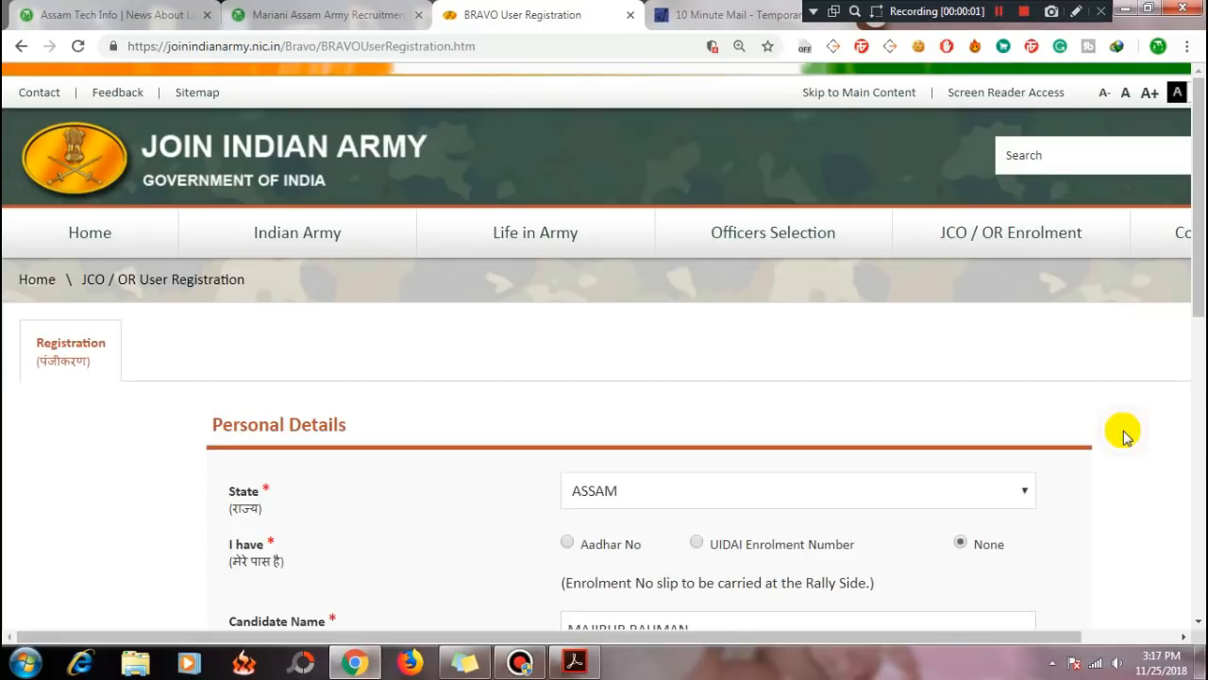
# - Check the completed personal details from state to mobile number and submit the registration form
pyautogui.scroll(-2, 1125, 436)
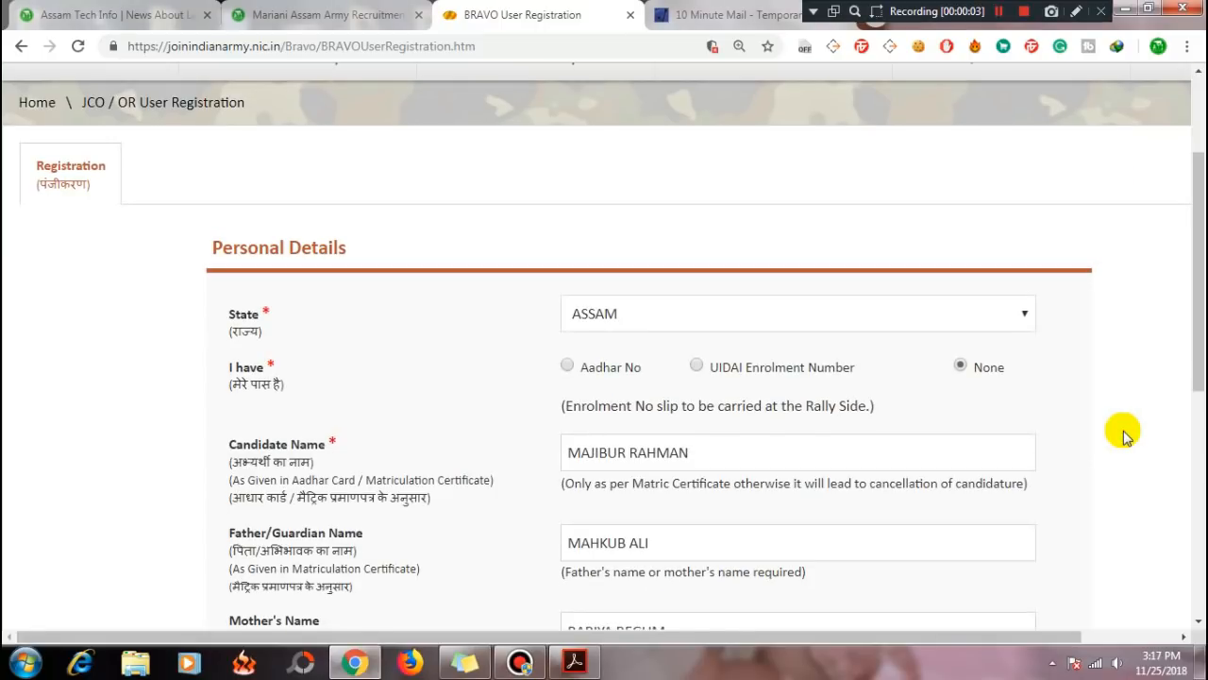
pyautogui.scroll(-3, 1125, 436)
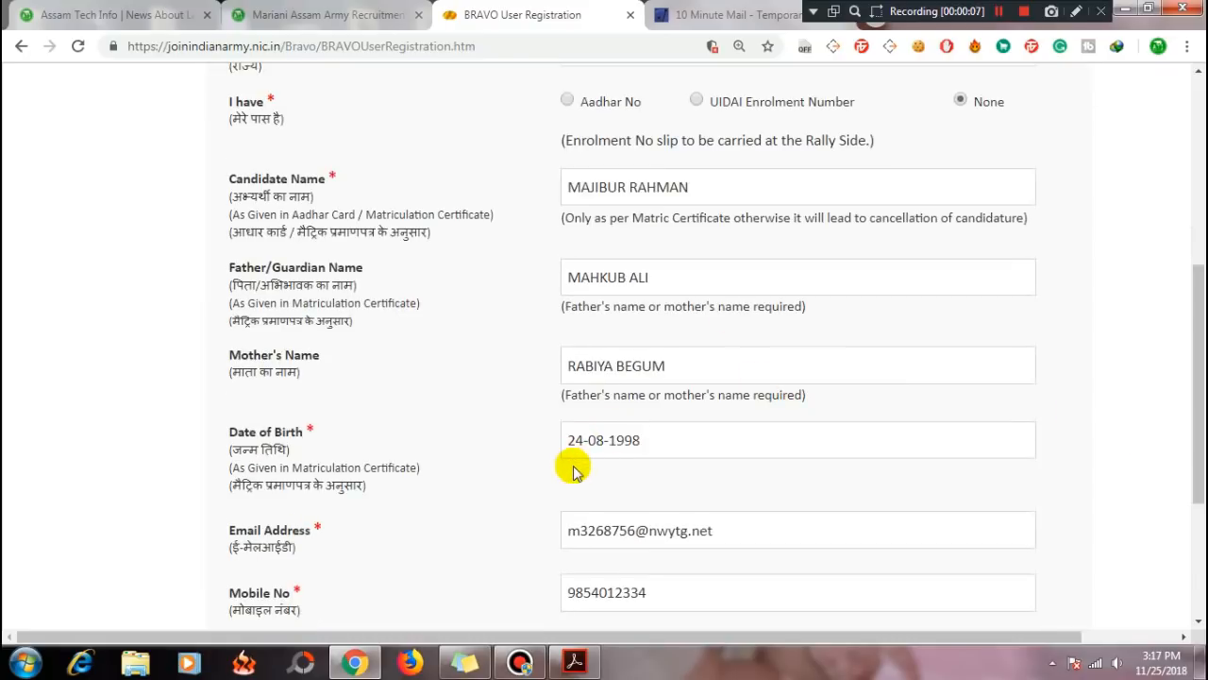
pyautogui.scroll(-1, 576, 469)
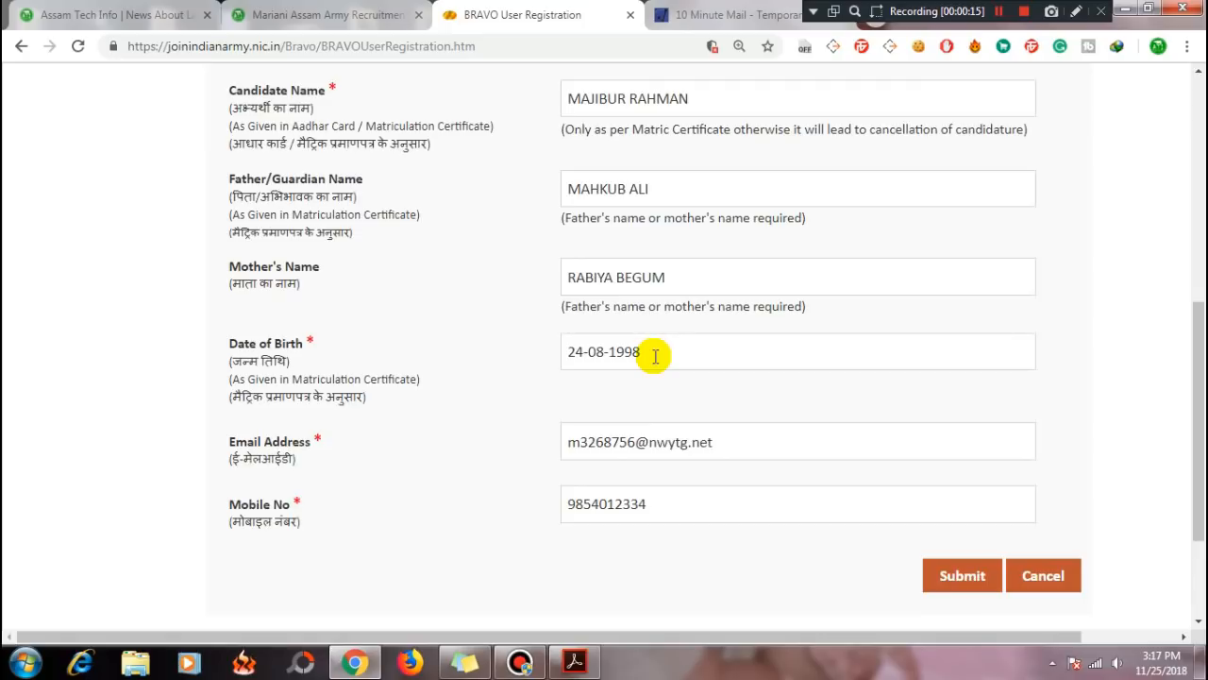
pyautogui.scroll(-1, 655, 356)
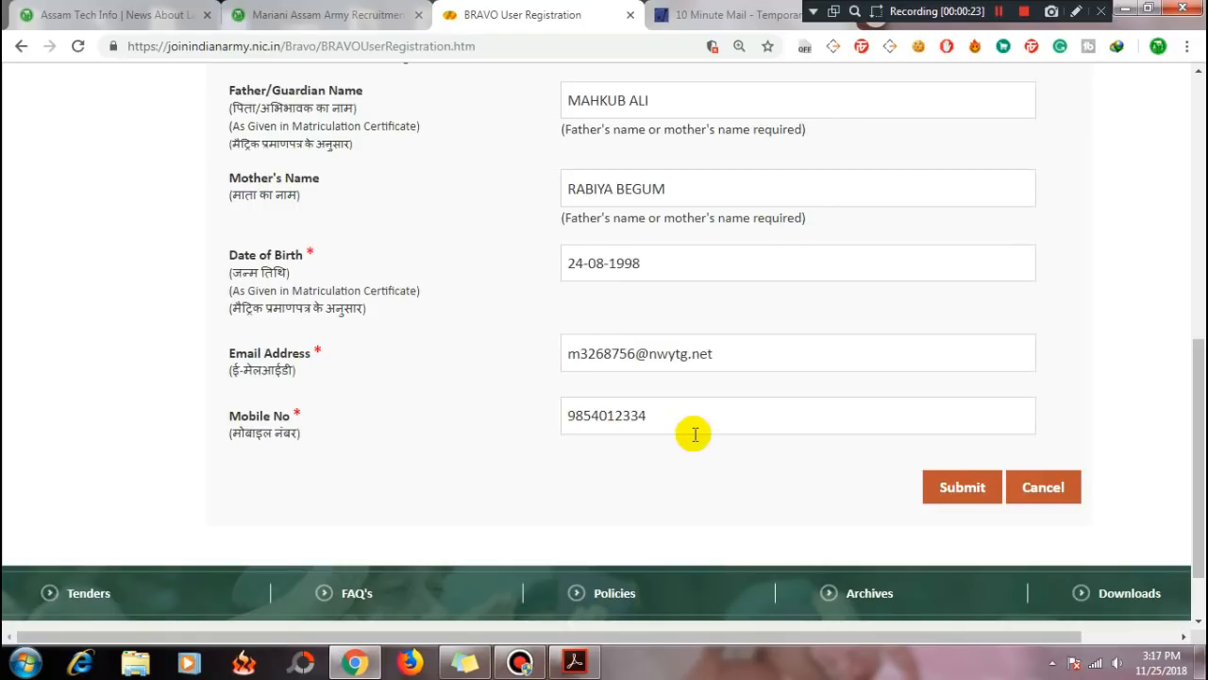
pyautogui.click(963, 487)
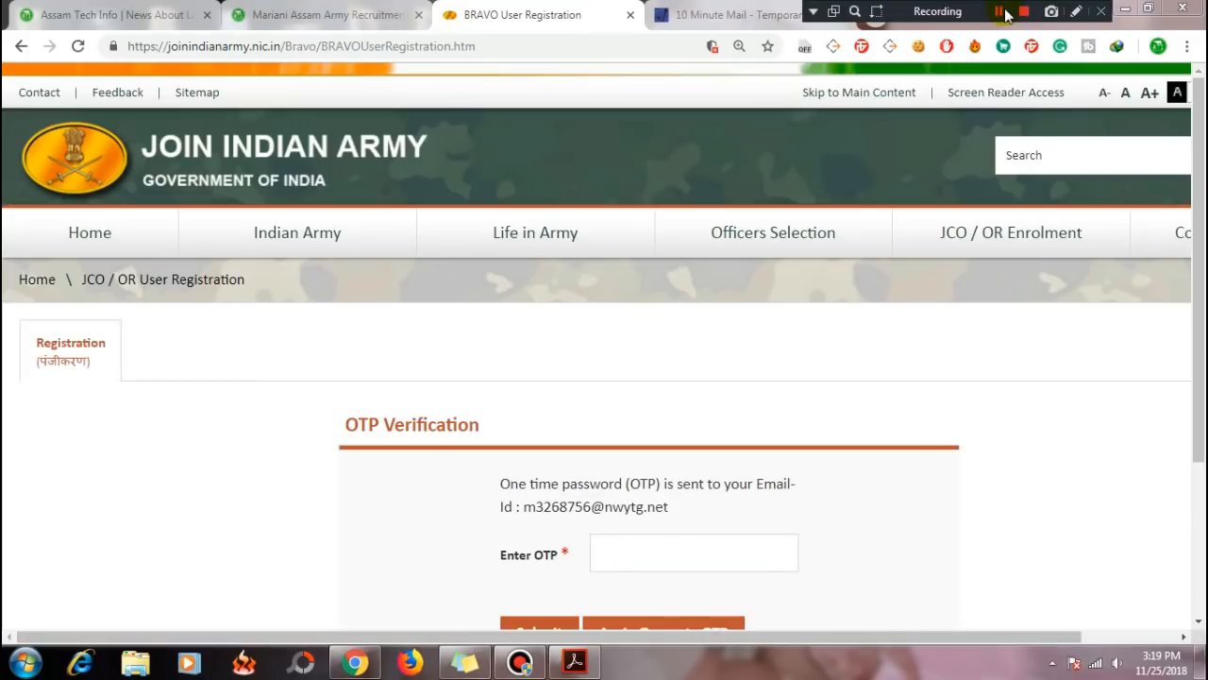
pyautogui.click(1002, 11)
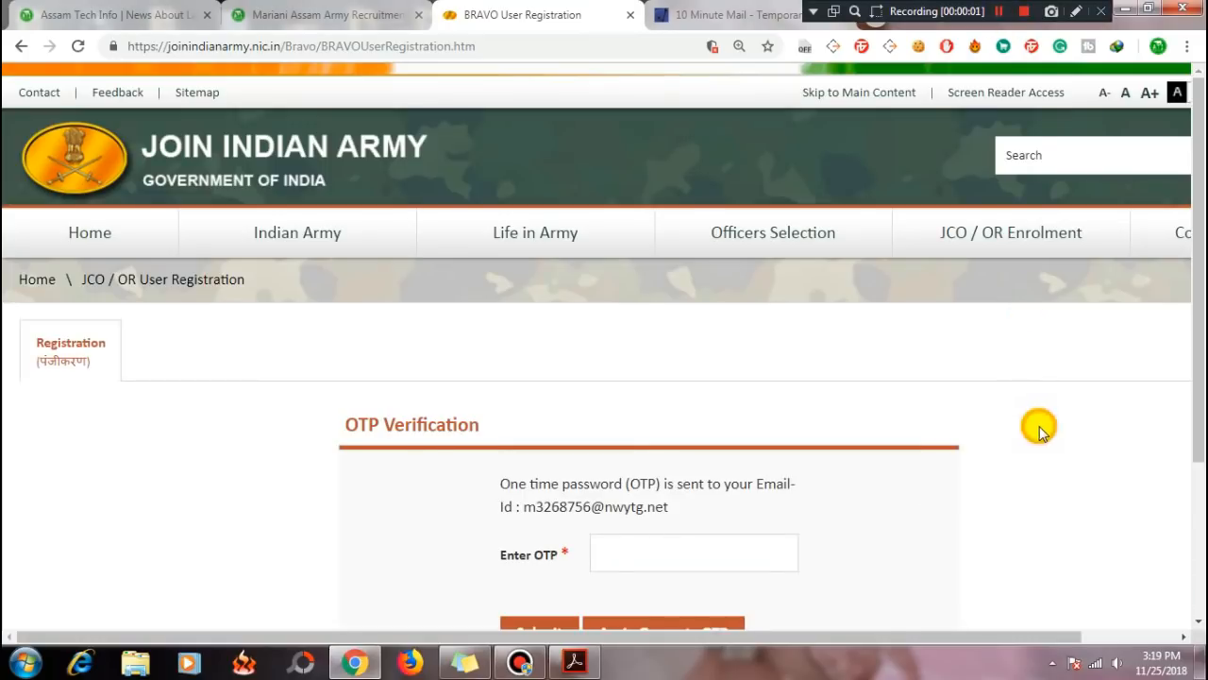
# - Switch to the 10 Minute Mail inbox, open the JCO/OR registration verification e-mail and copy its one-time password
pyautogui.scroll(-1, 1038, 429)
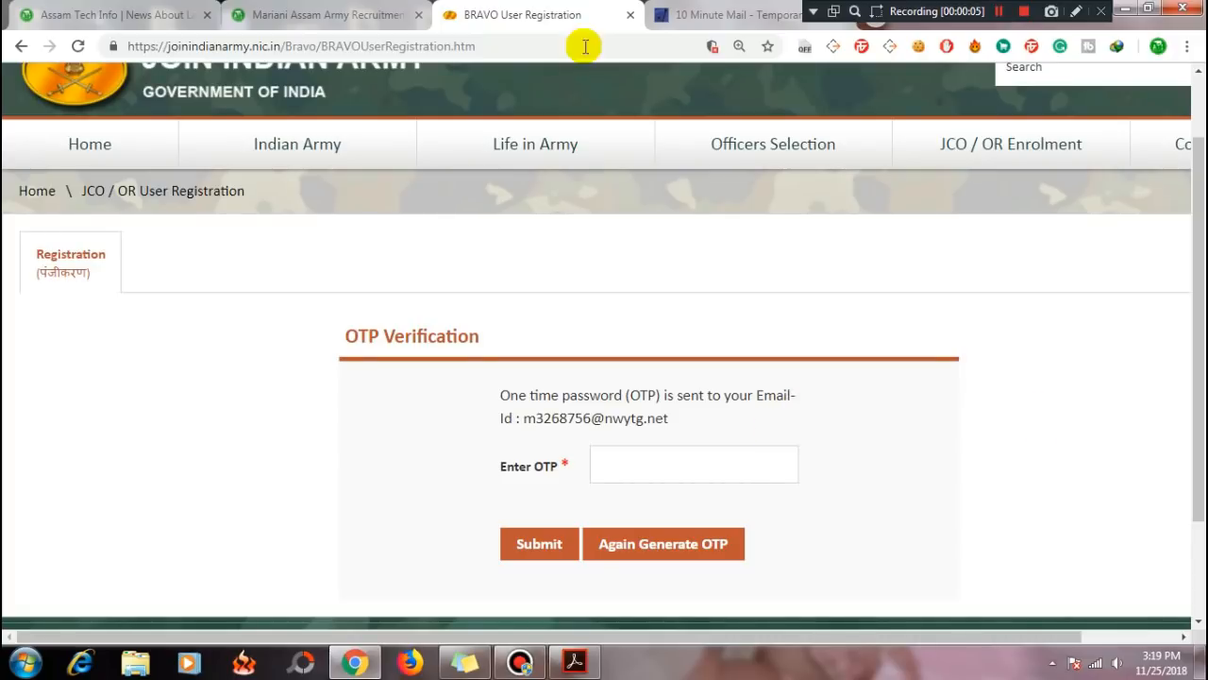
pyautogui.click(708, 17)
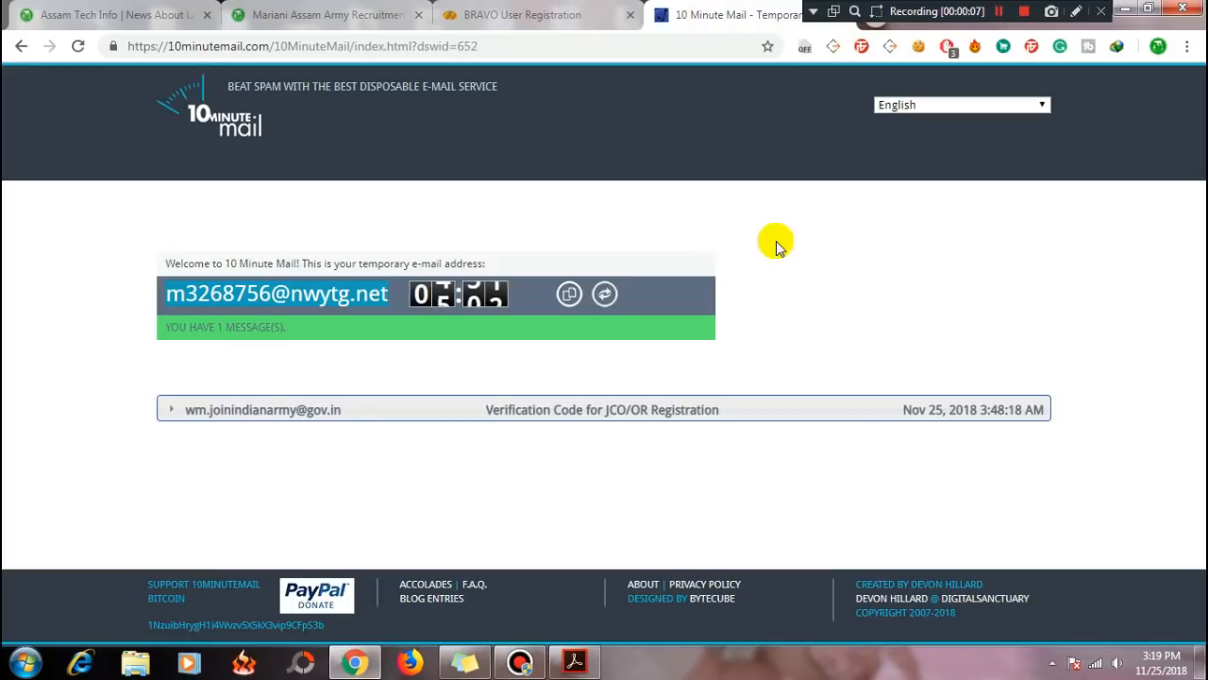
pyautogui.click(562, 421)
pyautogui.scroll(-2, 563, 420)
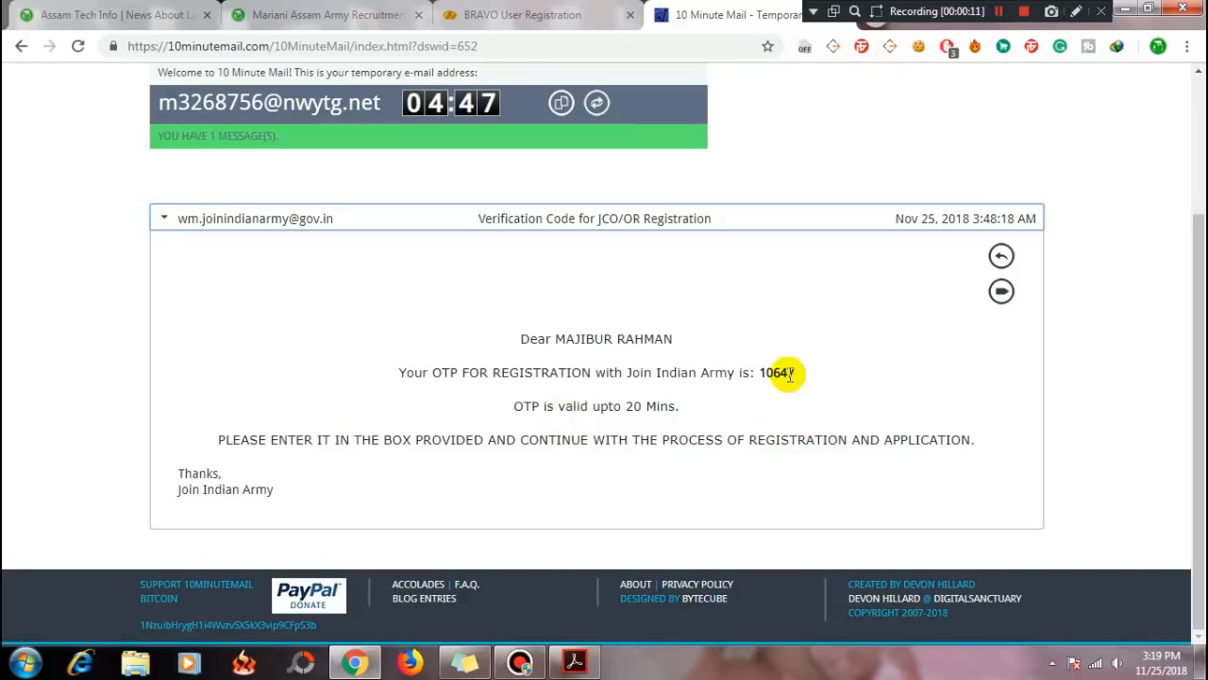
pyautogui.doubleClick(775, 371)
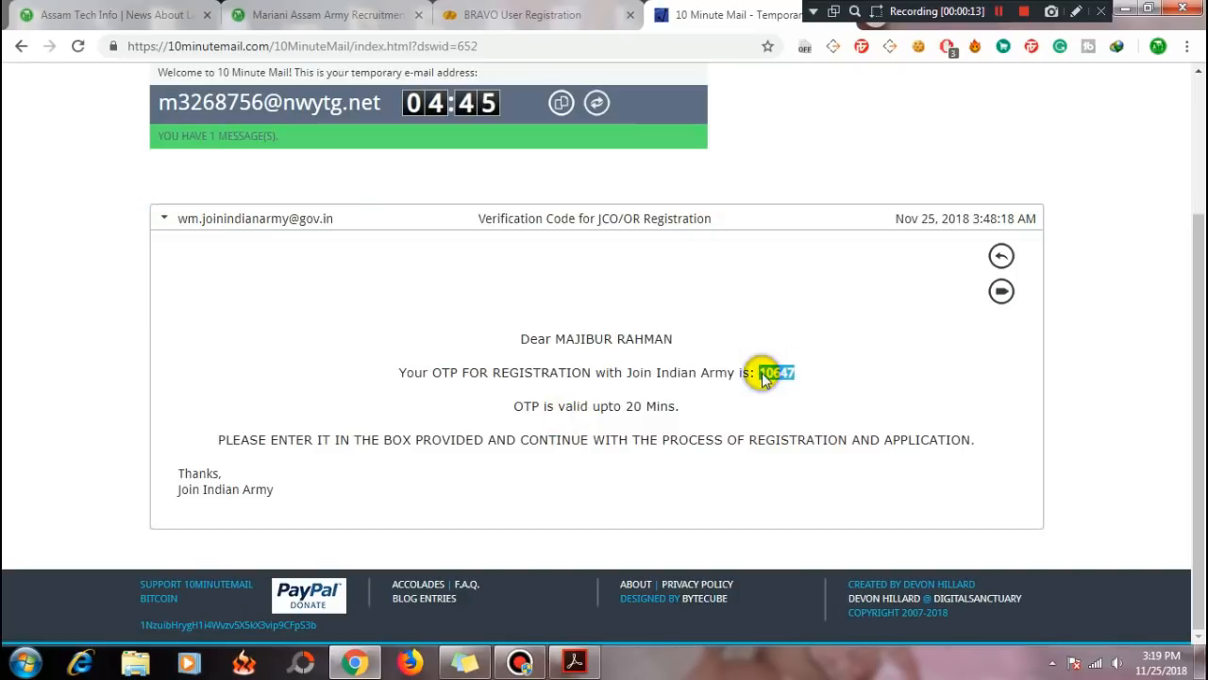
pyautogui.rightClick(776, 374)
pyautogui.click(799, 385)
# - Return to the army registration page, paste the one-time password into the OTP field and submit it
pyautogui.click(442, 17)
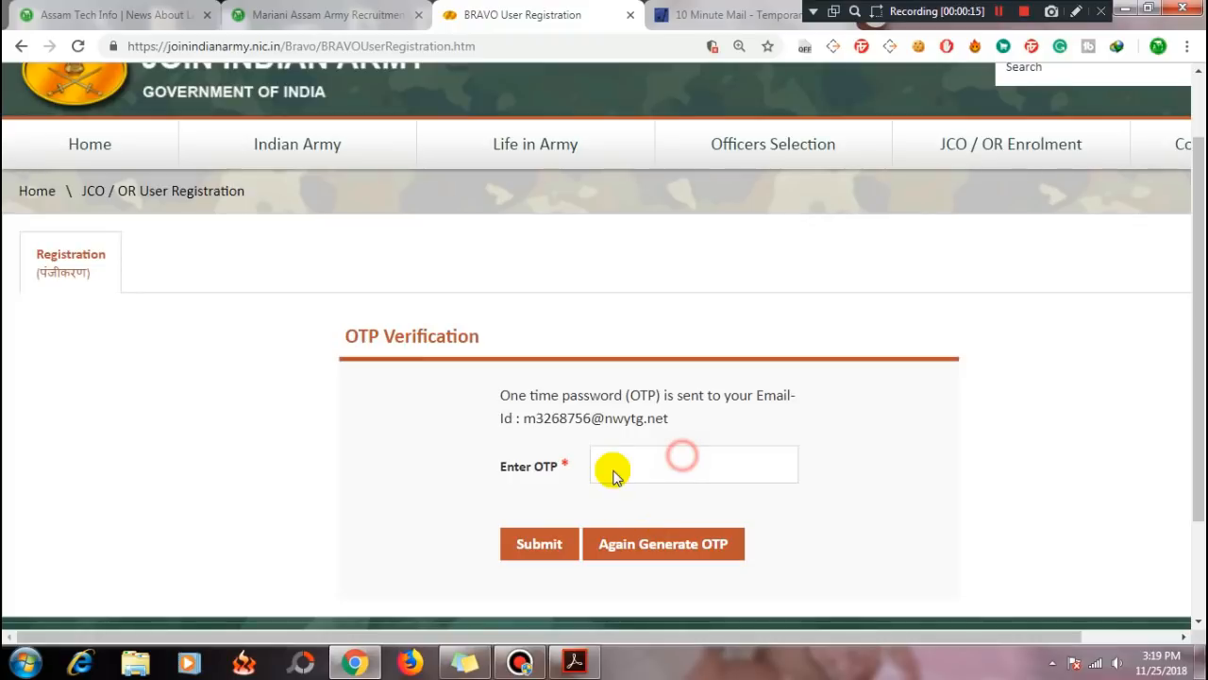
pyautogui.click(611, 464)
pyautogui.rightClick(611, 459)
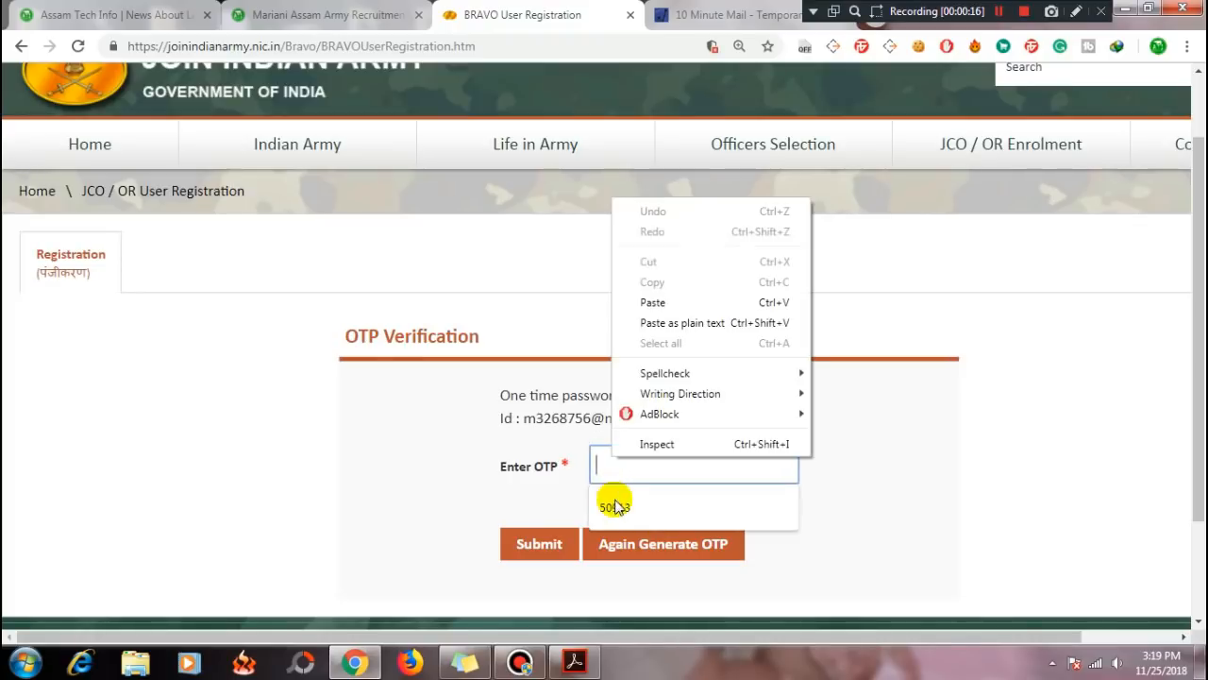
pyautogui.click(652, 302)
pyautogui.hotkey('ctrl', 'v')
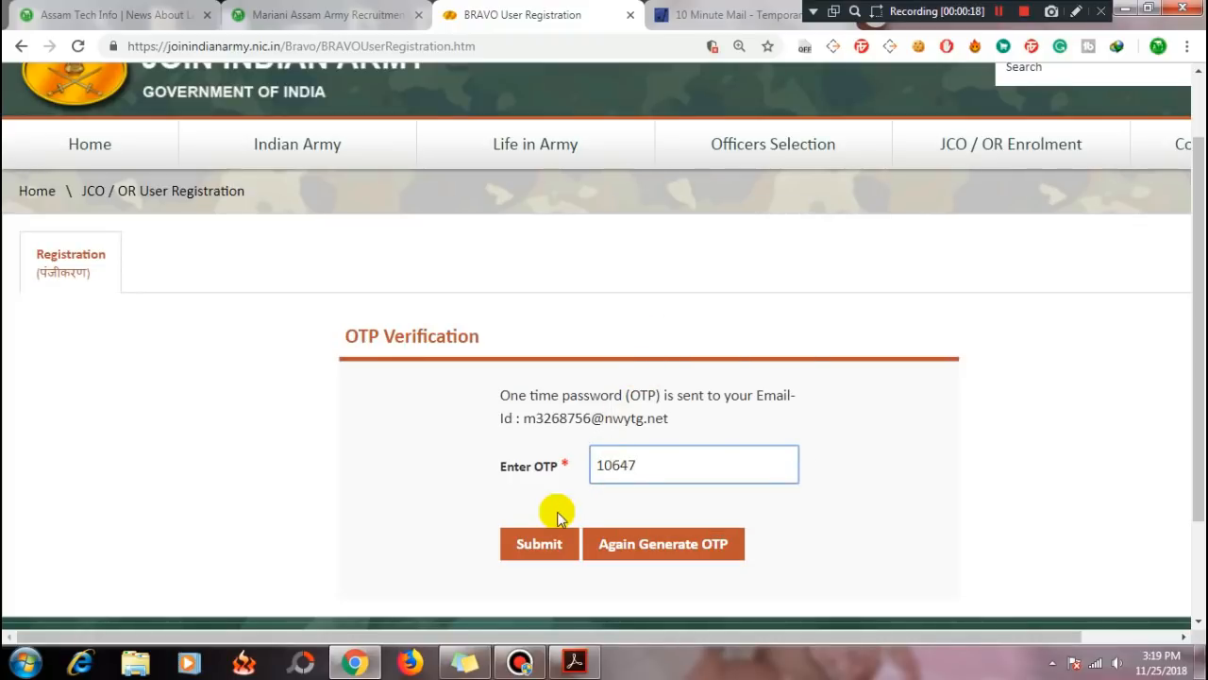
pyautogui.click(548, 545)
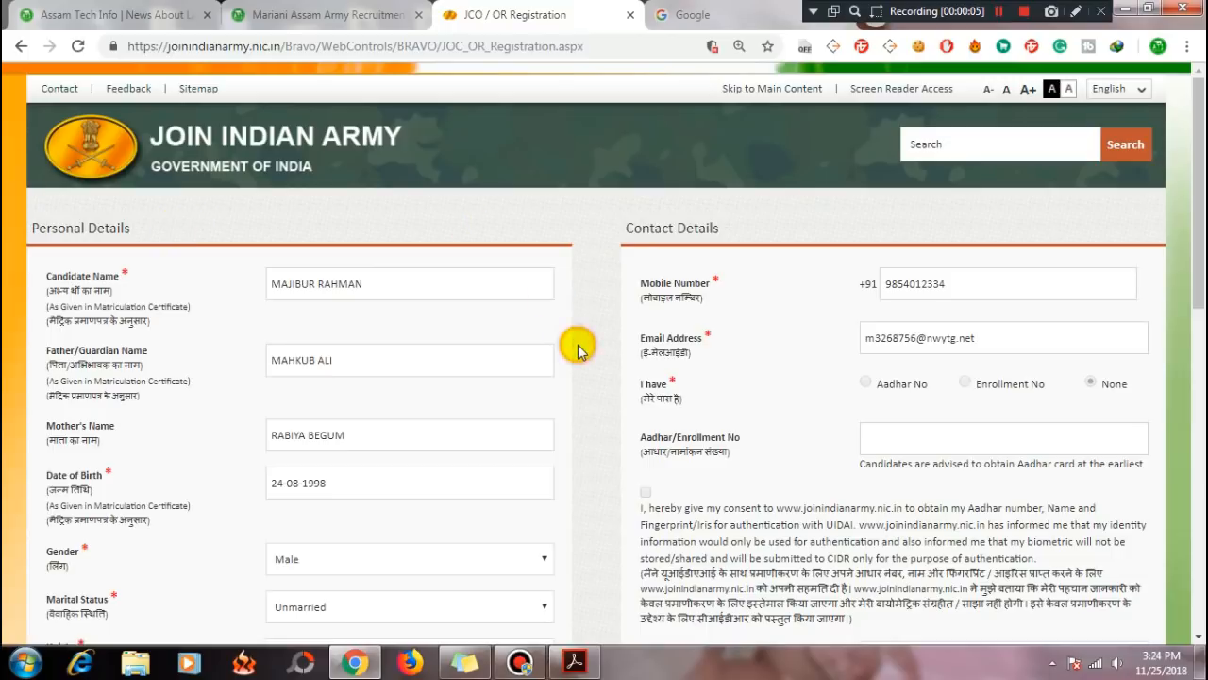
# - Set the candidate's height to 170 in the personal details
pyautogui.scroll(-2, 578, 349)
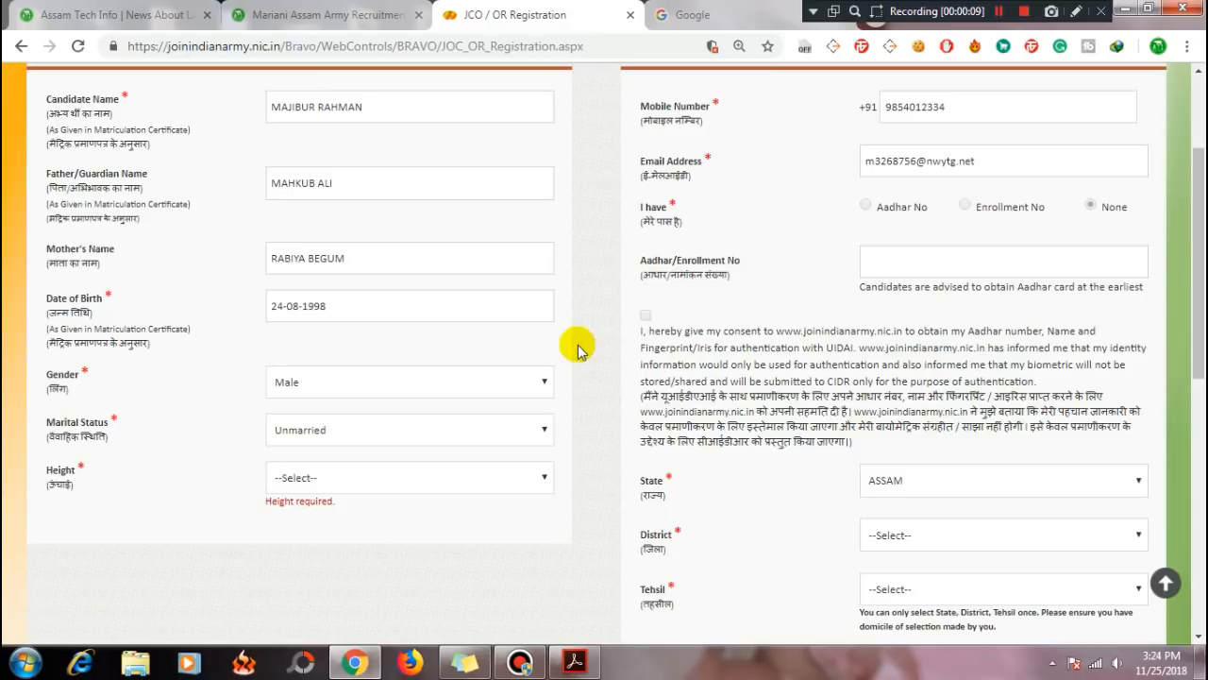
pyautogui.scroll(-1, 567, 345)
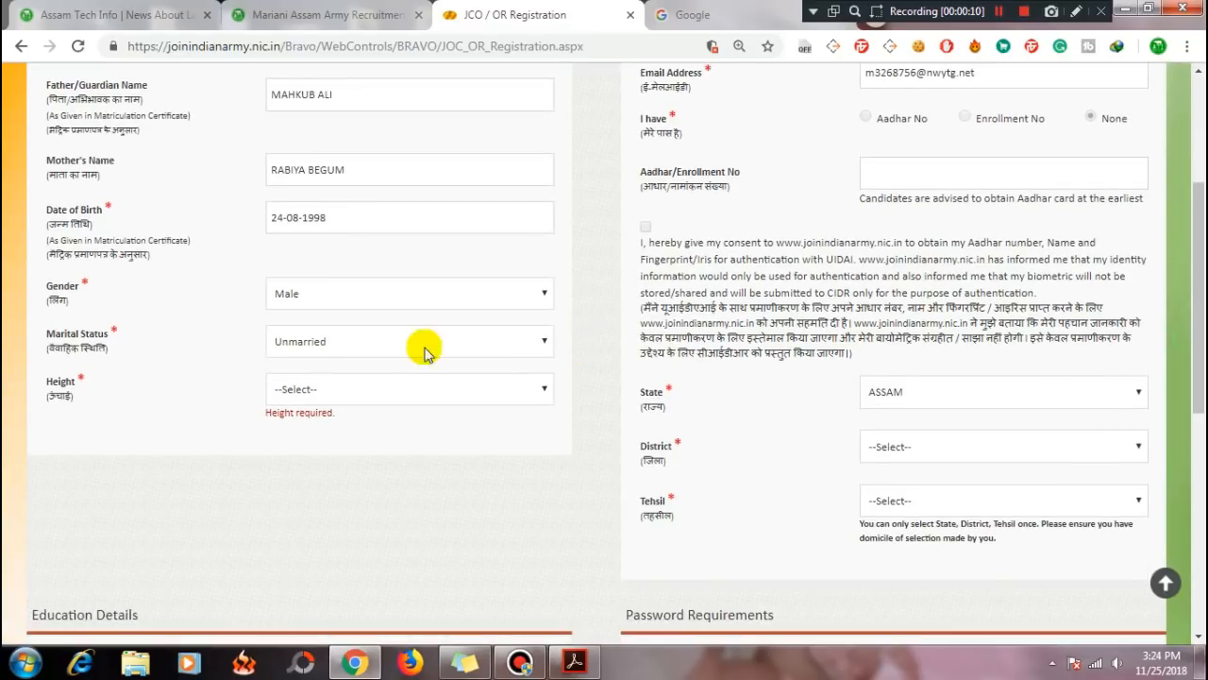
pyautogui.click(342, 402)
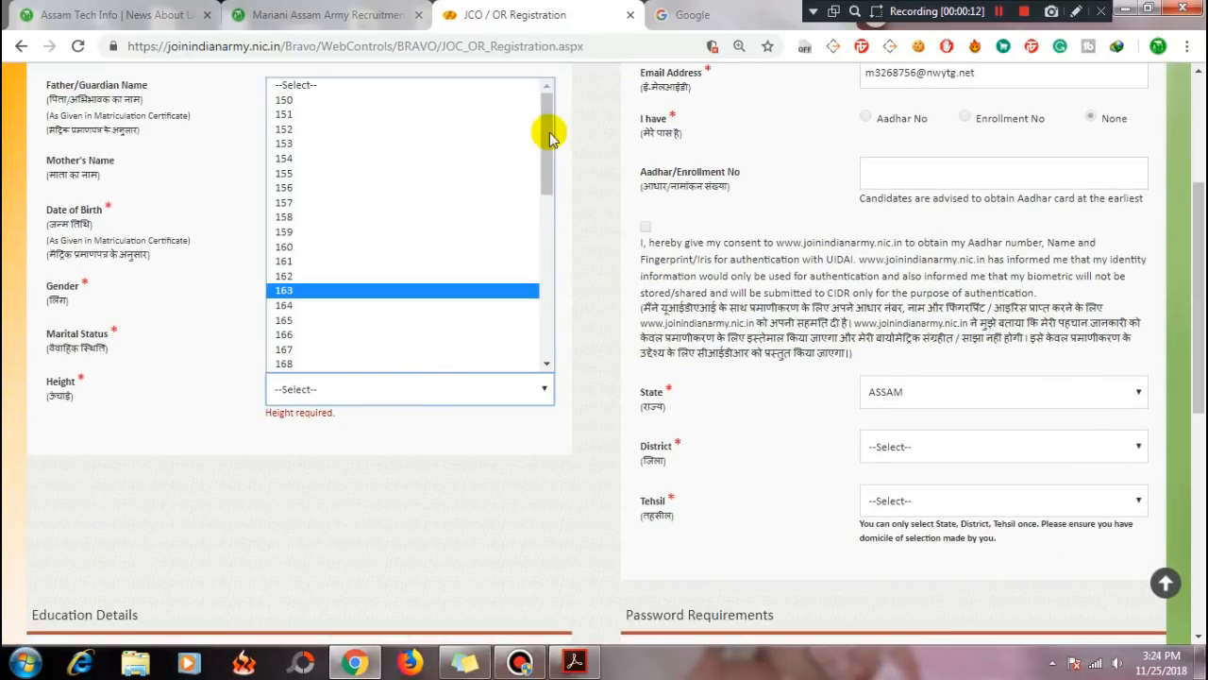
pyautogui.moveTo(550, 141); pyautogui.dragTo(551, 157)
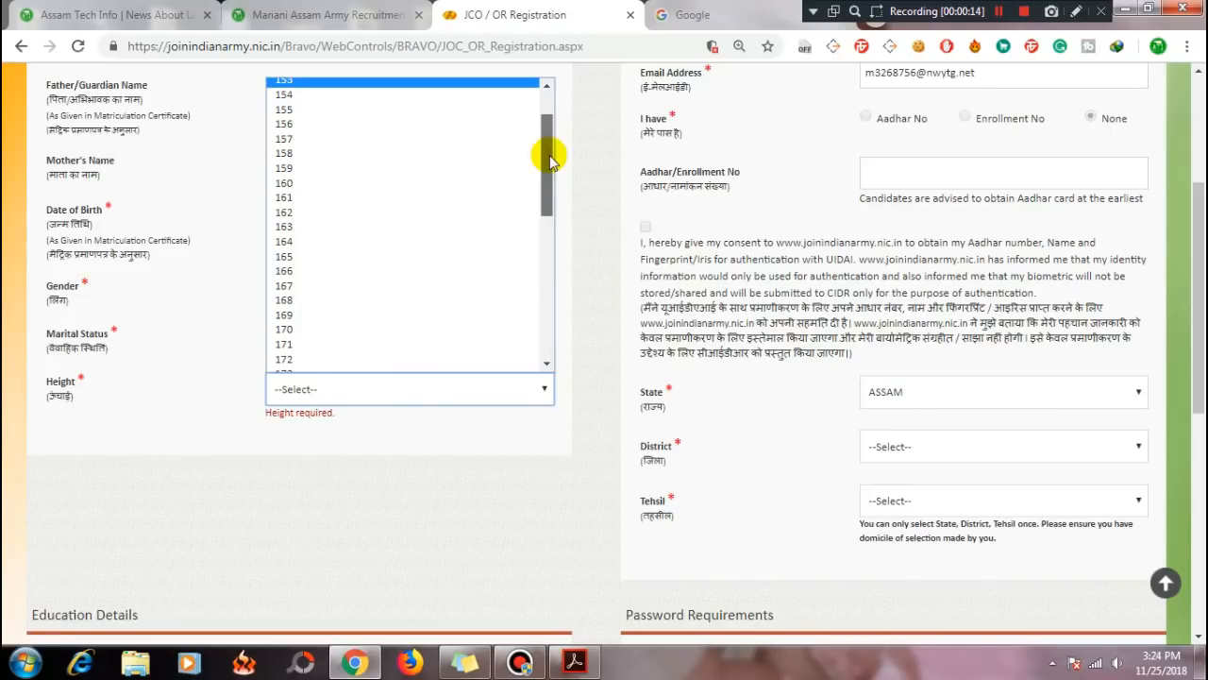
pyautogui.click(299, 327)
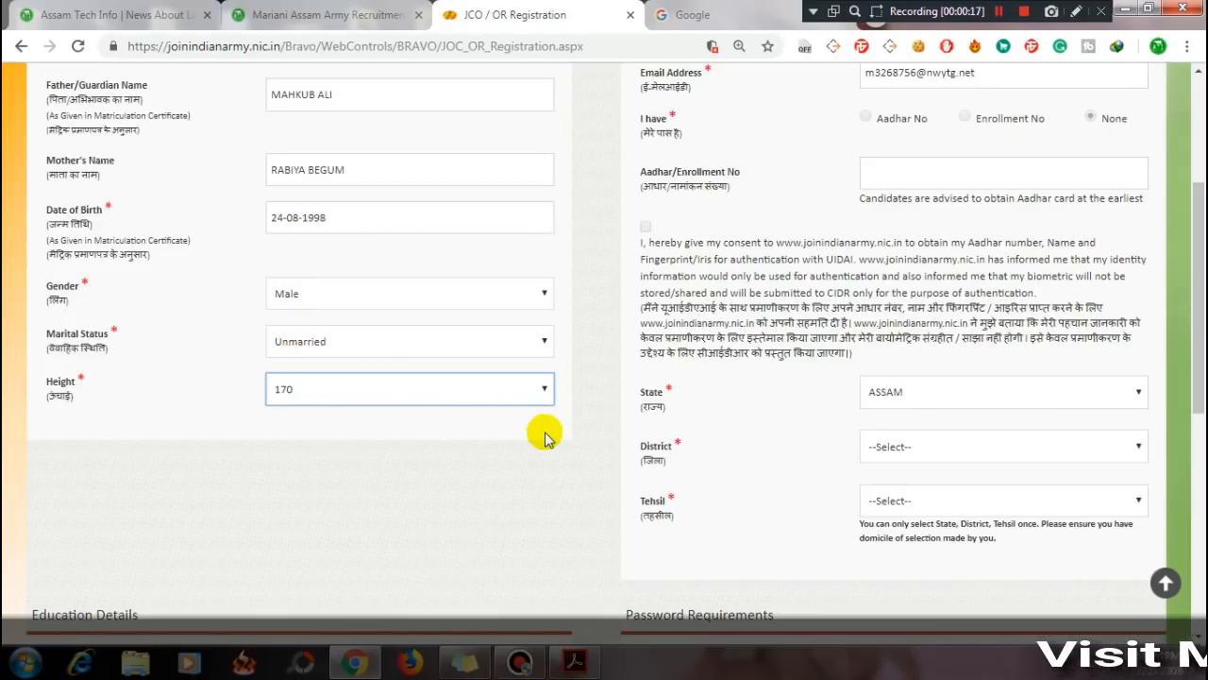
# - Switch to Google and search for "5.5 feet in cm" to look up the height in centimetres
pyautogui.click(683, 14)
pyautogui.click(471, 369)
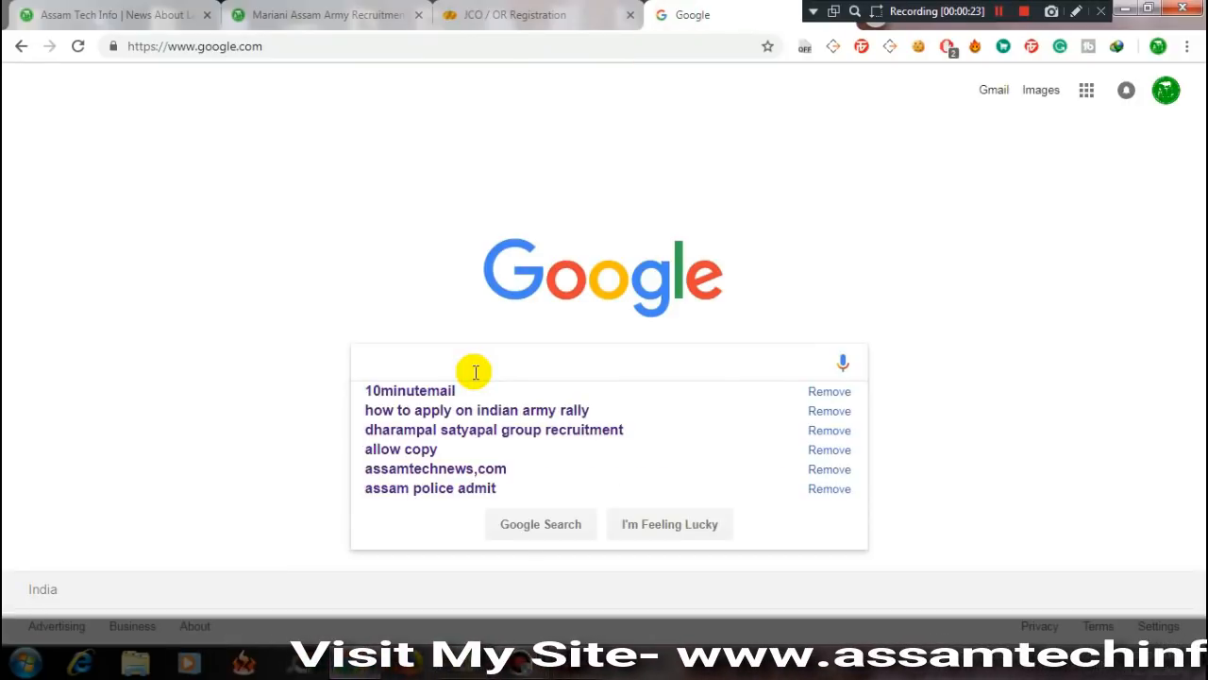
pyautogui.write('5.5')
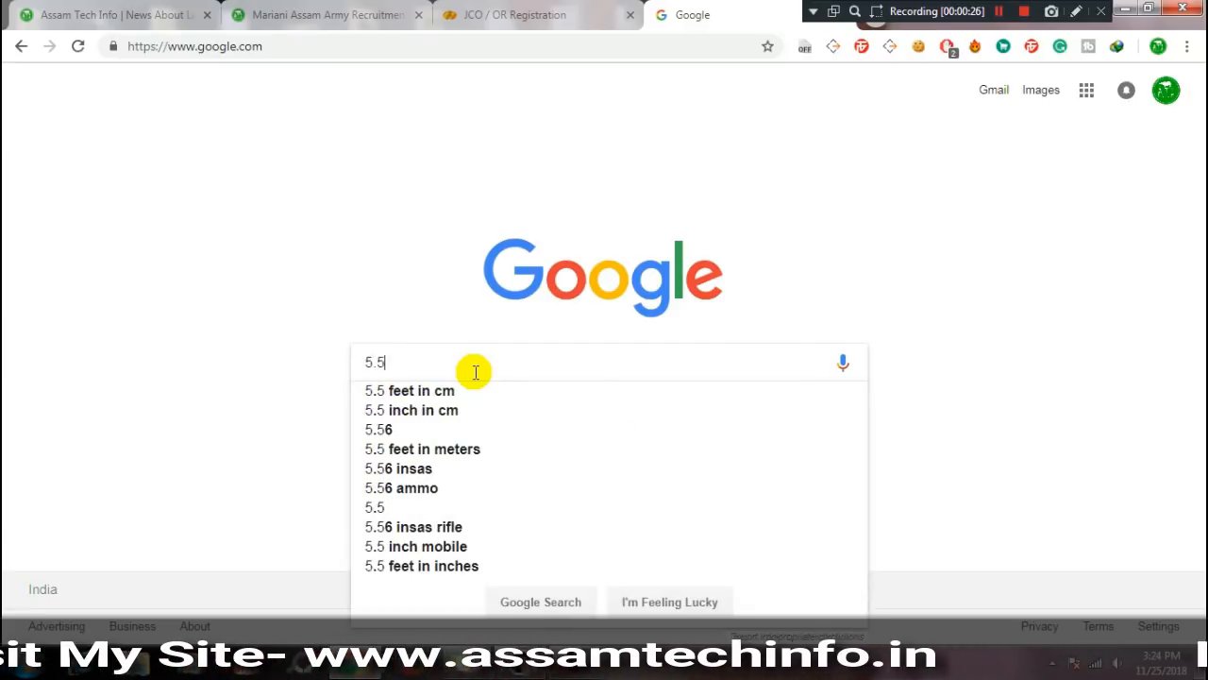
pyautogui.press('Down')
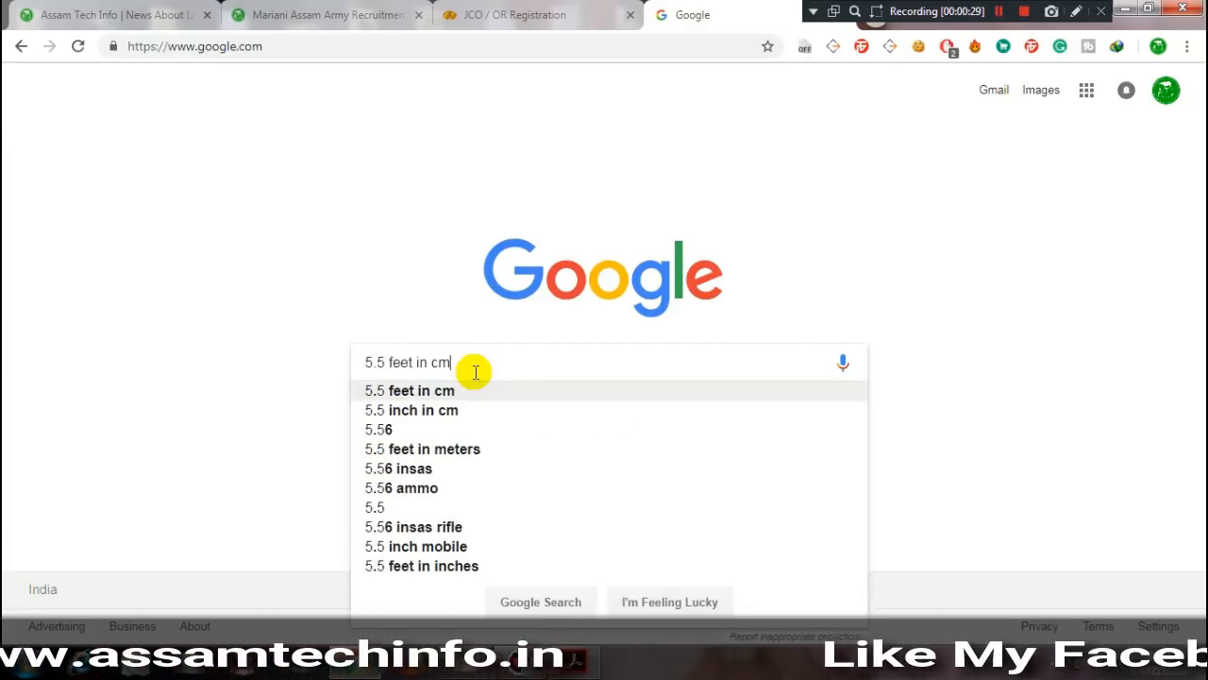
pyautogui.press('Return')
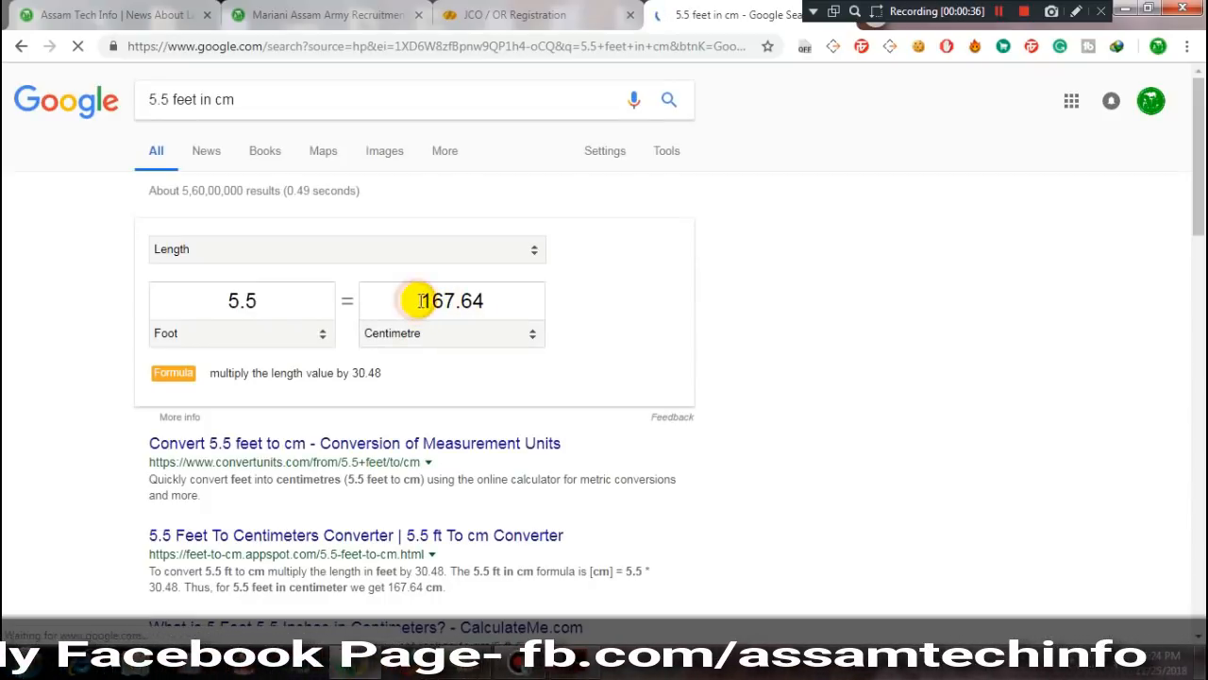
pyautogui.moveTo(419, 300); pyautogui.dragTo(463, 302)
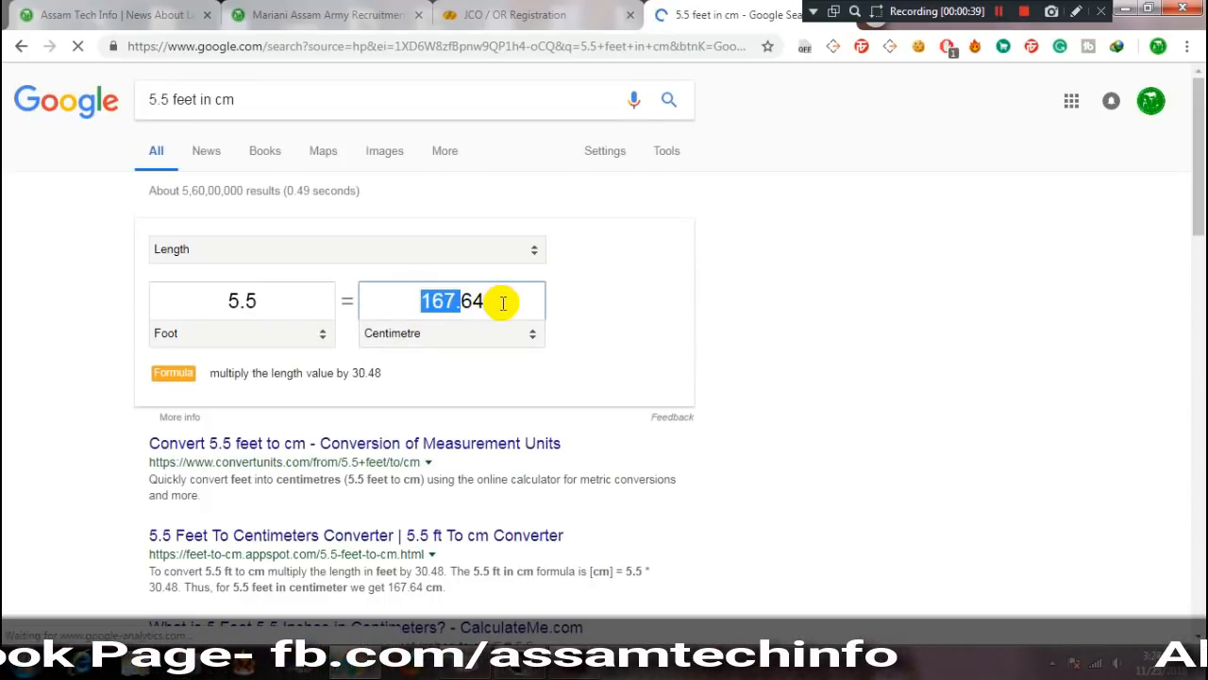
pyautogui.click(503, 302)
pyautogui.doubleClick(503, 302)
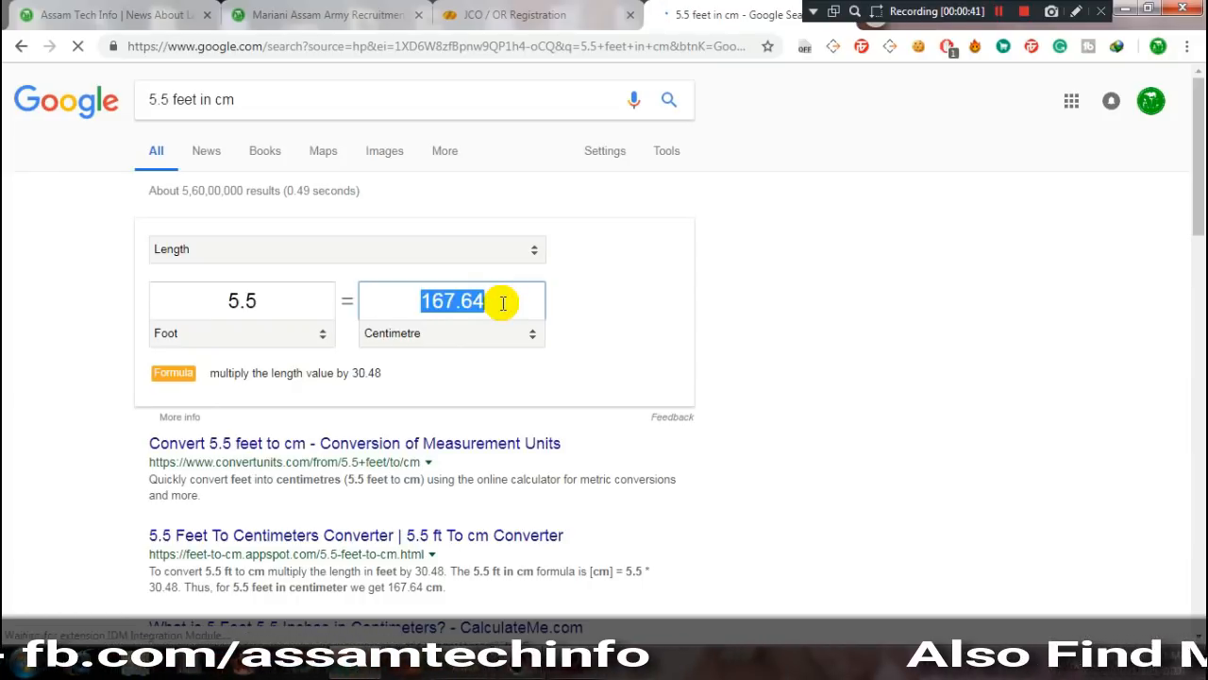
pyautogui.click(503, 302)
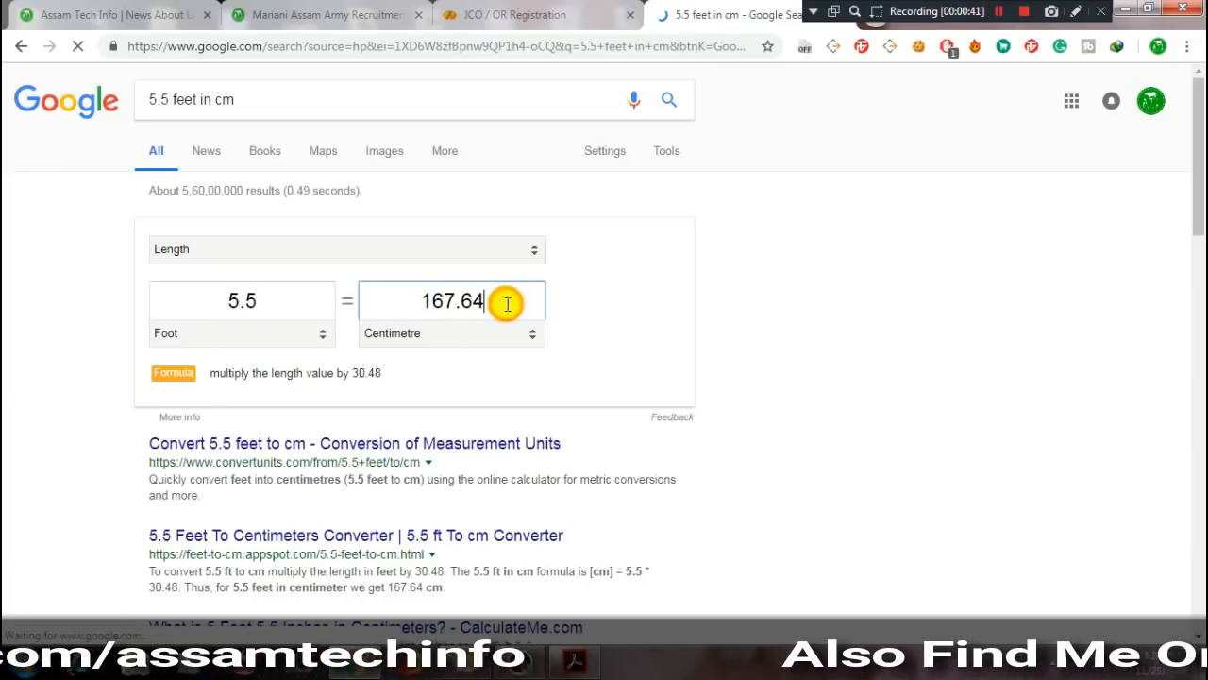
# - Return to the JCO / OR registration form and set the candidate's height to 169
pyautogui.click(500, 21)
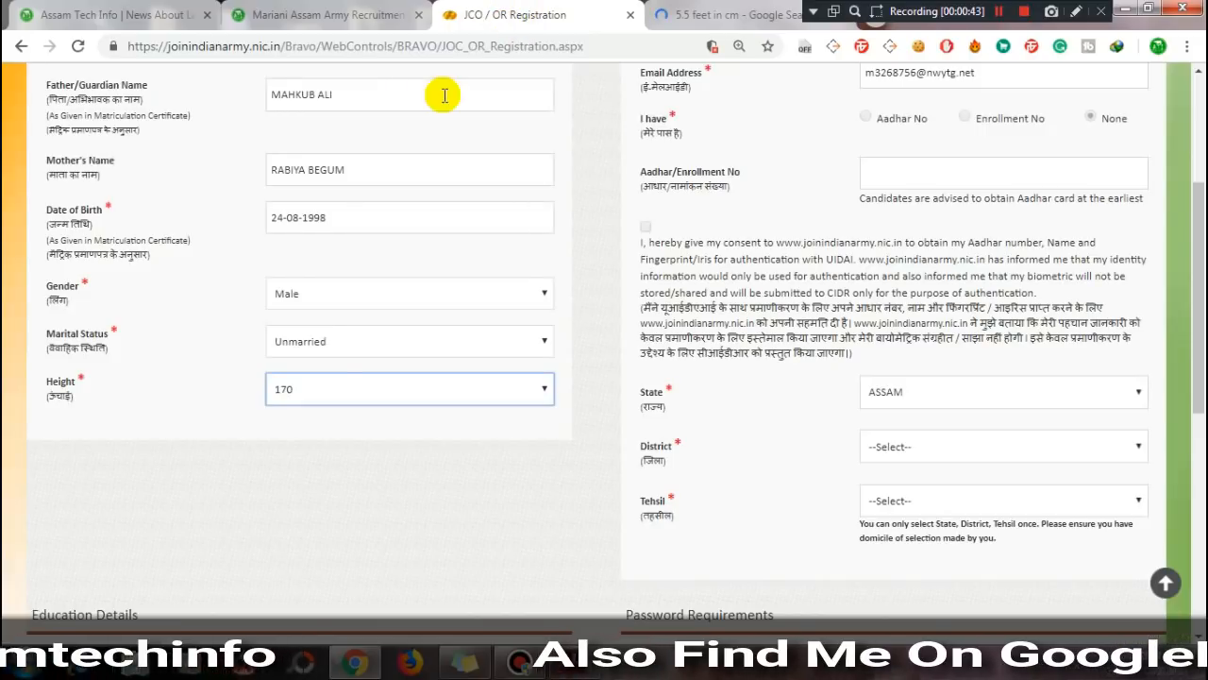
pyautogui.click(441, 392)
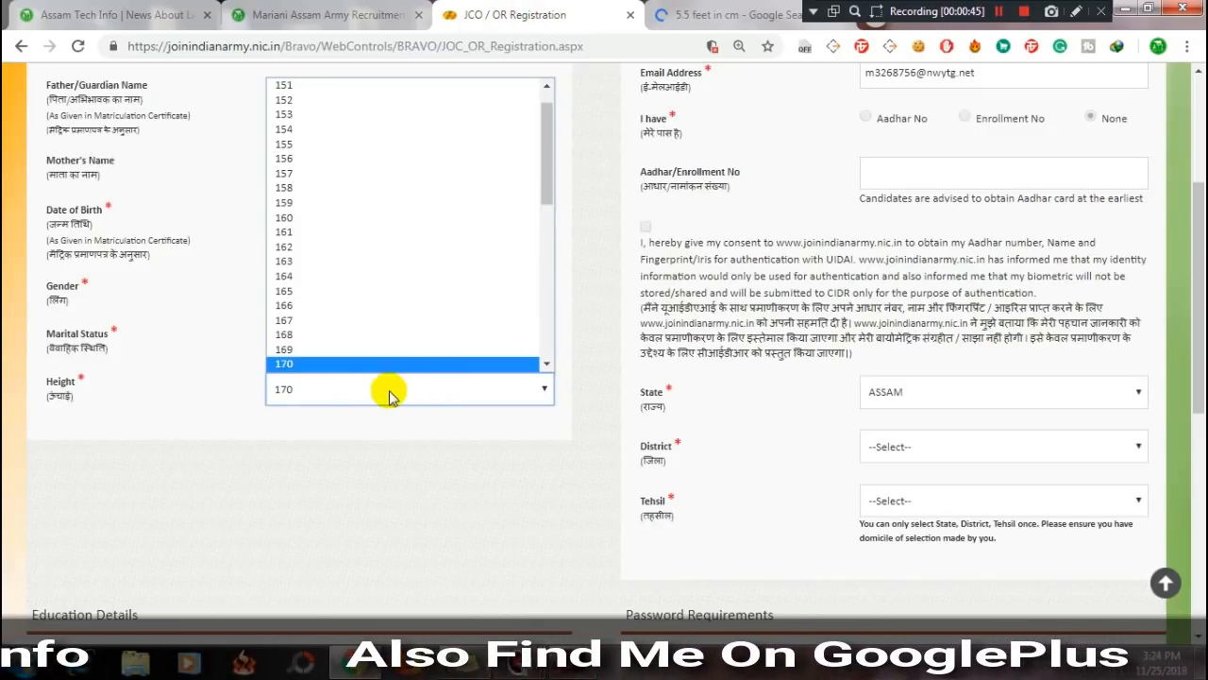
pyautogui.click(286, 350)
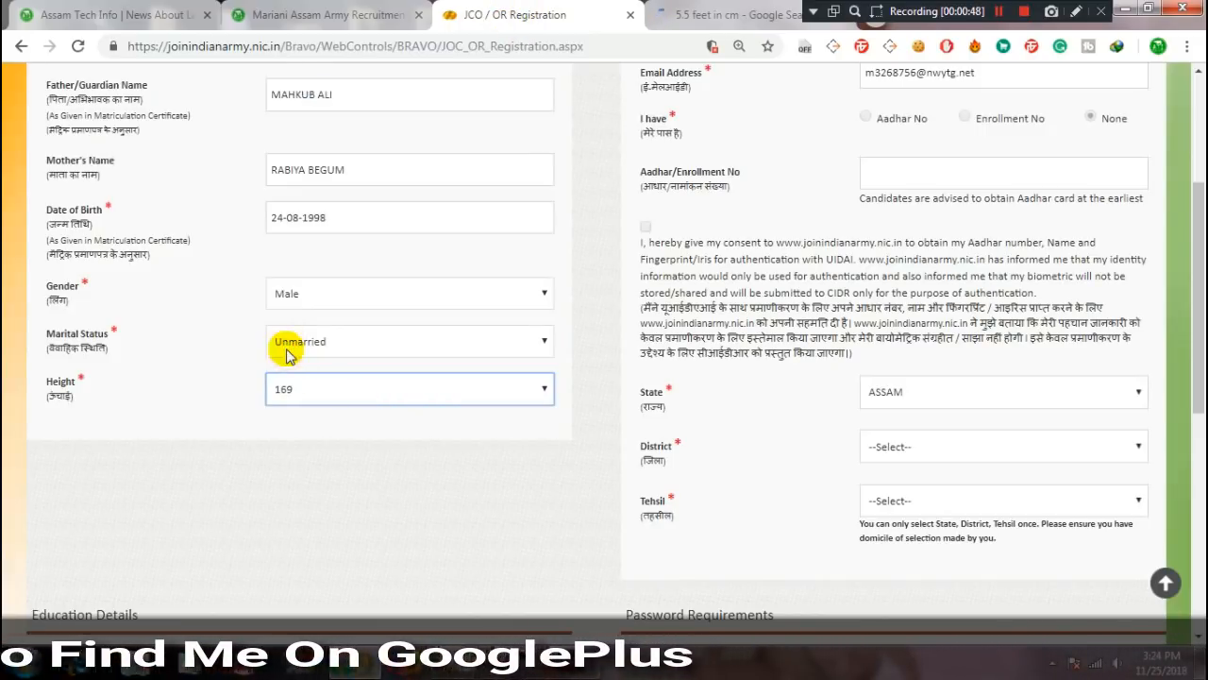
pyautogui.scroll(-1, 427, 418)
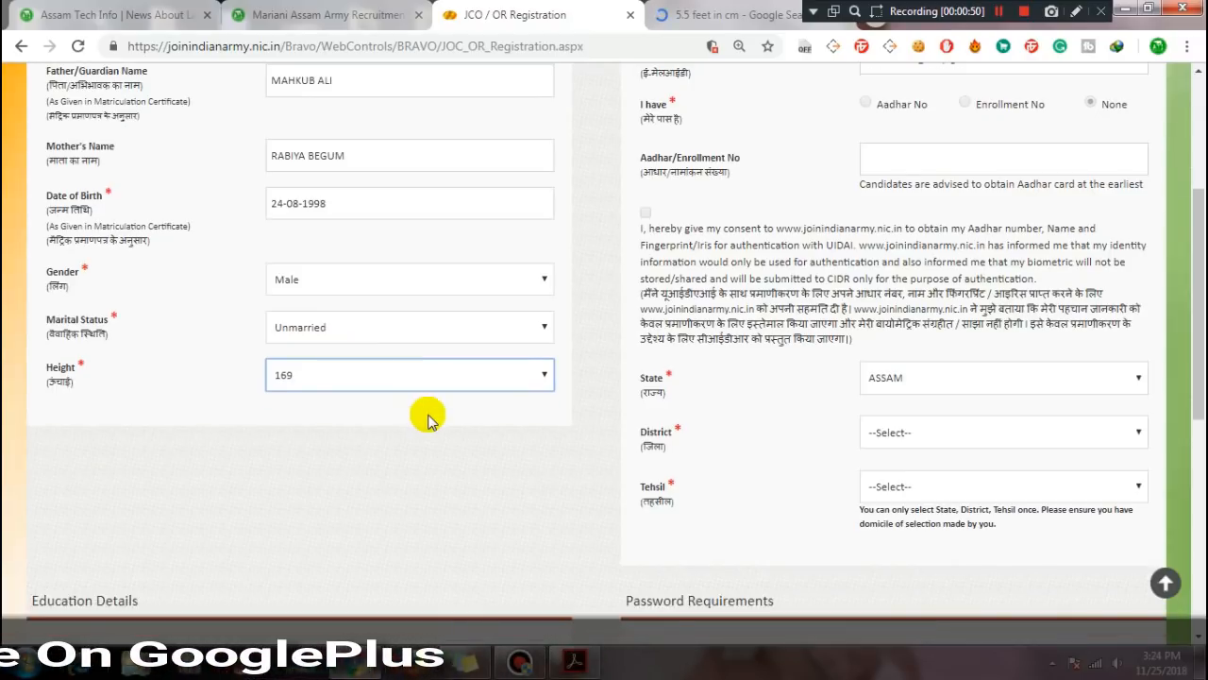
pyautogui.scroll(-2, 427, 418)
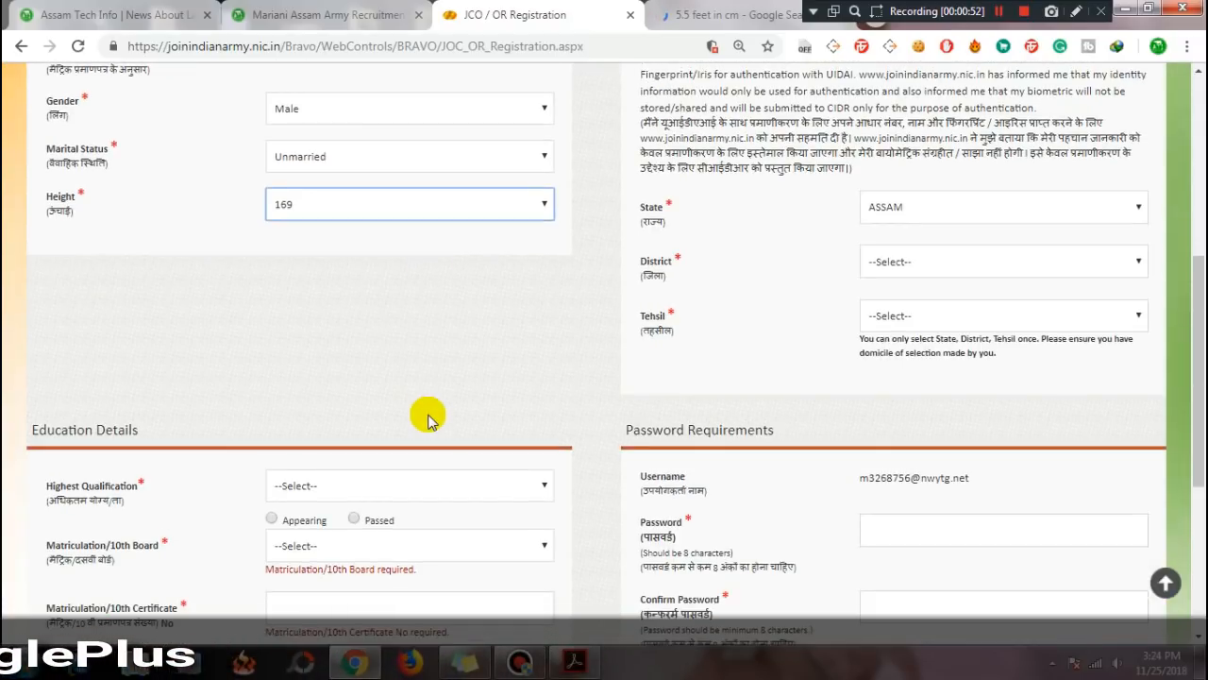
# - Set the highest qualification in the education details to GRADUATION and mark it as Passed
pyautogui.scroll(-1, 427, 418)
pyautogui.scroll(-1, 377, 383)
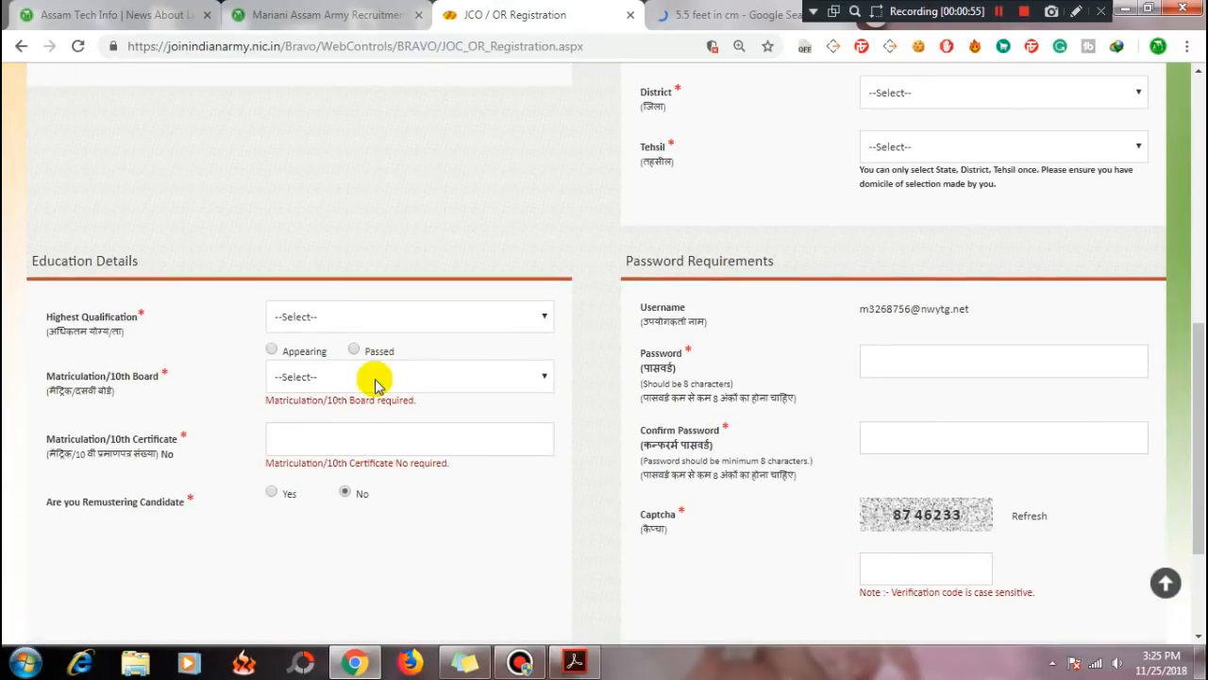
pyautogui.click(364, 318)
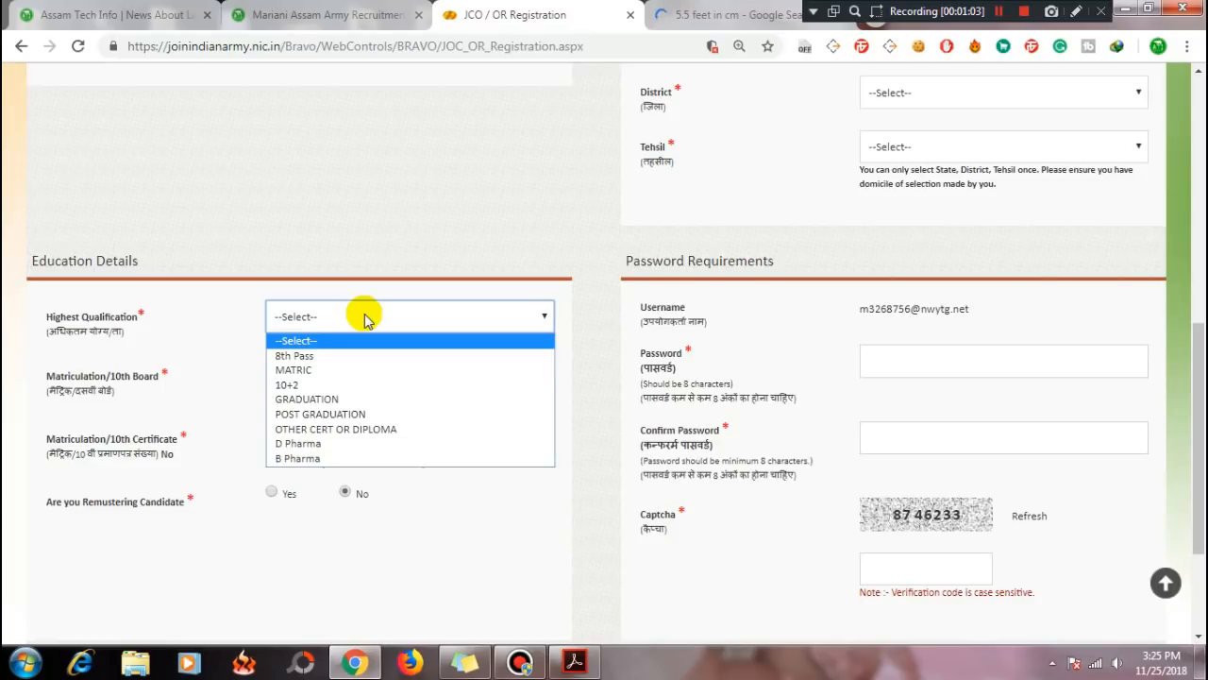
pyautogui.click(310, 399)
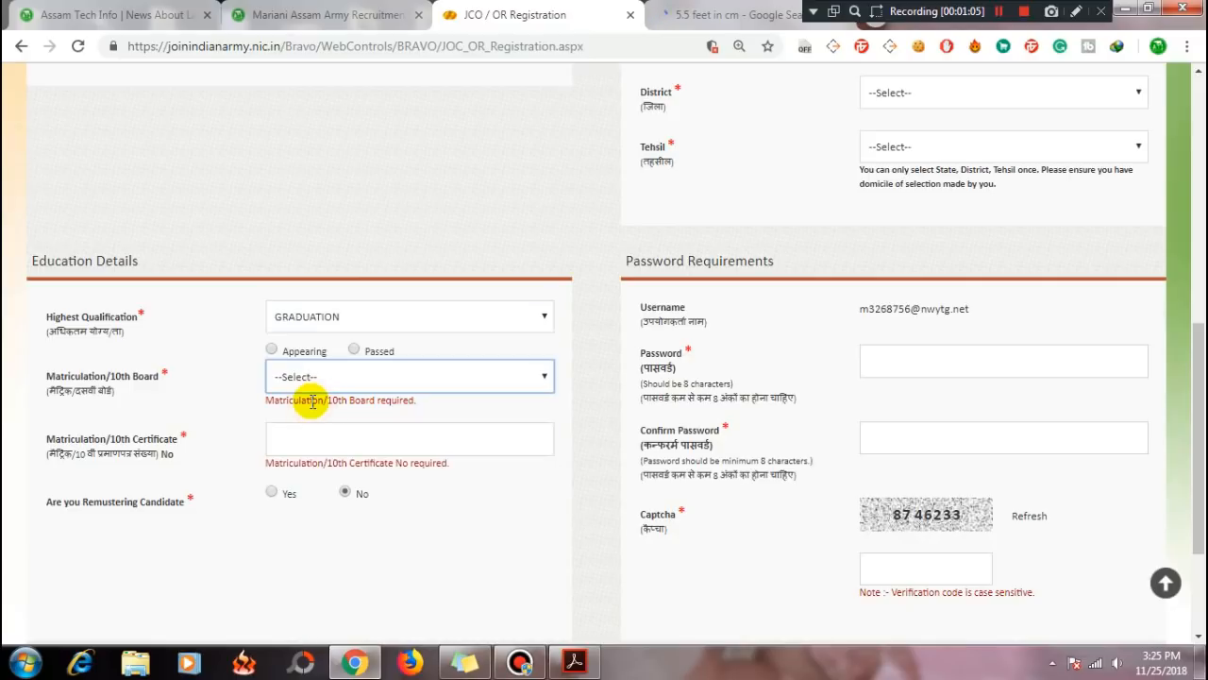
pyautogui.click(353, 350)
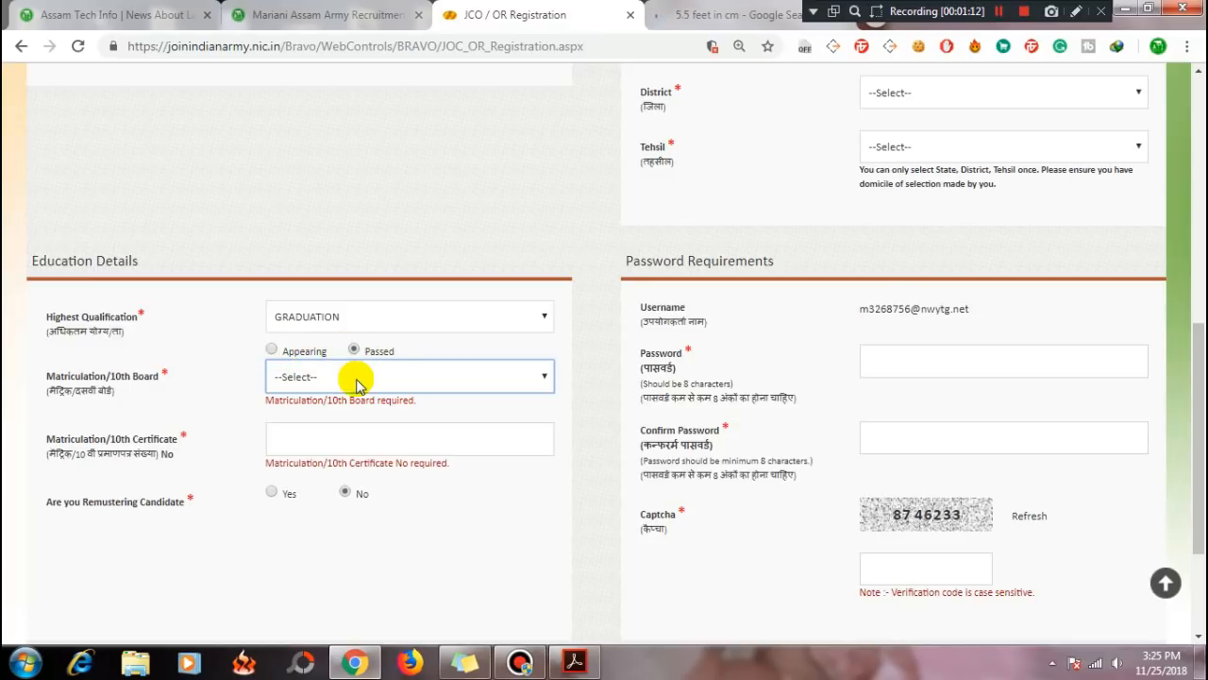
# - Choose STATE BOARD as the matriculation board and ASSAM as its state
pyautogui.click(356, 381)
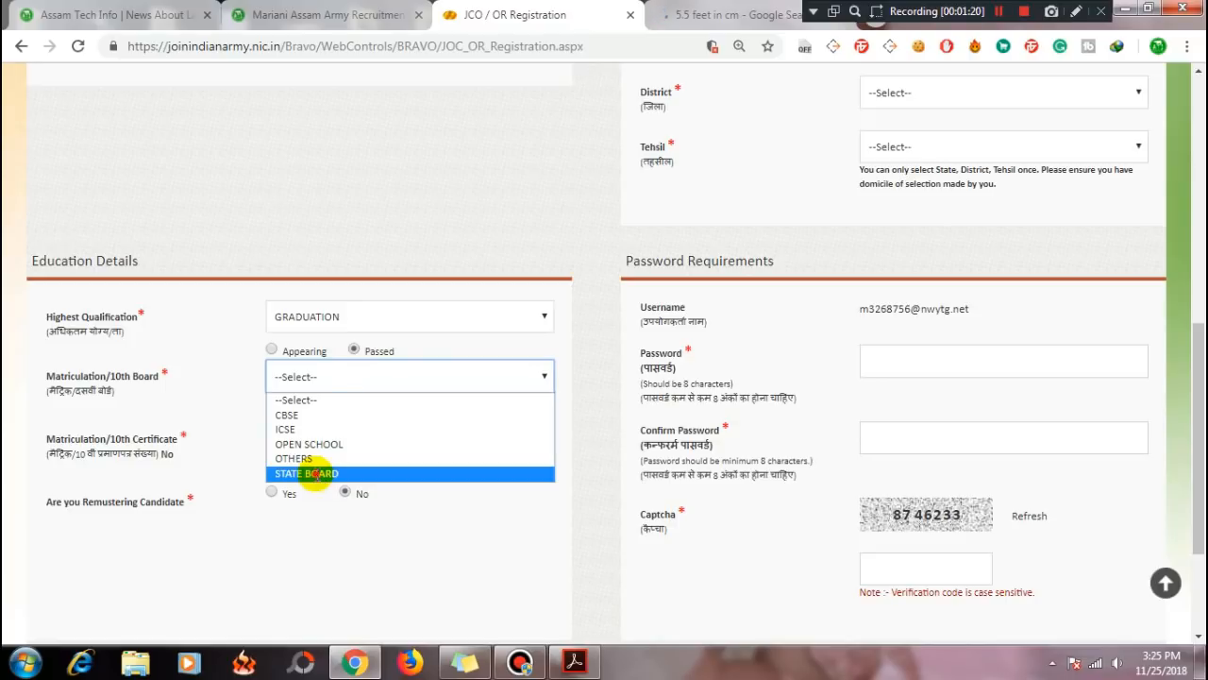
pyautogui.click(317, 474)
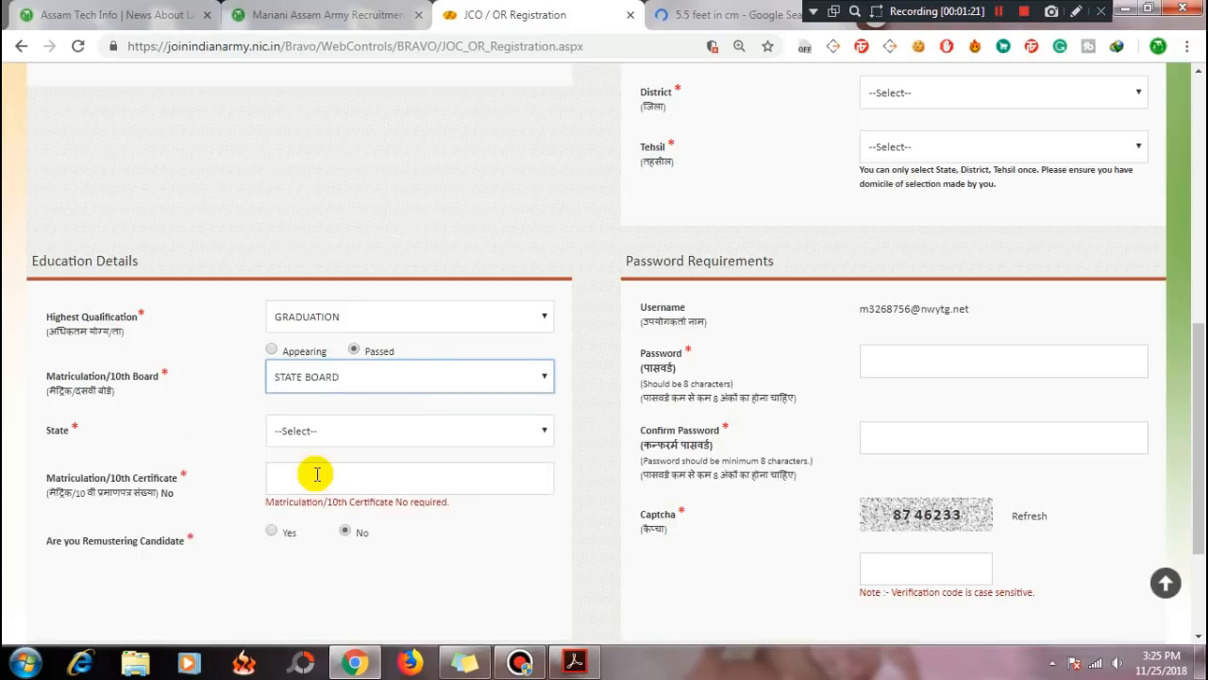
pyautogui.click(362, 436)
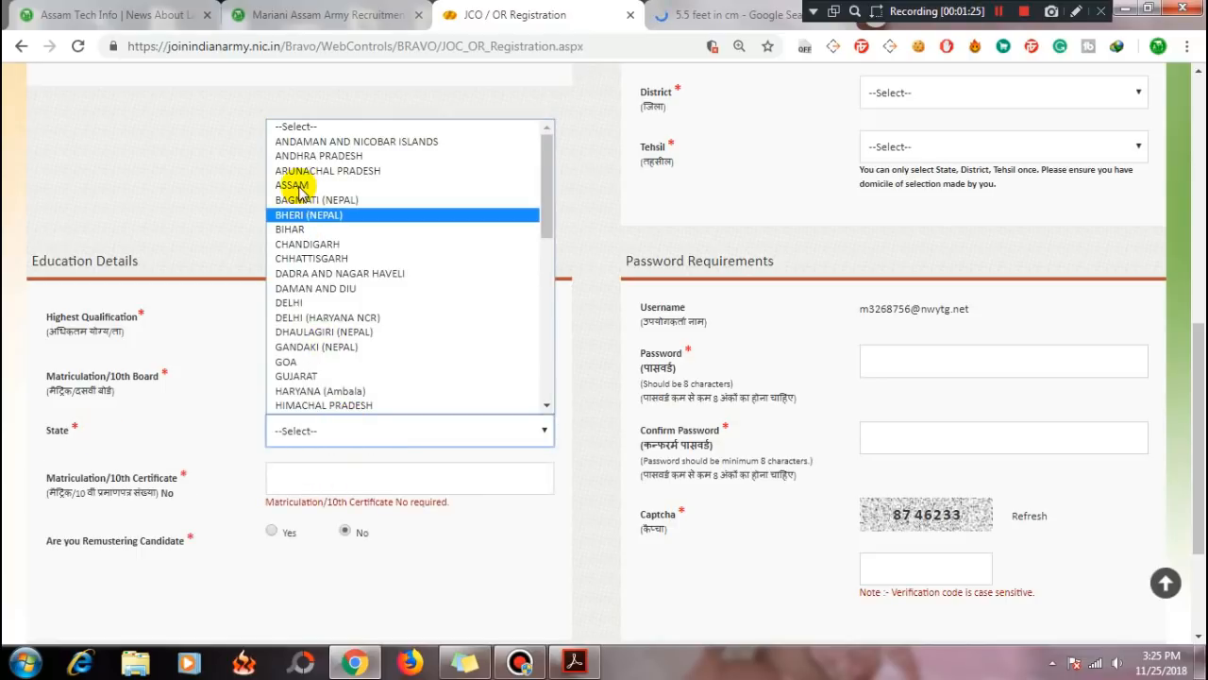
pyautogui.click(298, 188)
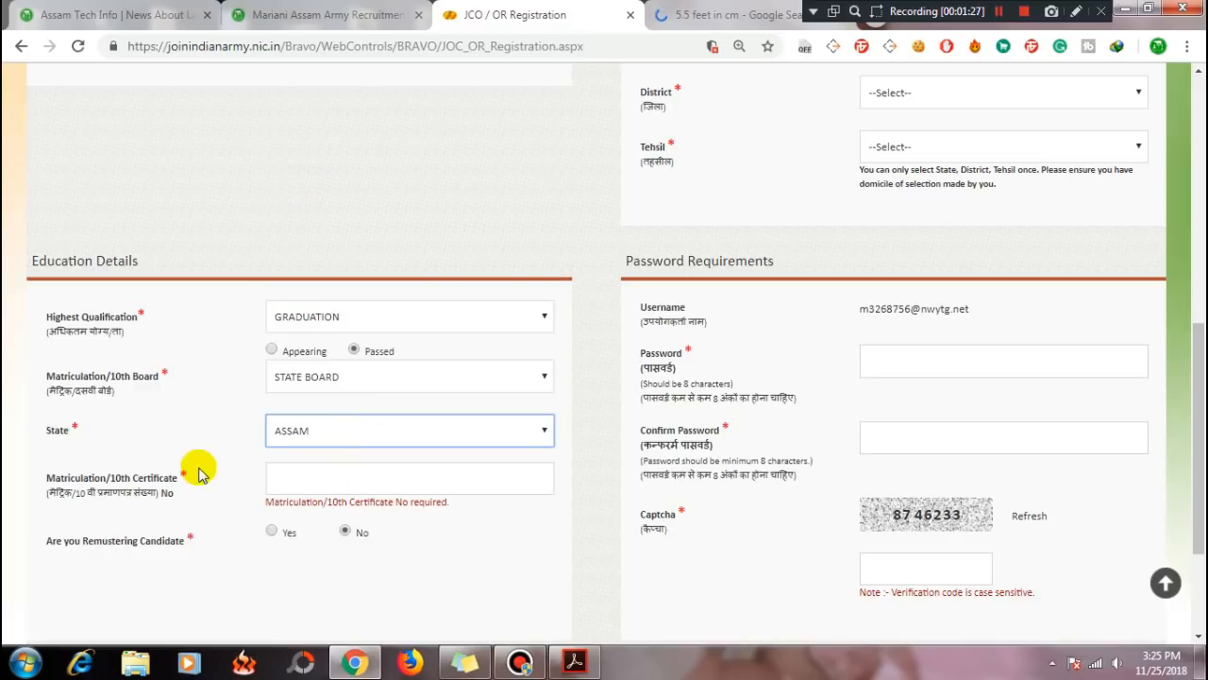
# - Enter the candidate's matriculation certificate number in the education details
pyautogui.scroll(-1, 216, 470)
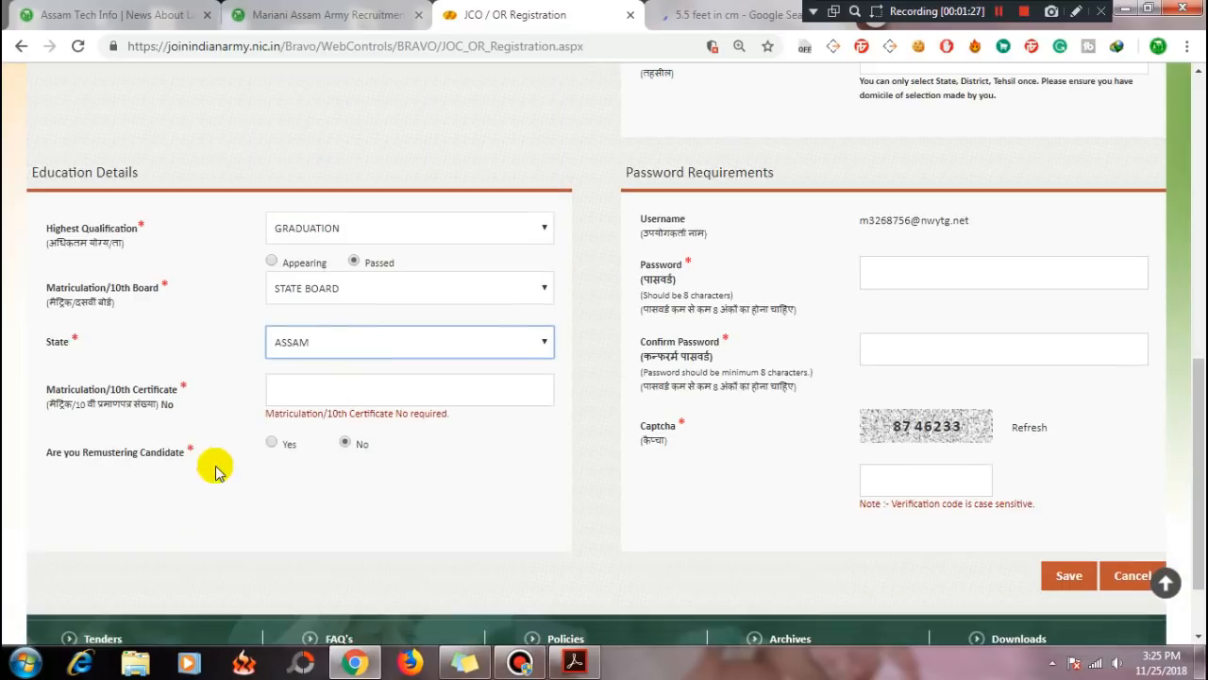
pyautogui.click(281, 384)
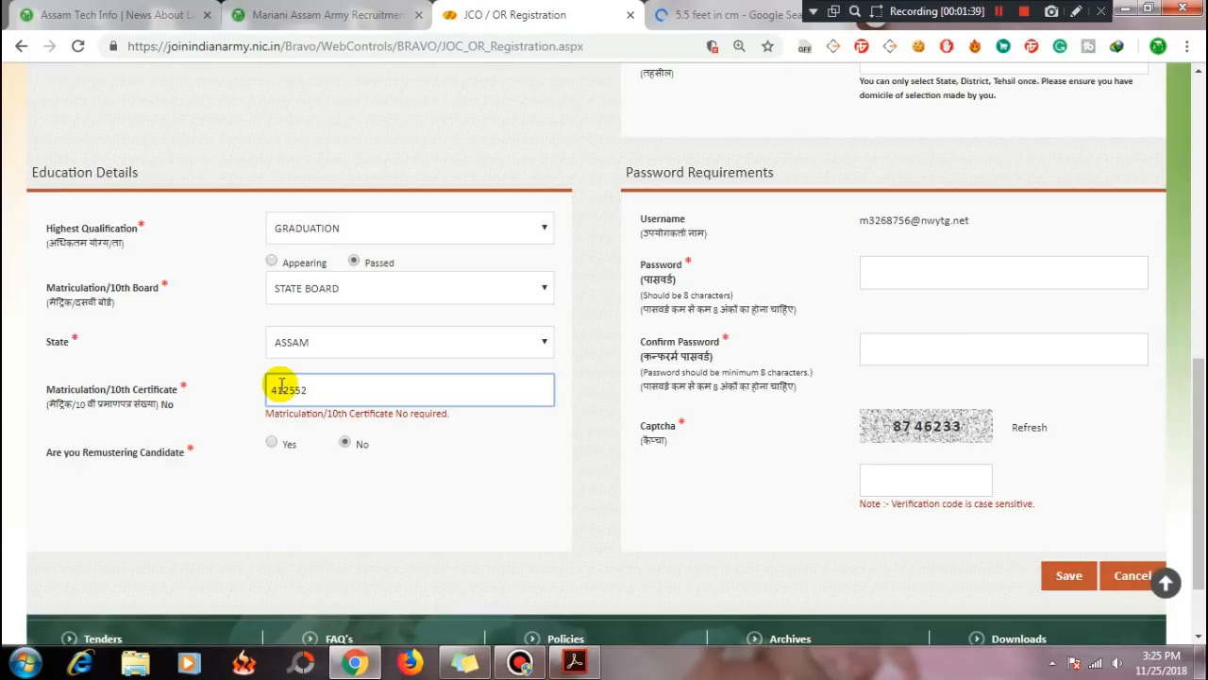
pyautogui.scroll(-2, 281, 384)
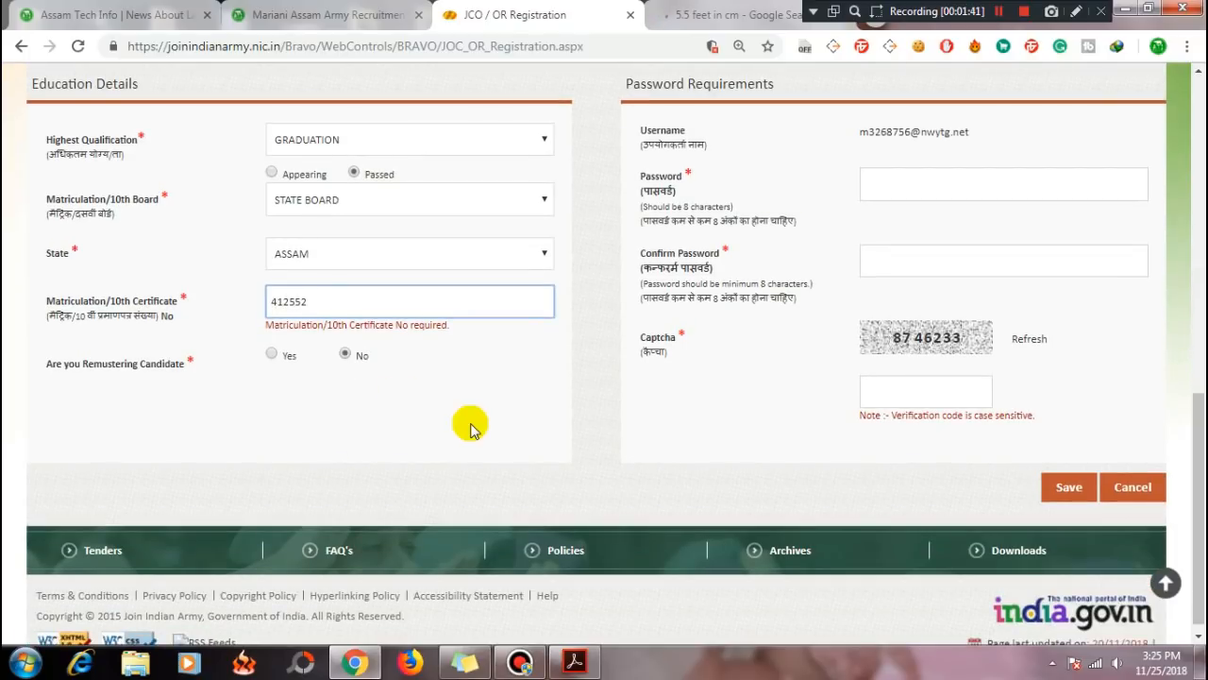
# - Set the candidate's domicile district to KAMRUP METRO and the tehsil to Dispur
pyautogui.scroll(4, 472, 428)
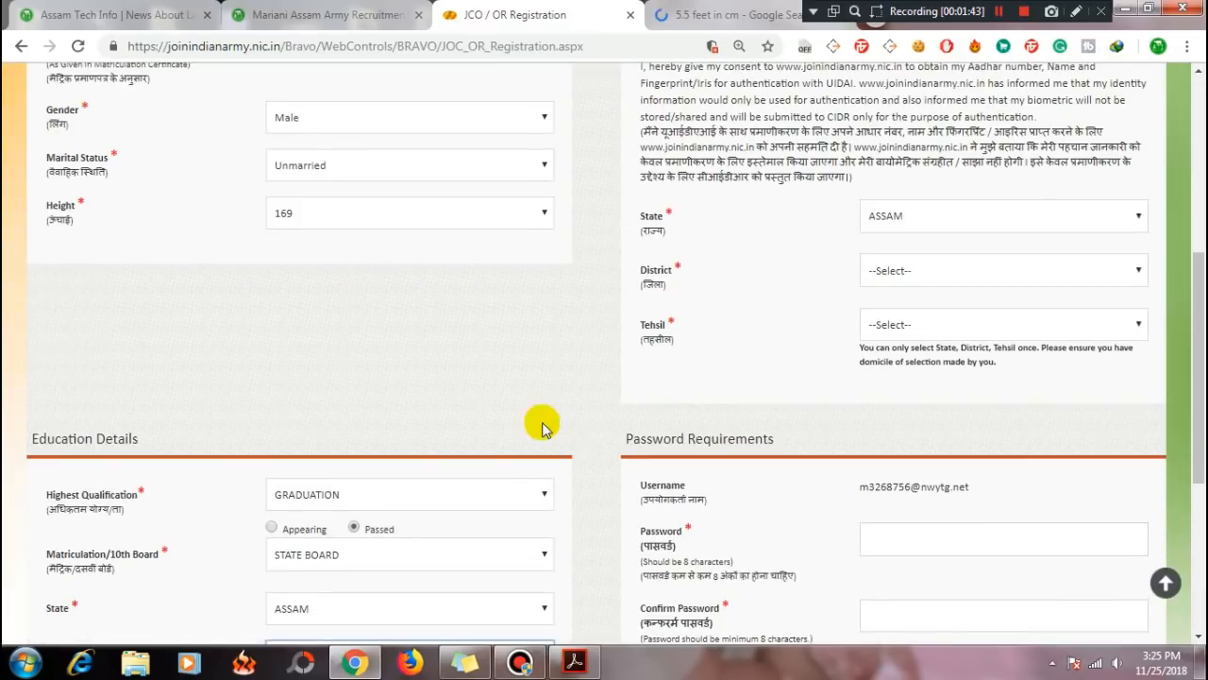
pyautogui.scroll(2, 542, 426)
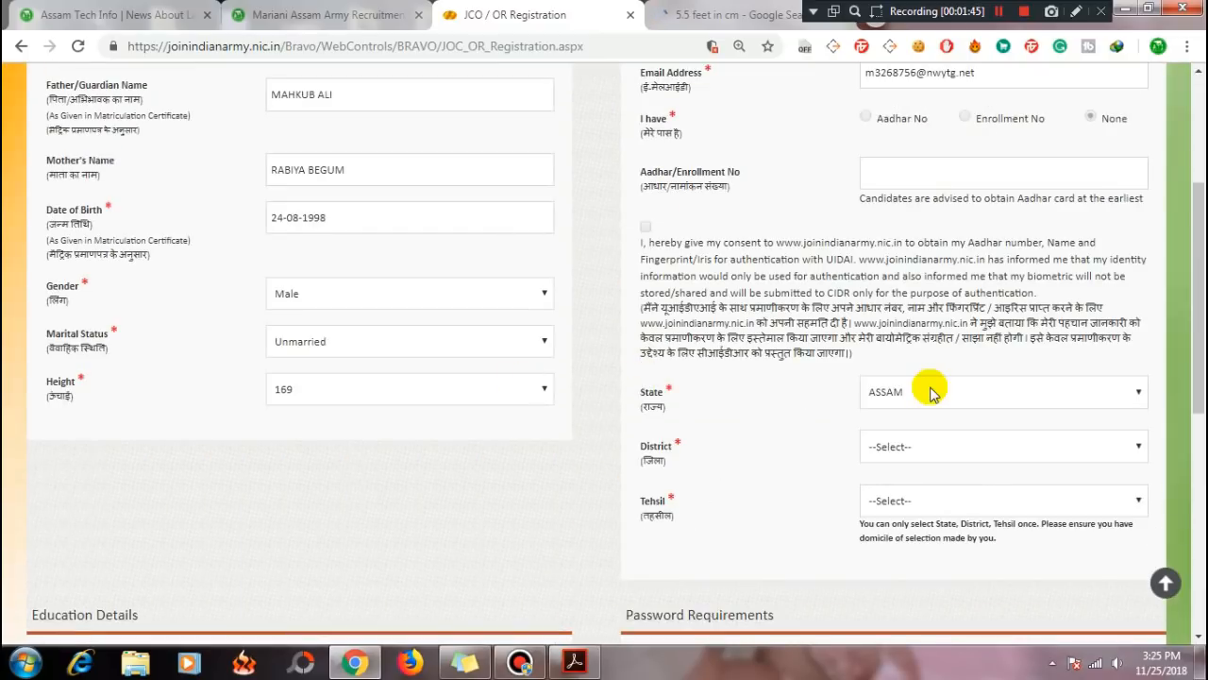
pyautogui.scroll(-1, 932, 444)
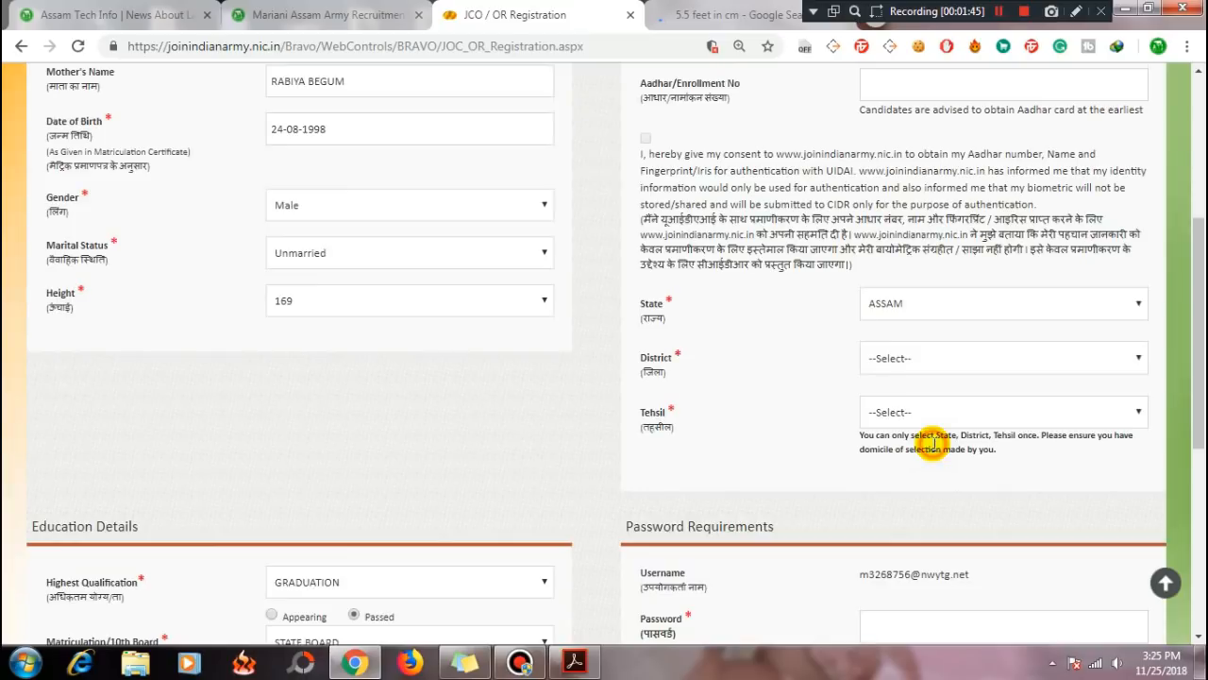
pyautogui.click(938, 360)
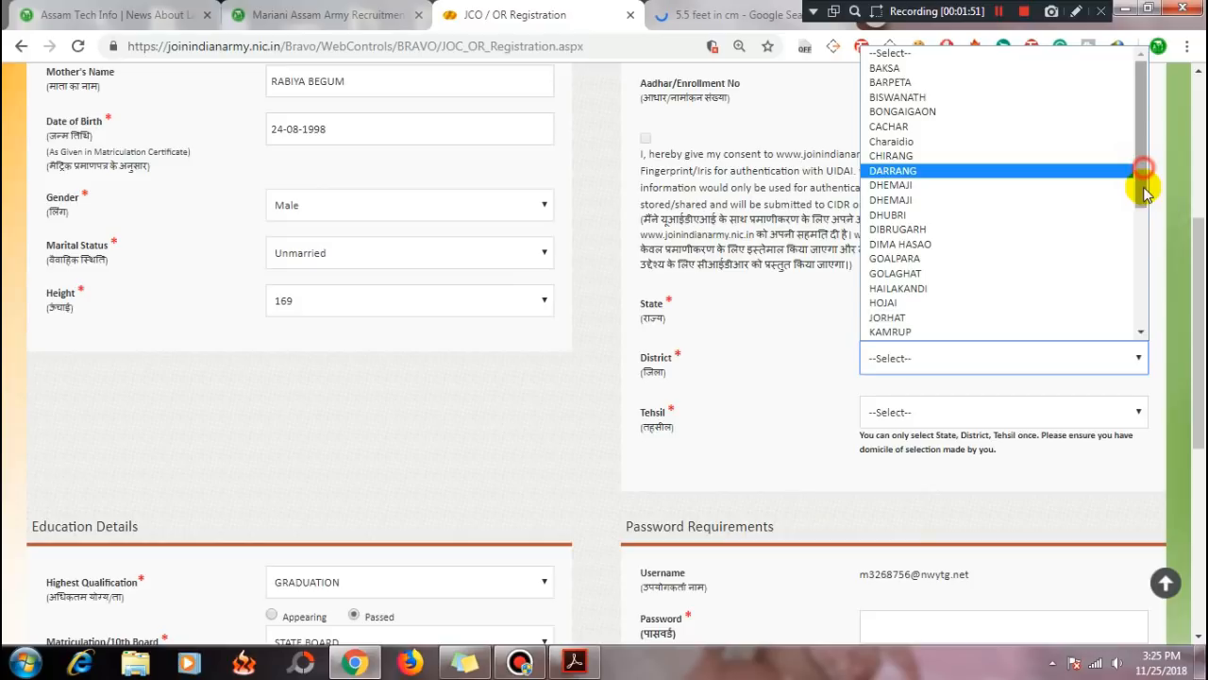
pyautogui.moveTo(1143, 173); pyautogui.dragTo(1142, 226)
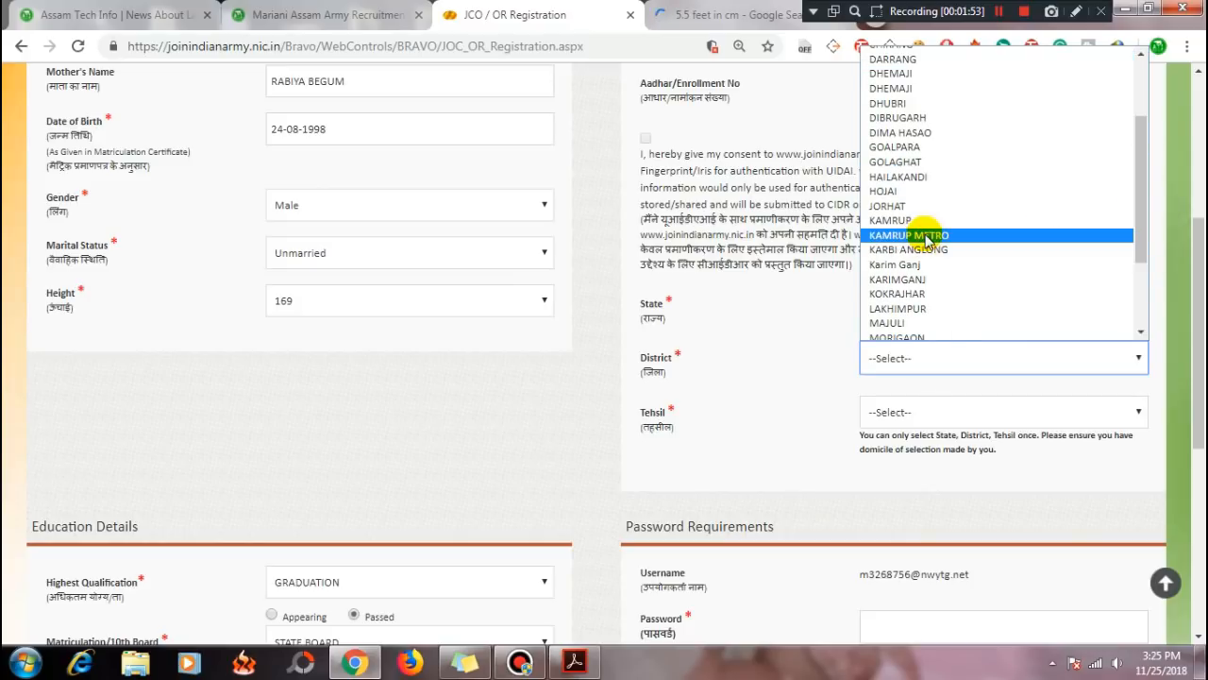
pyautogui.click(929, 467)
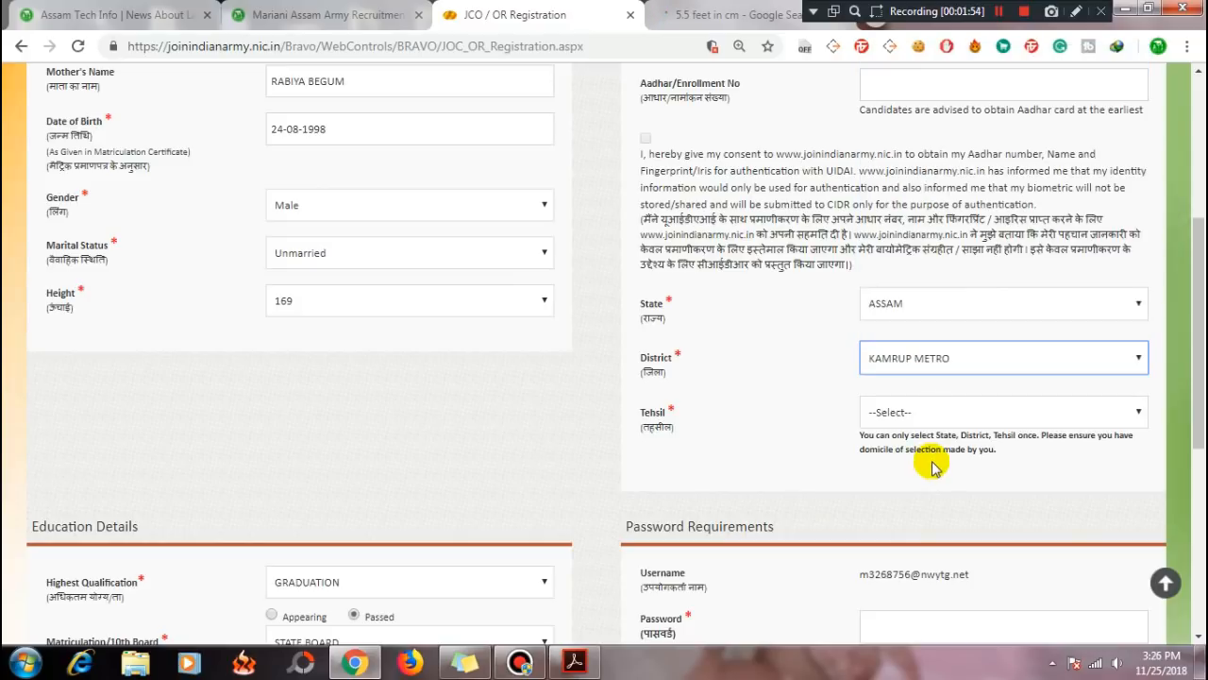
pyautogui.click(887, 418)
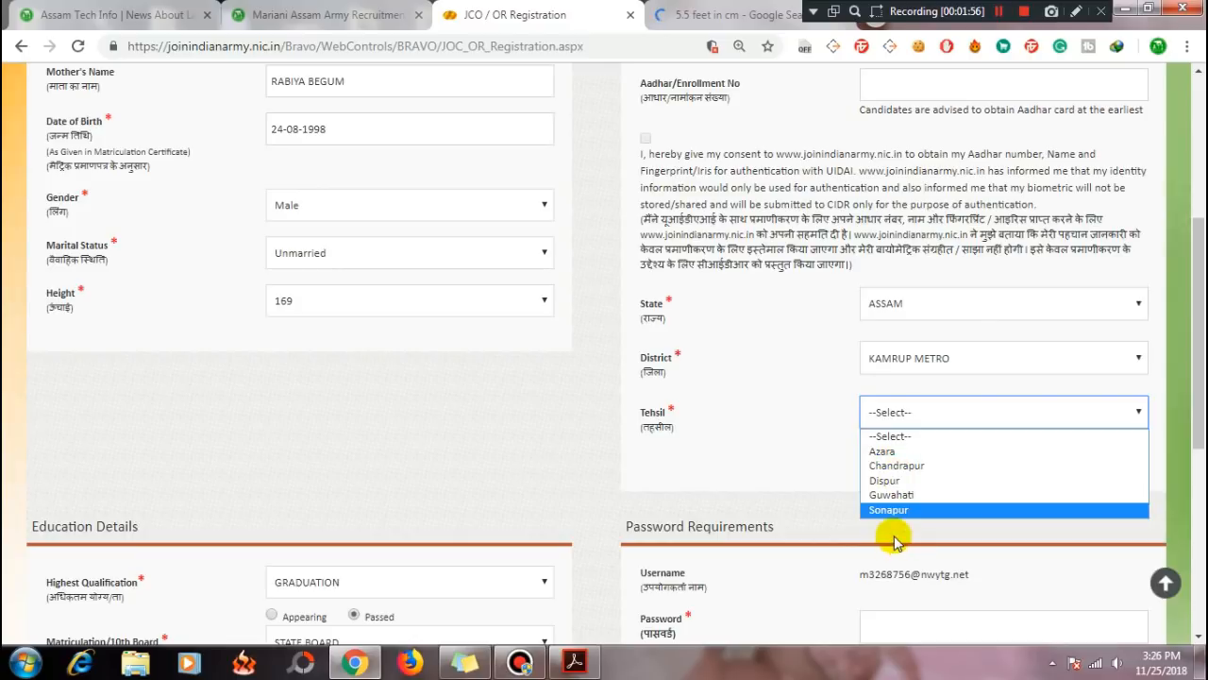
pyautogui.click(884, 482)
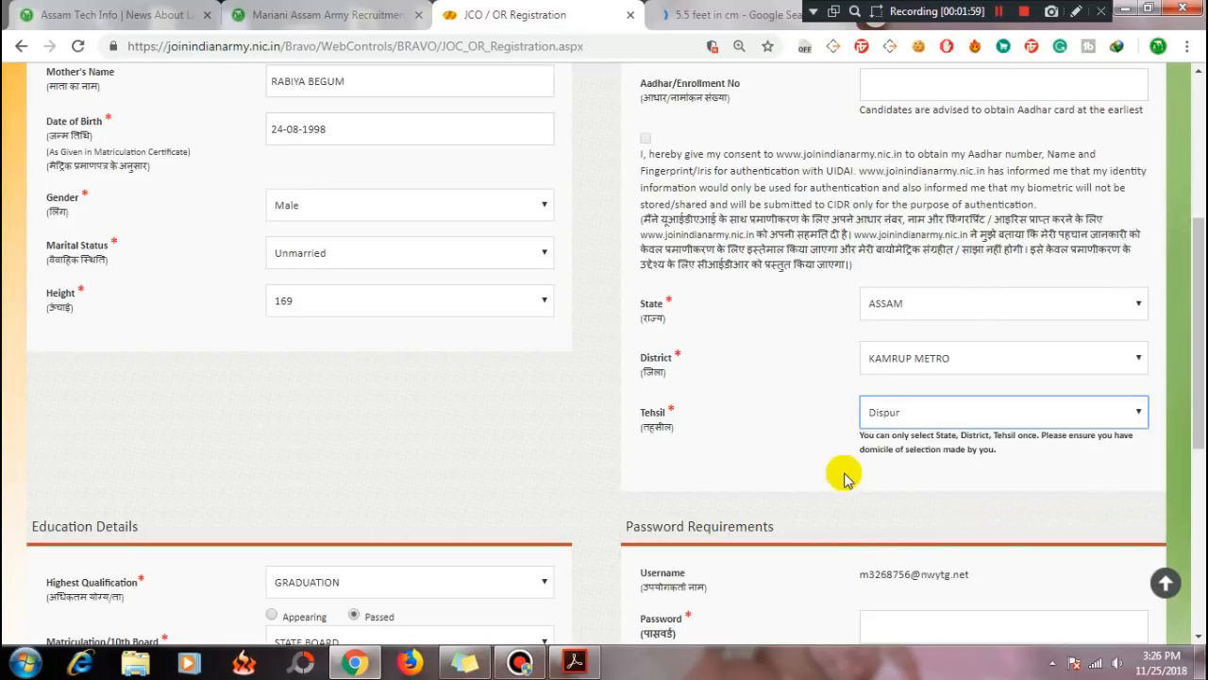
pyautogui.click(722, 469)
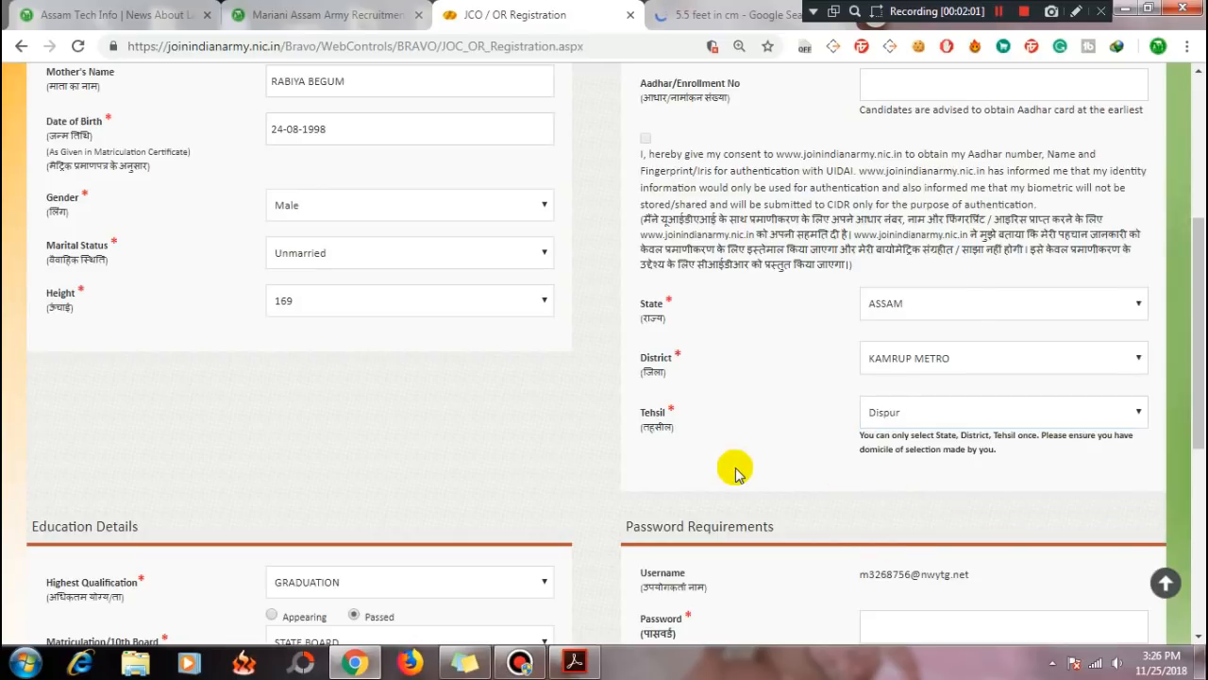
# - Enter the account password and its confirmation, and fill in the captcha code
pyautogui.scroll(-2, 596, 507)
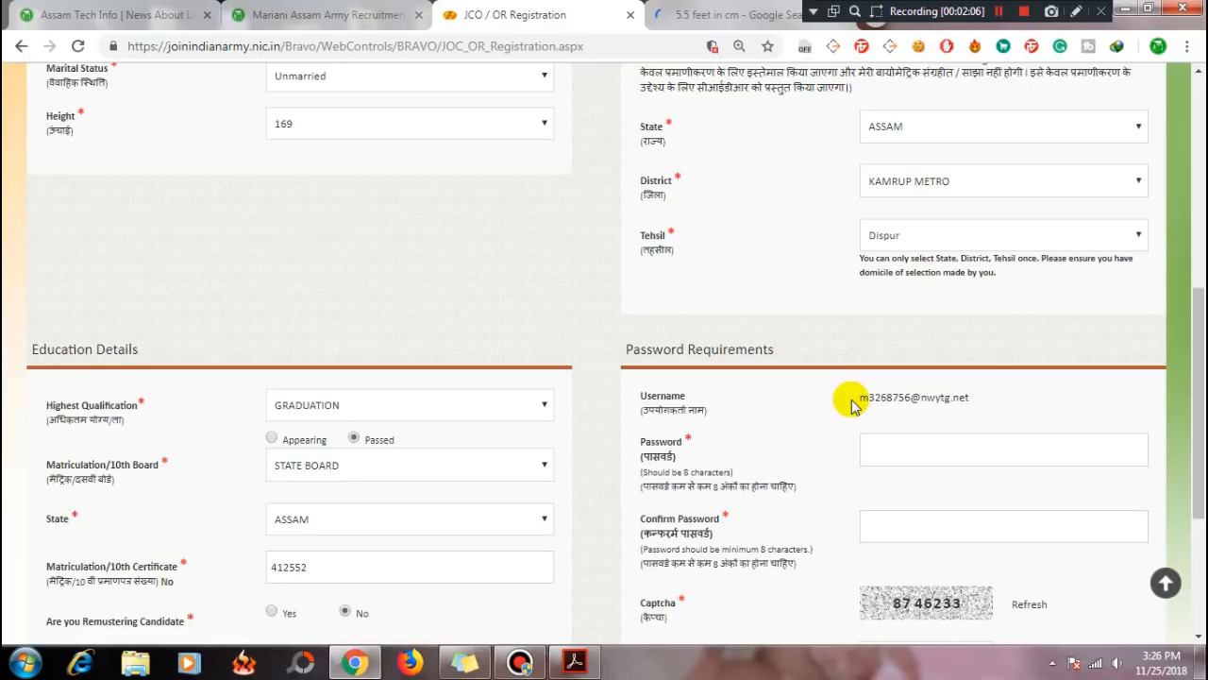
pyautogui.click(919, 449)
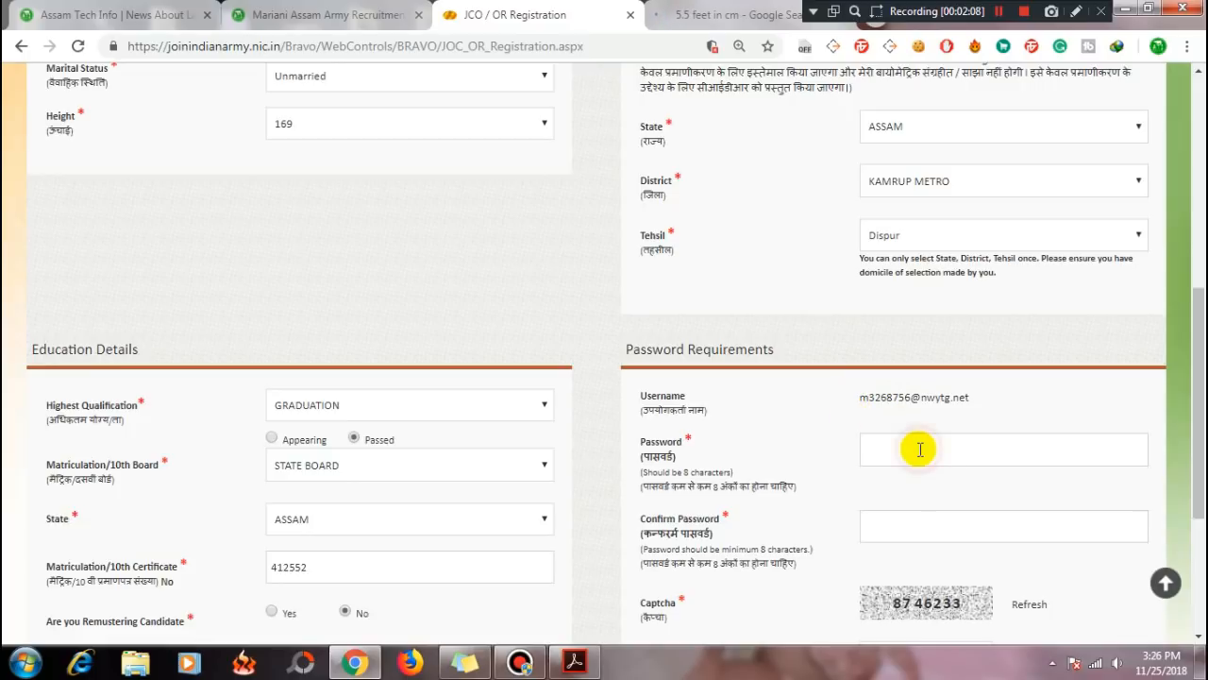
pyautogui.click(920, 450)
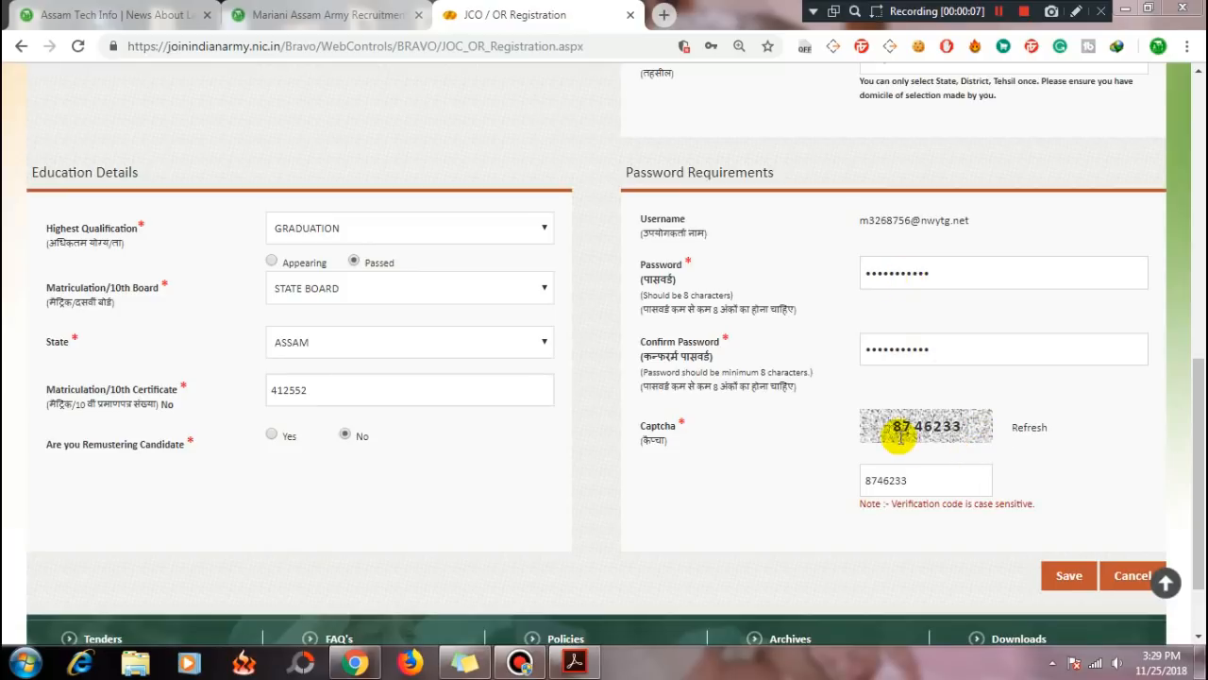
# - Check the entered captcha code against the captcha image in the password requirements section
pyautogui.click(933, 480)
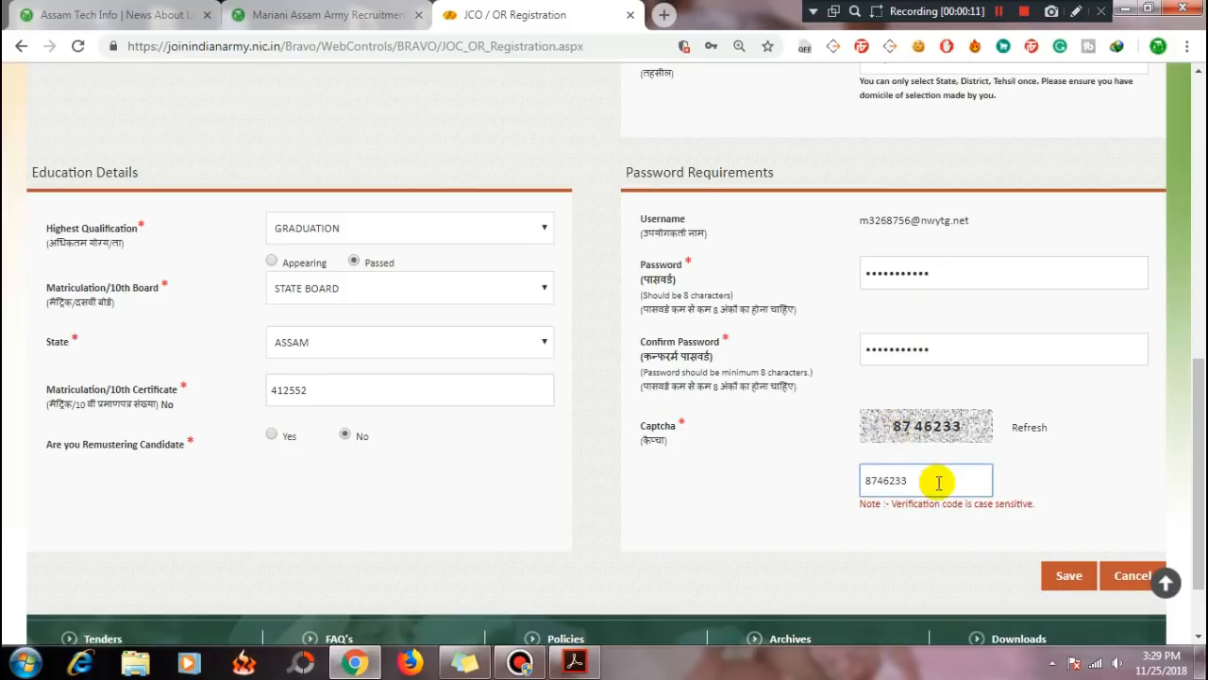
pyautogui.moveTo(908, 483); pyautogui.dragTo(860, 483)
pyautogui.click(790, 485)
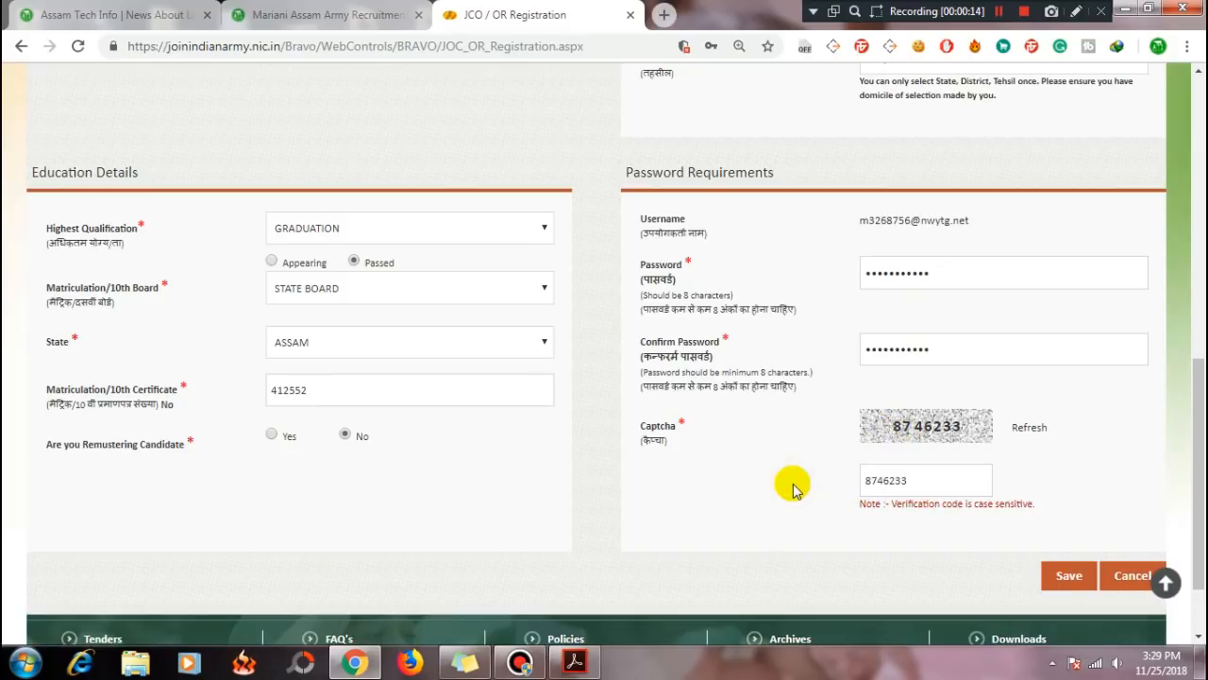
pyautogui.scroll(-1, 854, 513)
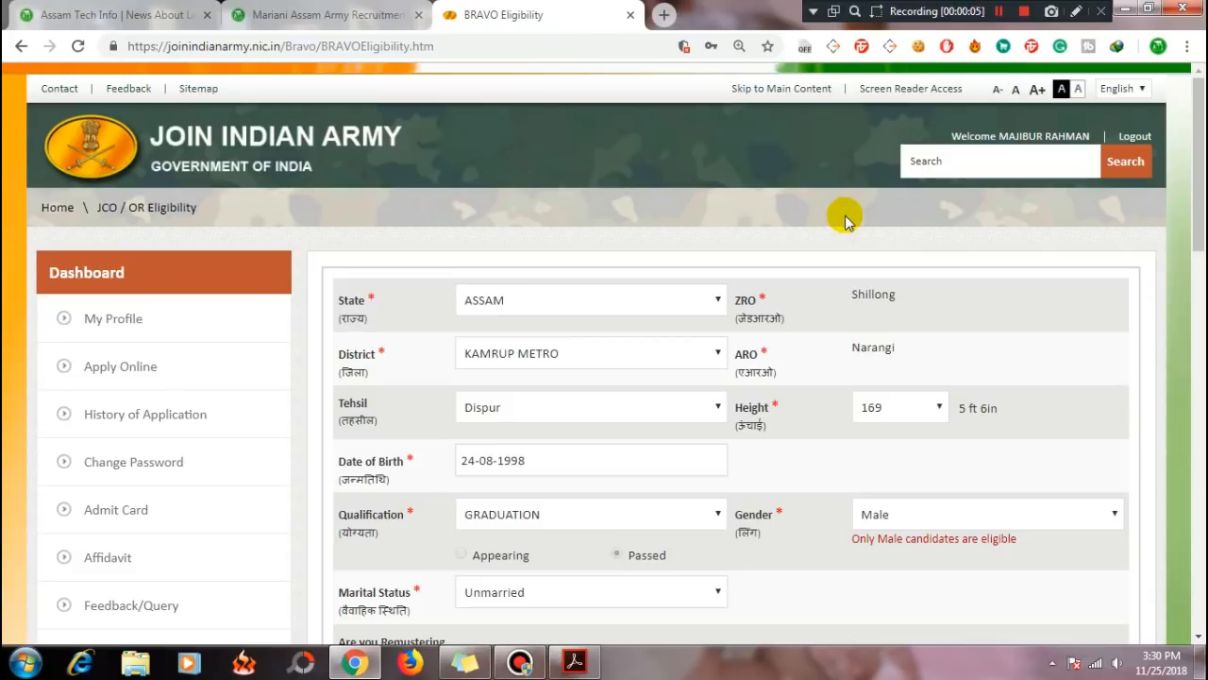
# - Review the candidate's profile, the special category options and the list of soldier categories on the eligibility page
pyautogui.scroll(-1, 845, 215)
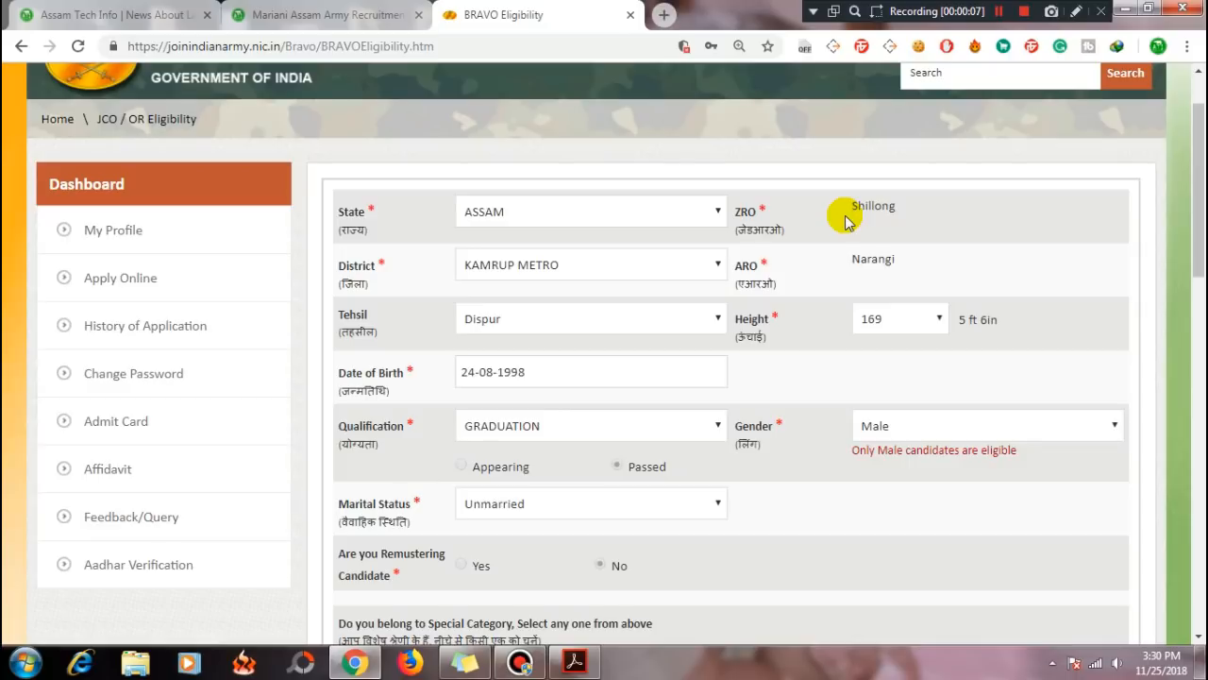
pyautogui.scroll(-2, 845, 219)
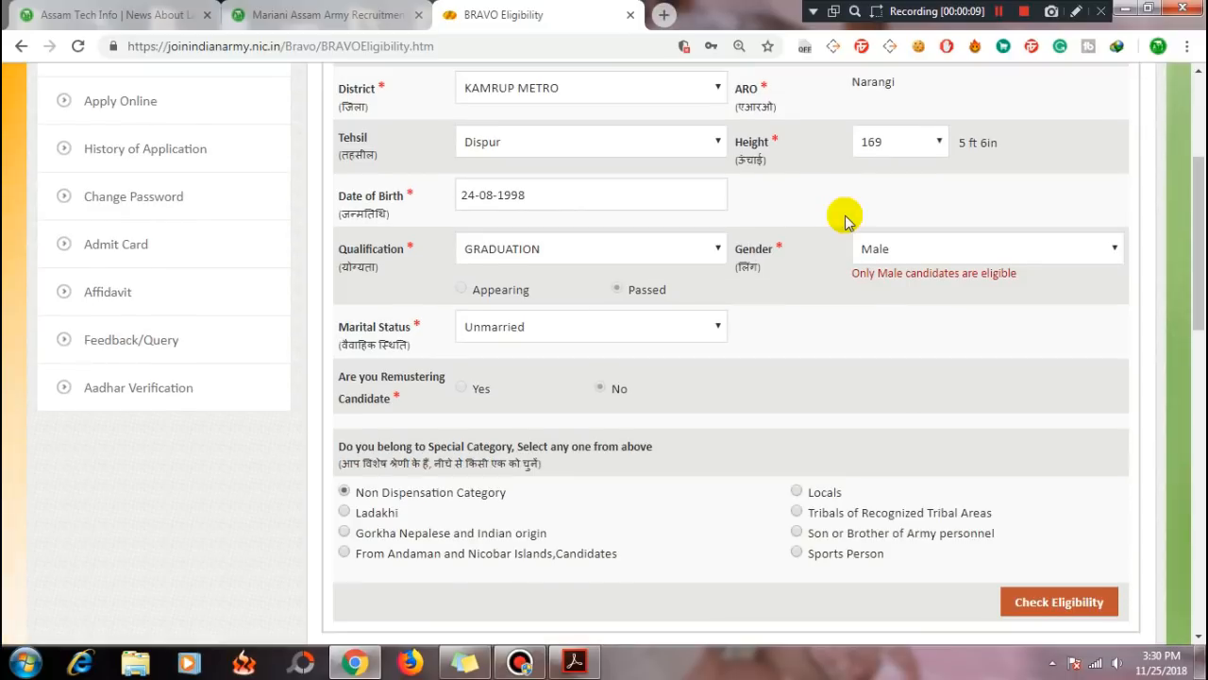
pyautogui.scroll(-3, 844, 219)
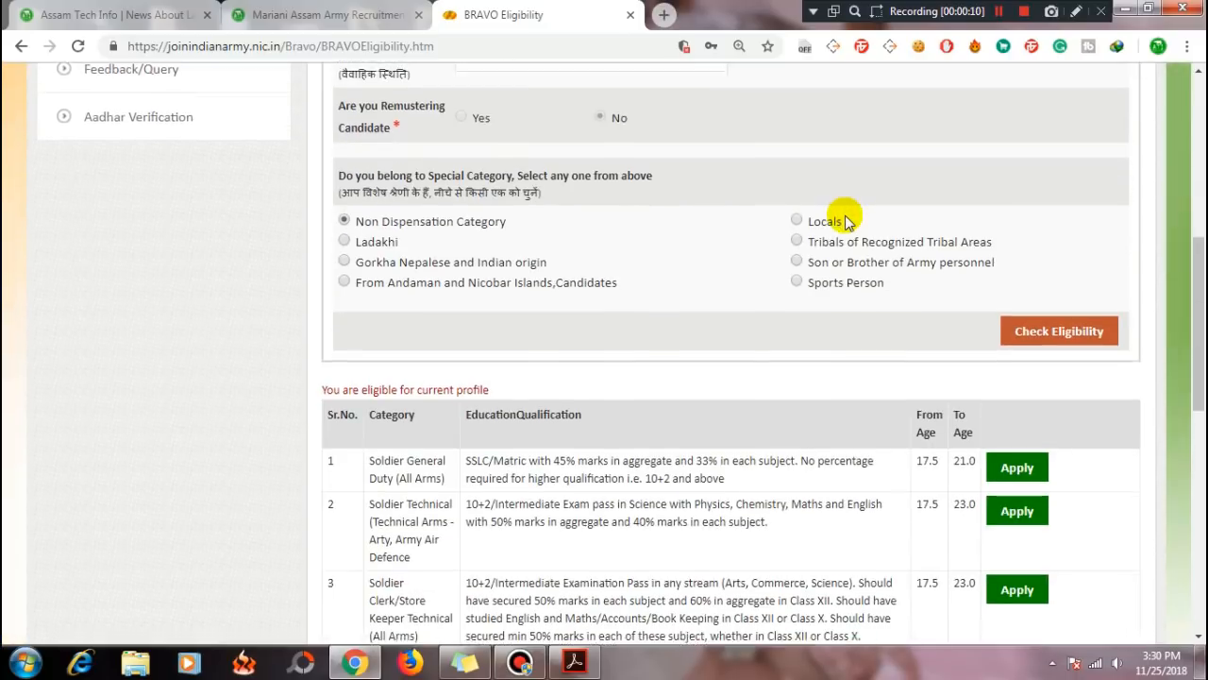
pyautogui.scroll(-1, 844, 218)
pyautogui.scroll(-2, 844, 219)
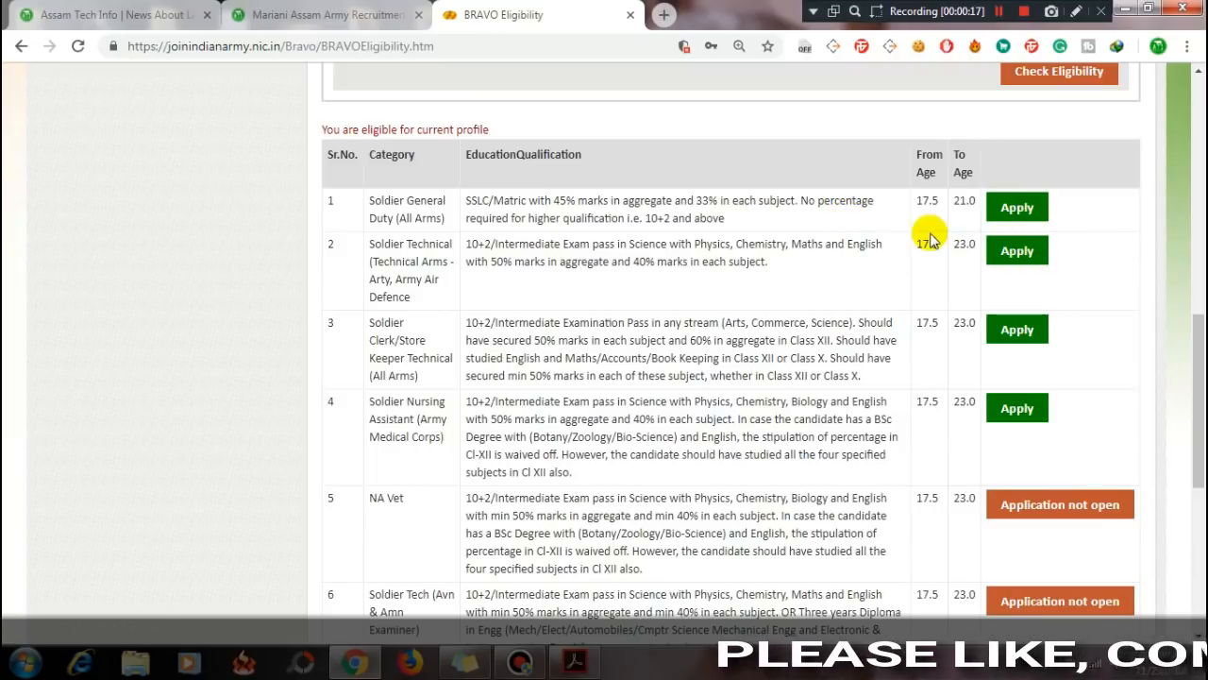
# - Examine the age limits and education requirements for Soldier General Duty and Soldier Technical
pyautogui.moveTo(917, 199); pyautogui.dragTo(959, 208)
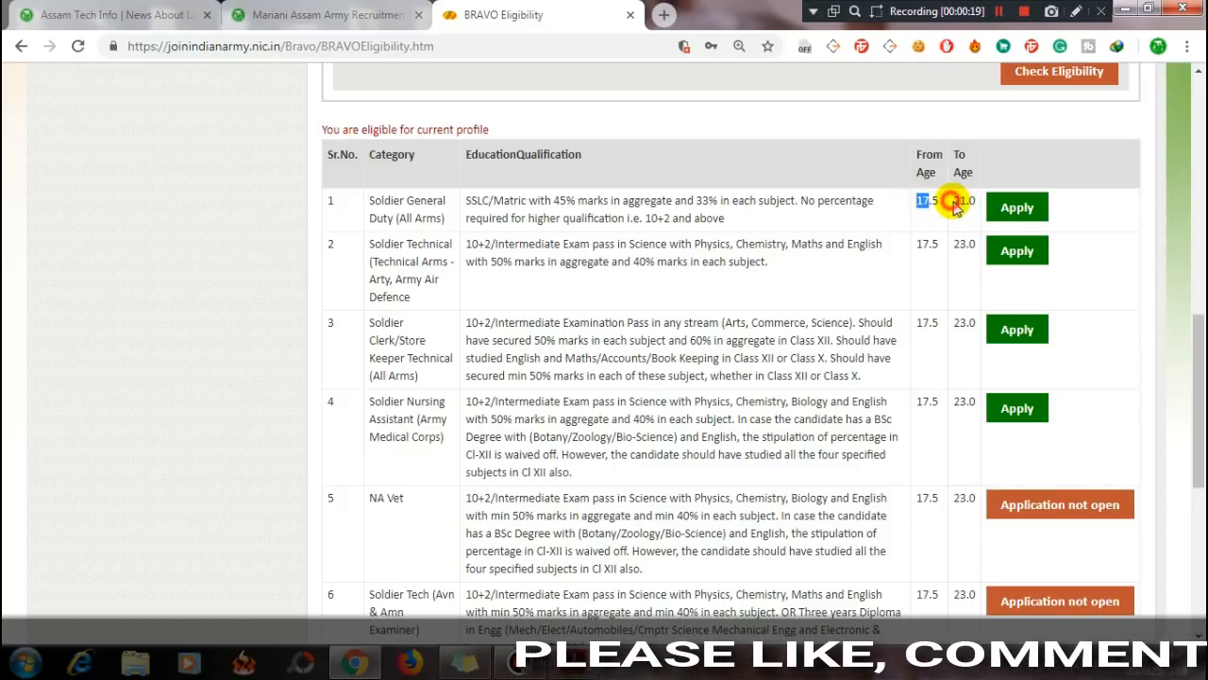
pyautogui.doubleClick(964, 203)
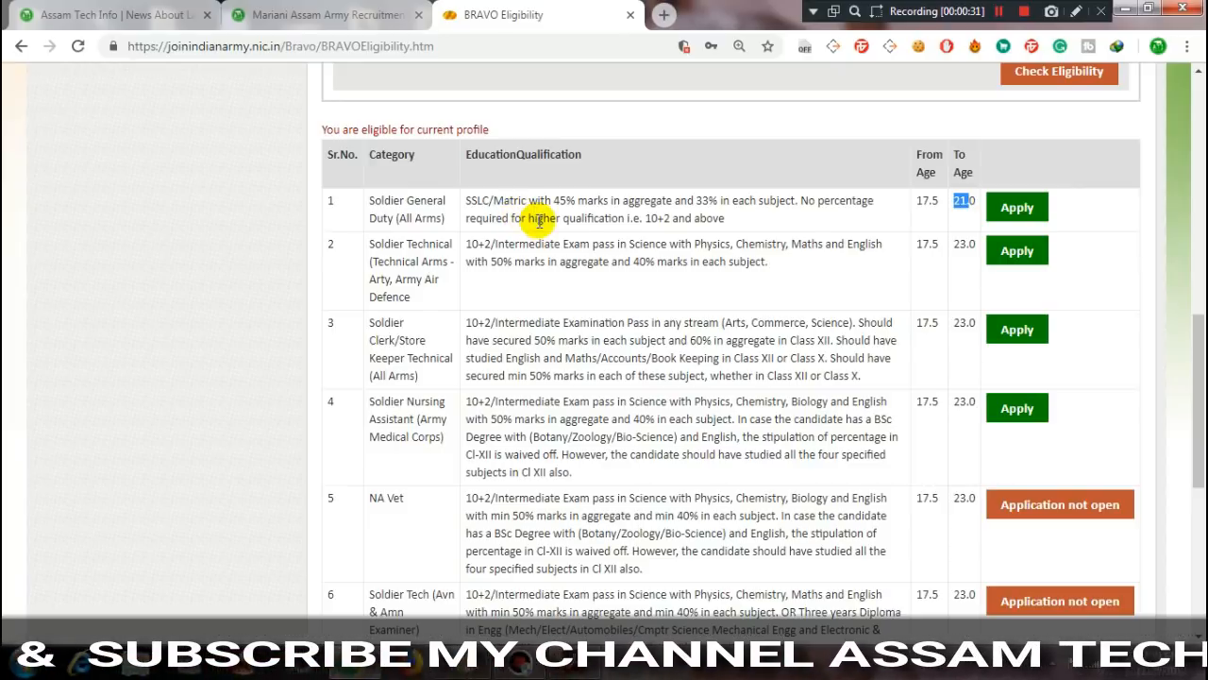
pyautogui.moveTo(508, 194); pyautogui.dragTo(548, 196)
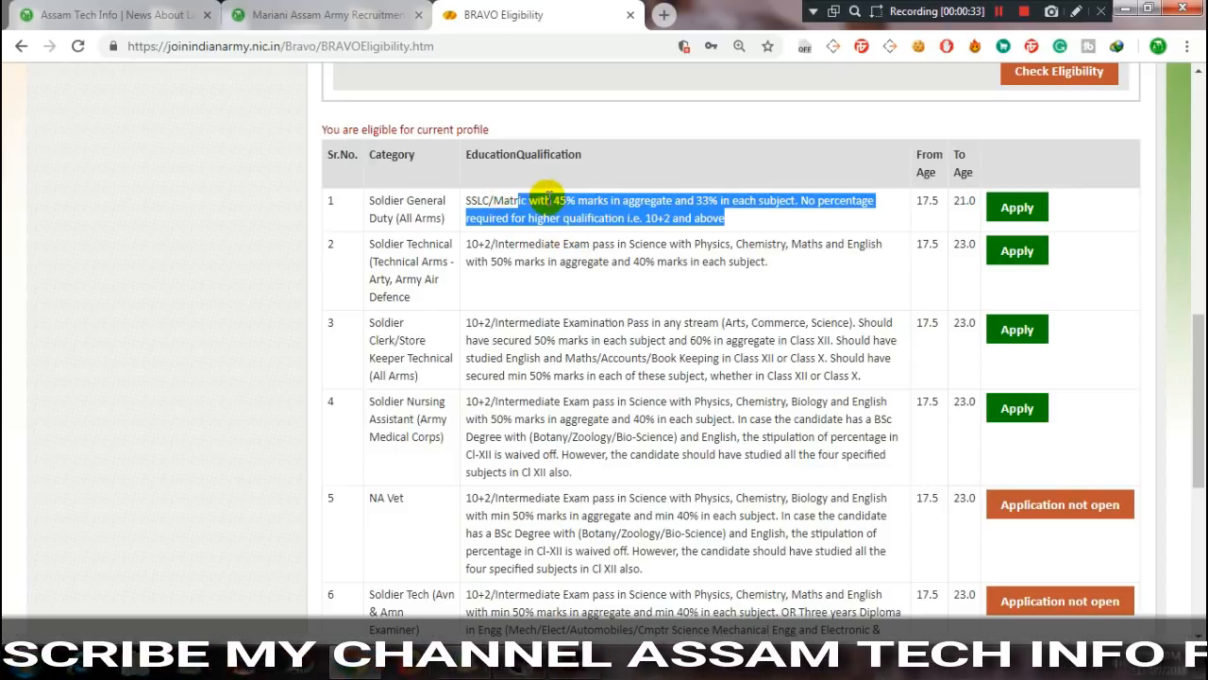
pyautogui.click(619, 222)
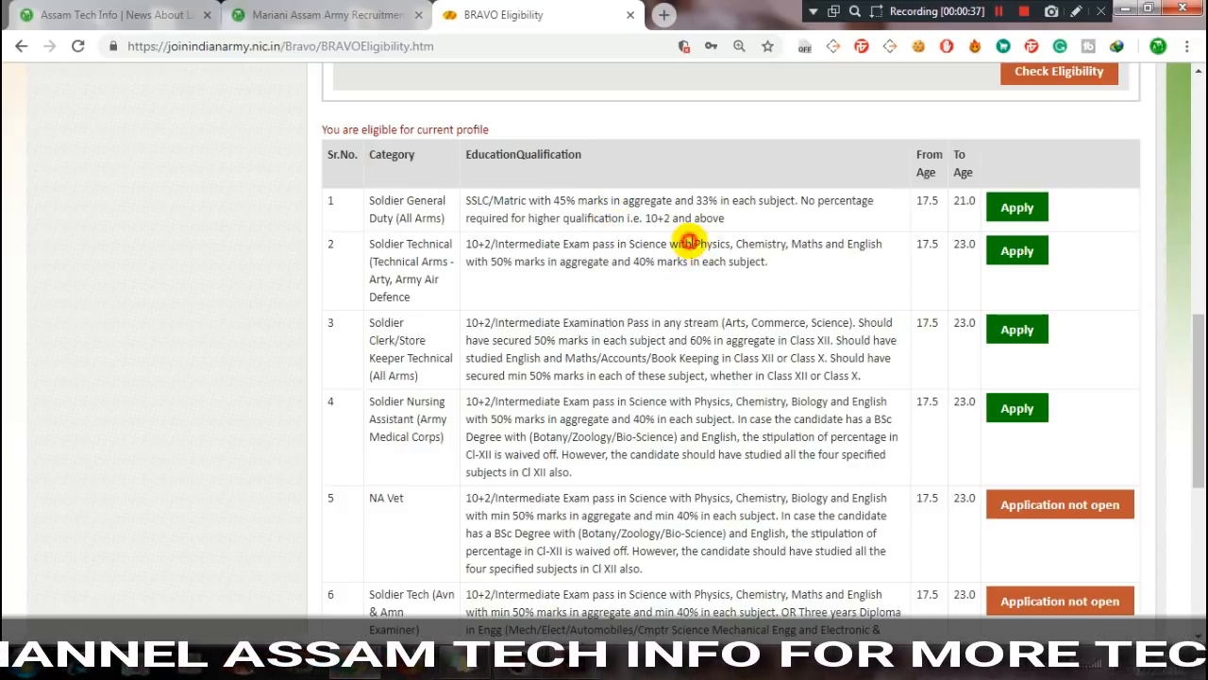
pyautogui.moveTo(692, 244); pyautogui.dragTo(788, 260)
pyautogui.click(834, 283)
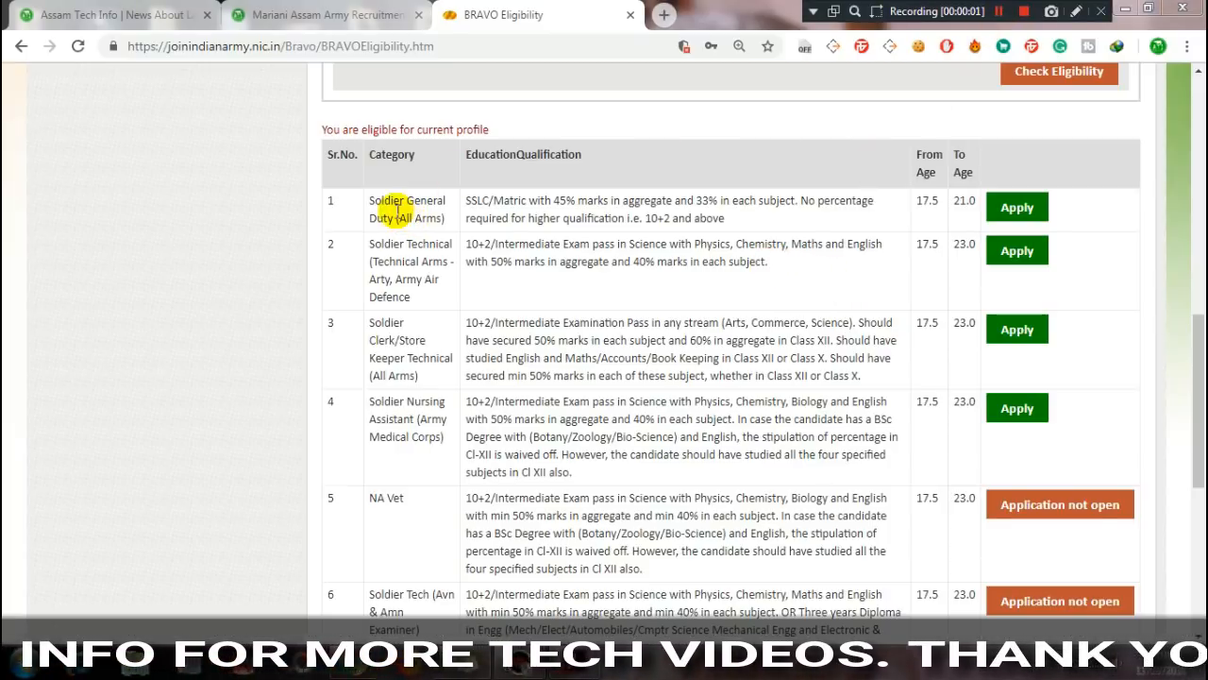
# - Examine the marks and higher-qualification requirements for Soldier General Duty (All Arms) in the eligibility table
pyautogui.moveTo(369, 201); pyautogui.dragTo(392, 219)
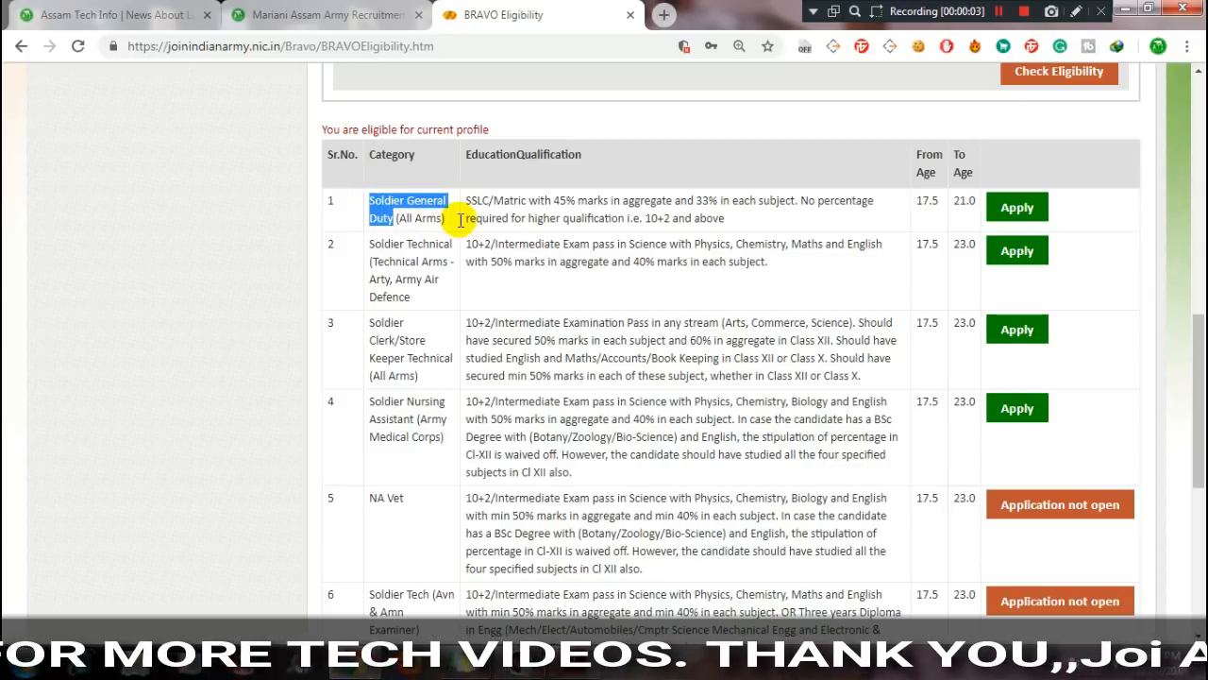
pyautogui.click(532, 212)
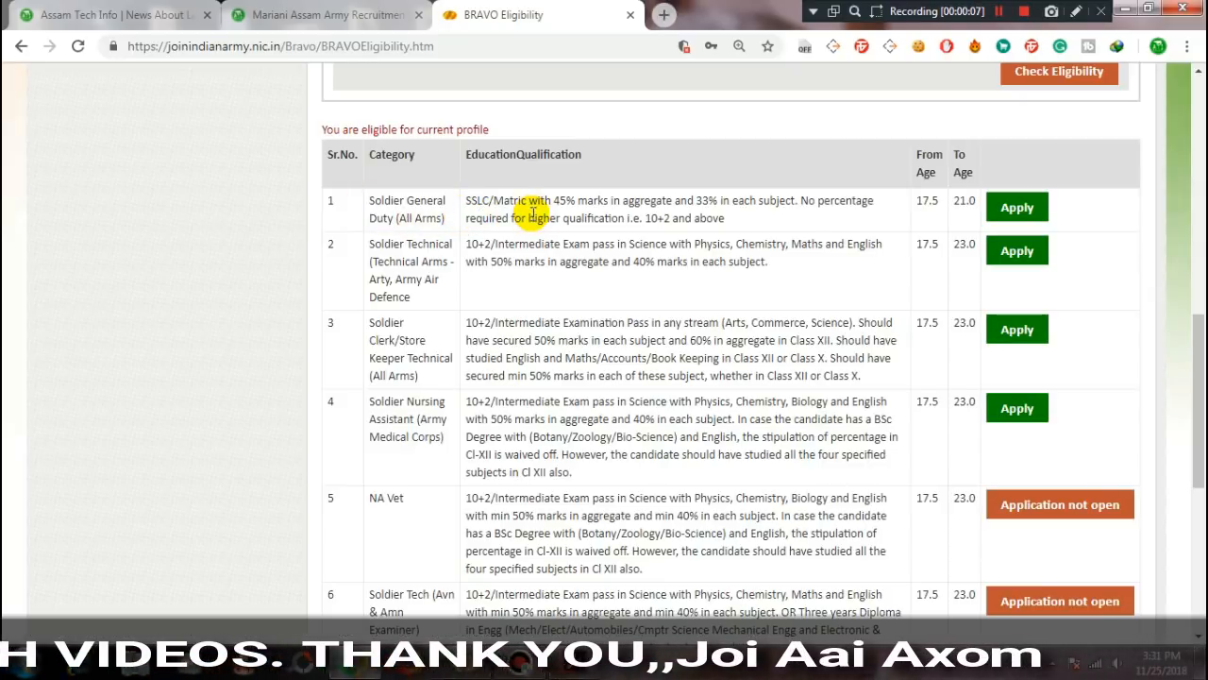
pyautogui.moveTo(492, 201); pyautogui.dragTo(638, 216)
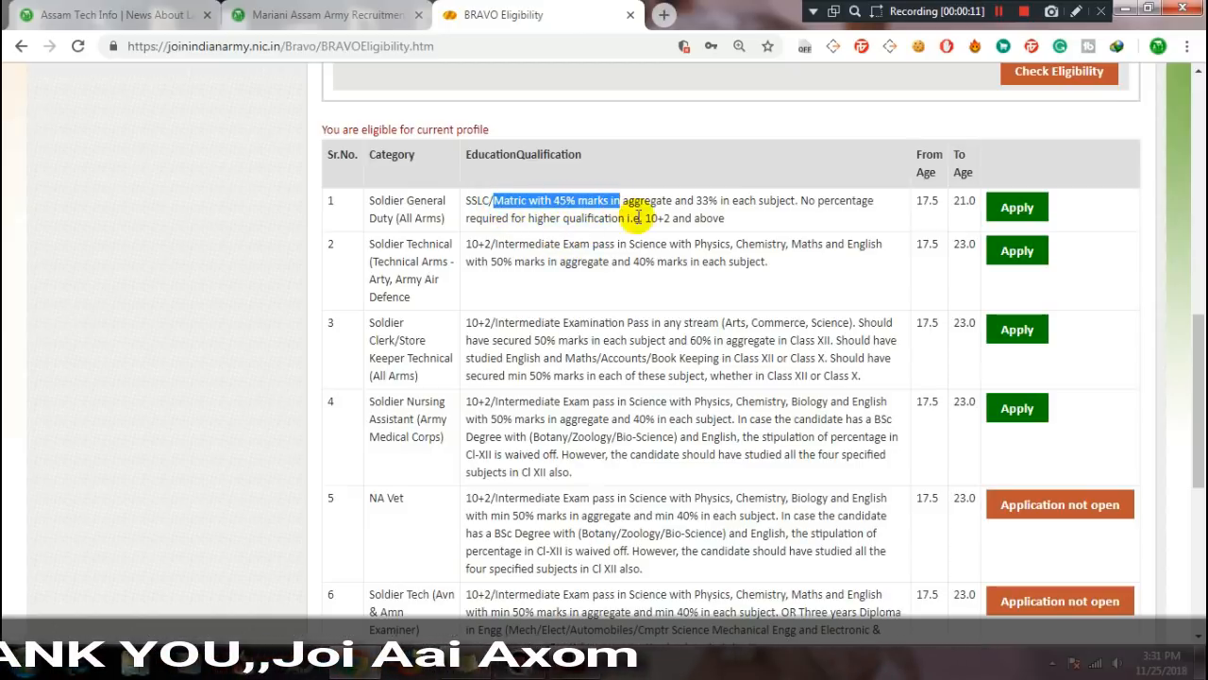
pyautogui.click(661, 211)
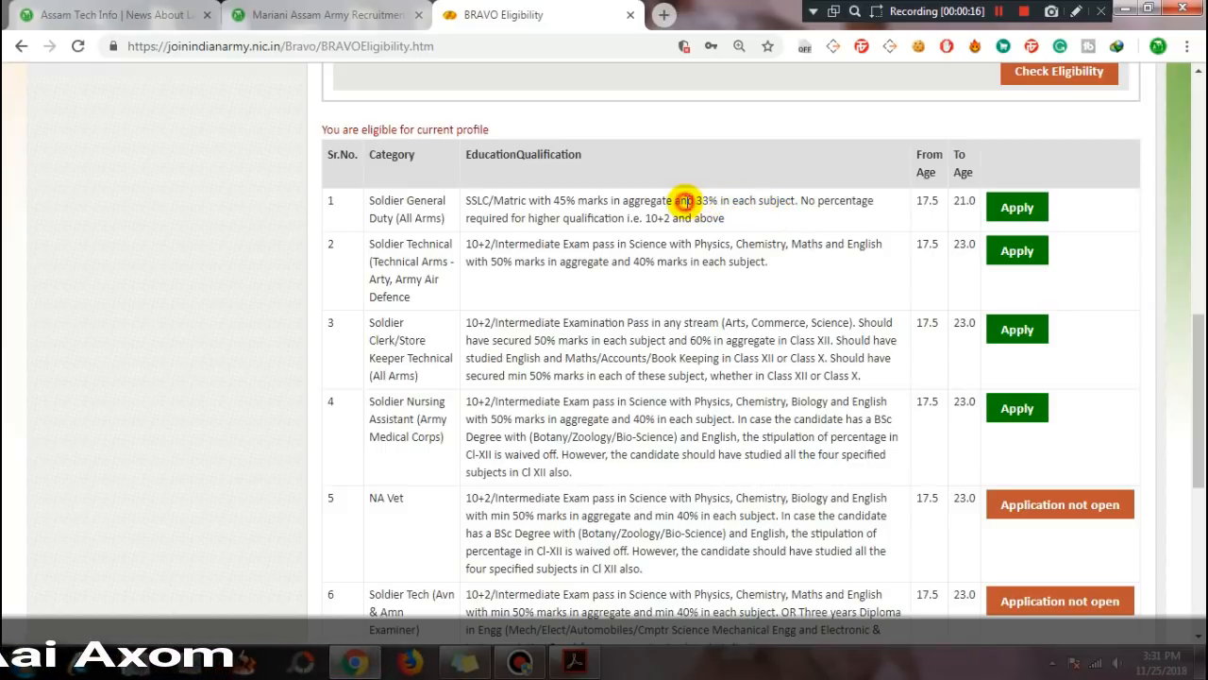
pyautogui.moveTo(688, 200); pyautogui.dragTo(744, 204)
pyautogui.click(802, 210)
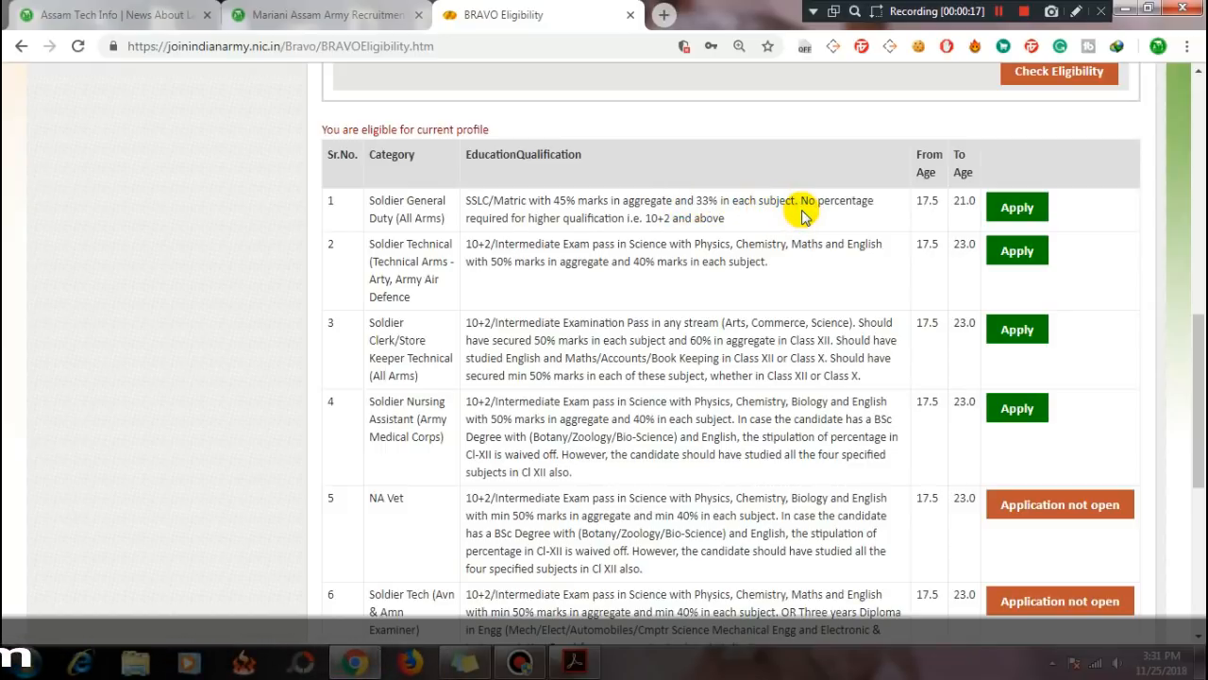
pyautogui.moveTo(802, 202); pyautogui.dragTo(872, 222)
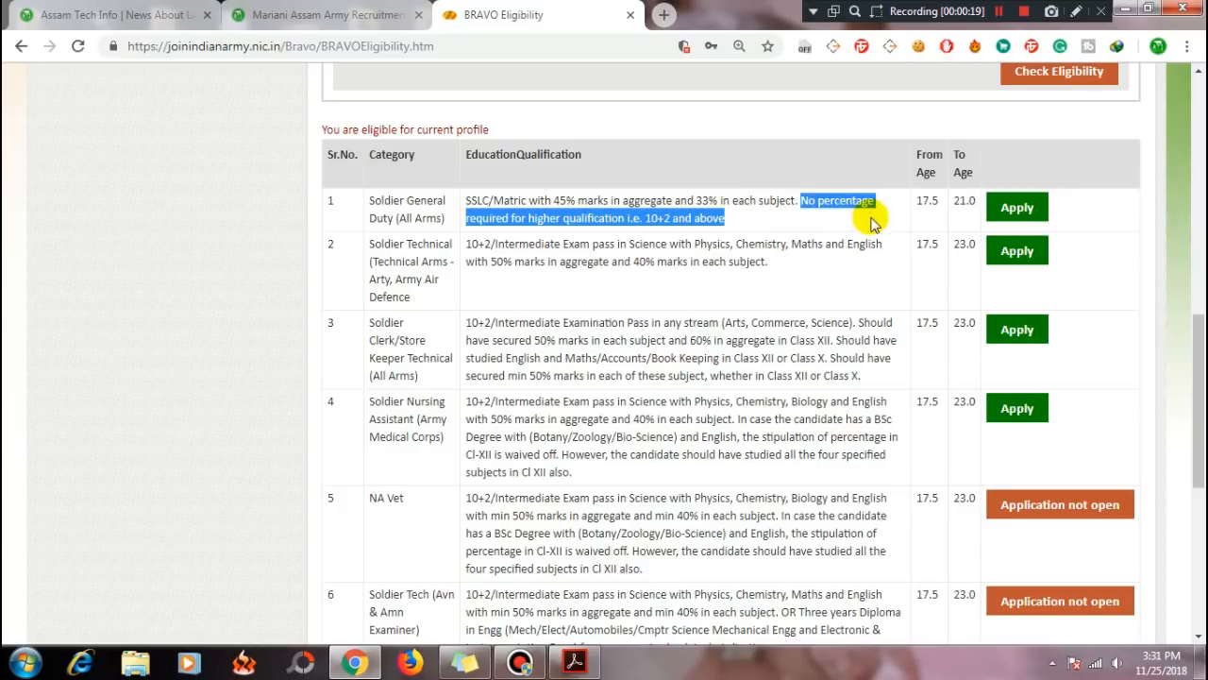
pyautogui.click(810, 224)
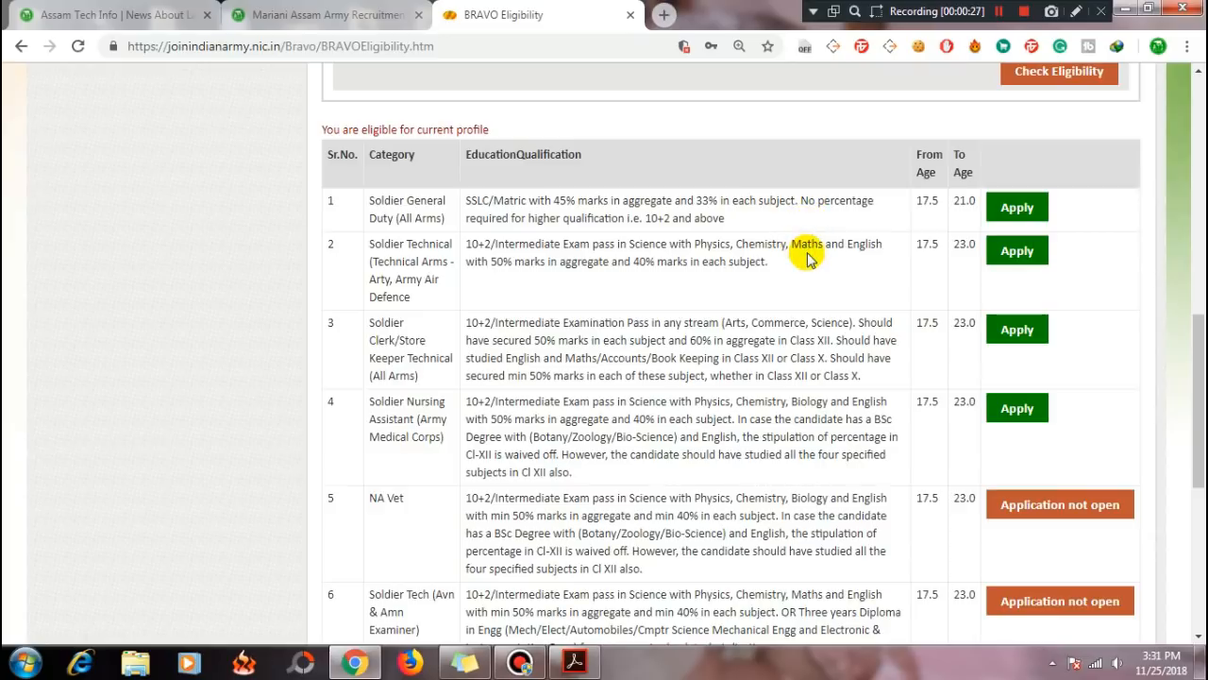
# - Look over the remaining soldier categories and start an application for Soldier General Duty (All Arms)
pyautogui.scroll(-4, 810, 356)
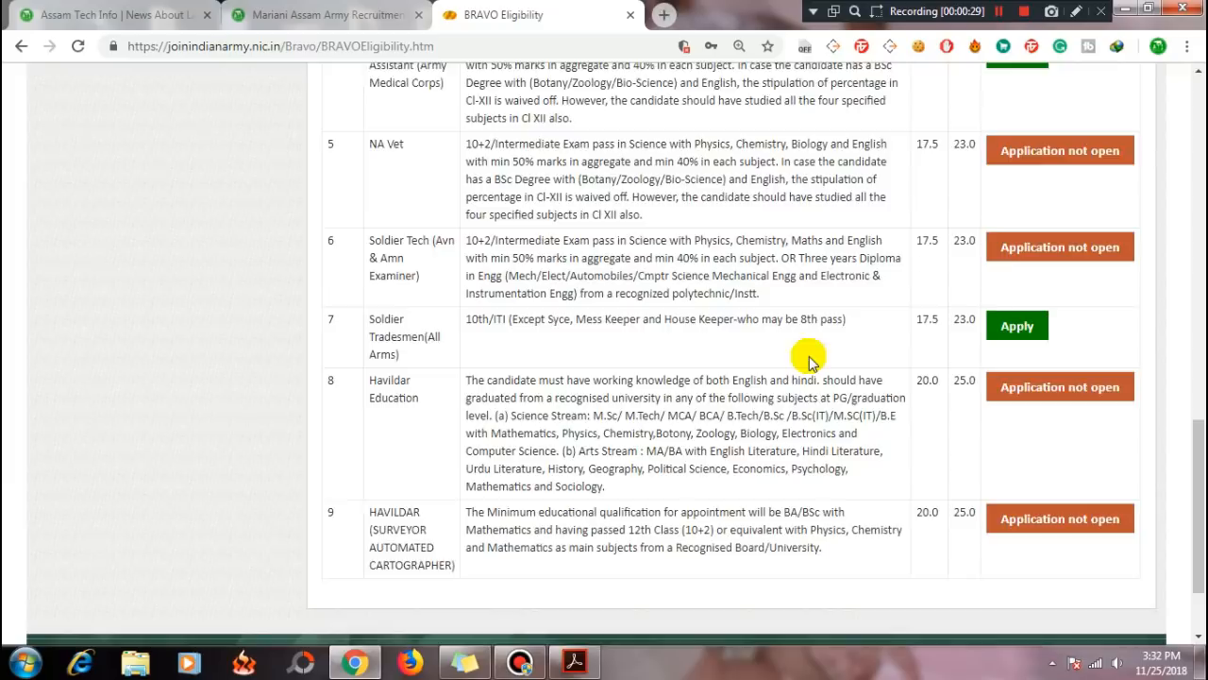
pyautogui.scroll(4, 810, 356)
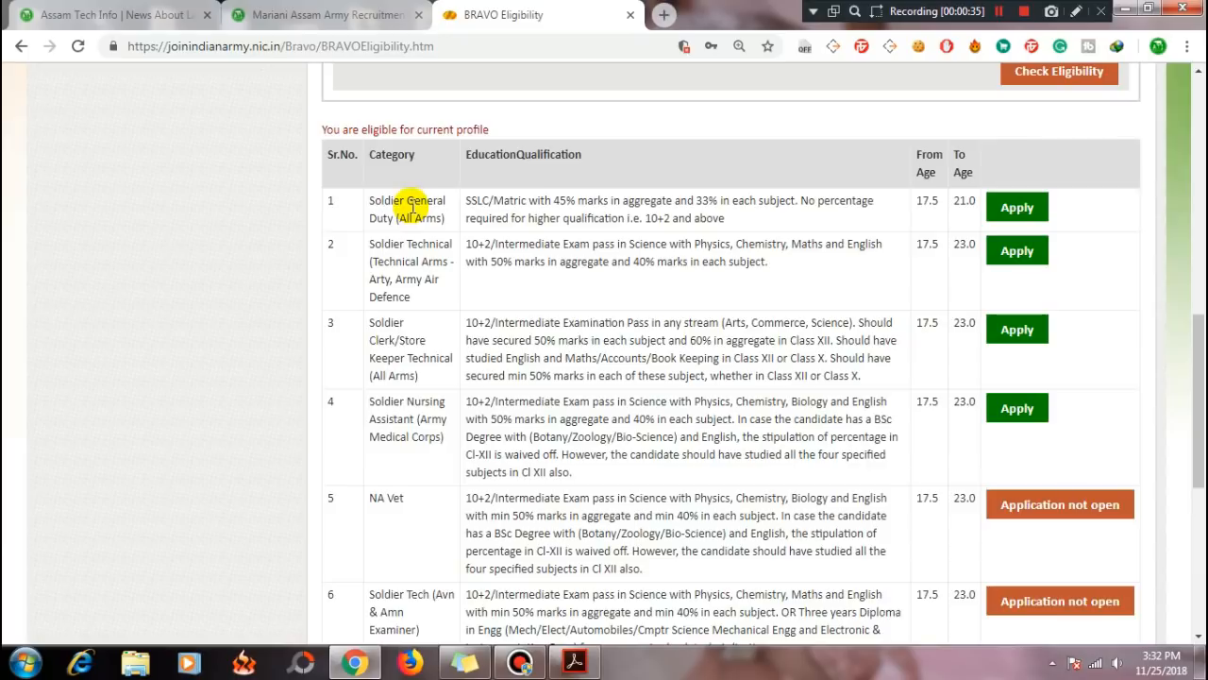
pyautogui.click(1015, 209)
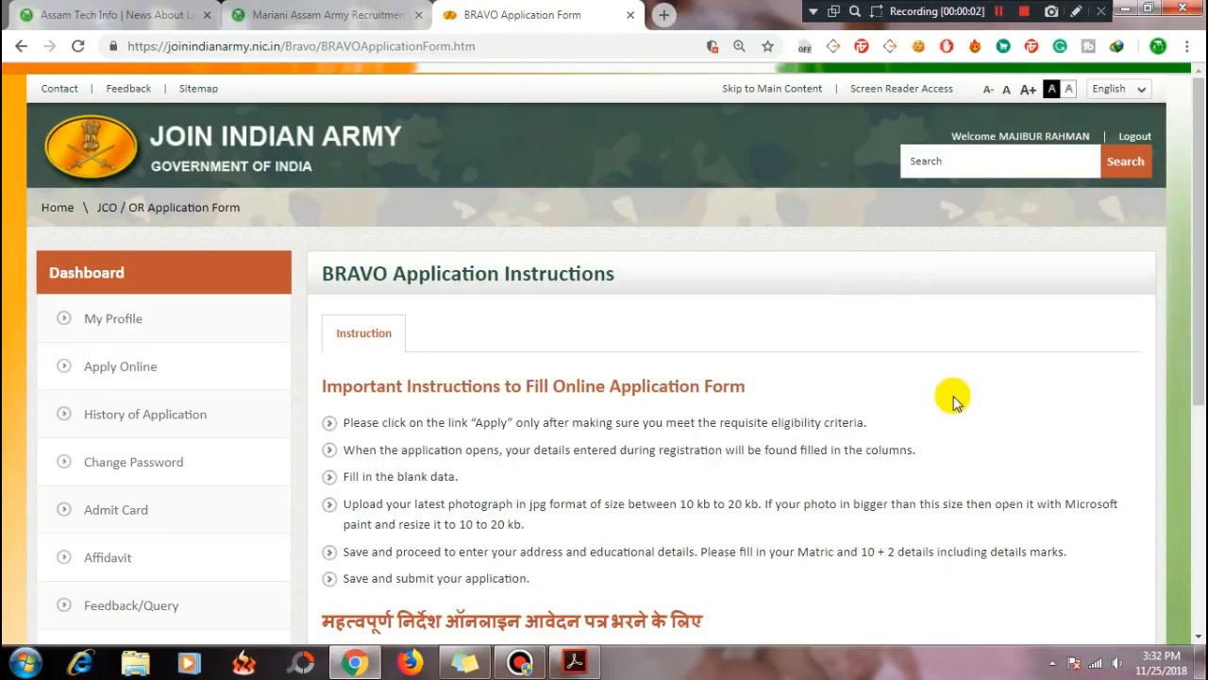
# - Read the photograph format and size rules in the application instructions and continue to the personal information form
pyautogui.scroll(-2, 953, 397)
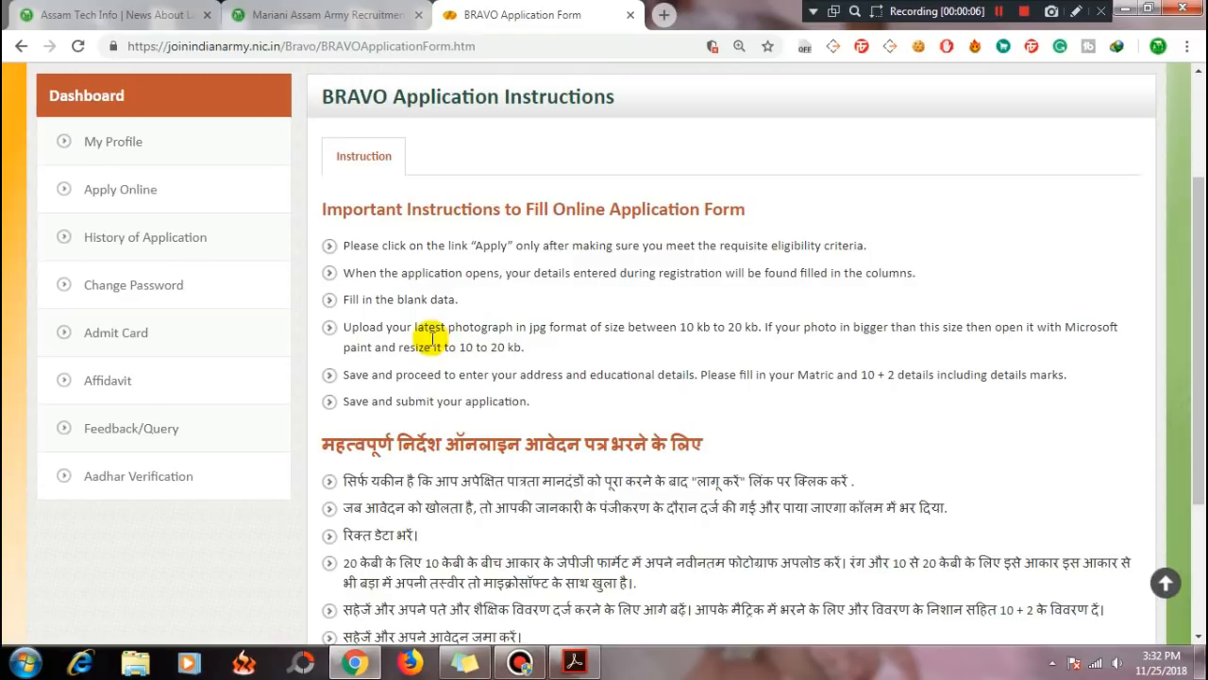
pyautogui.moveTo(422, 327); pyautogui.dragTo(575, 340)
pyautogui.click(618, 349)
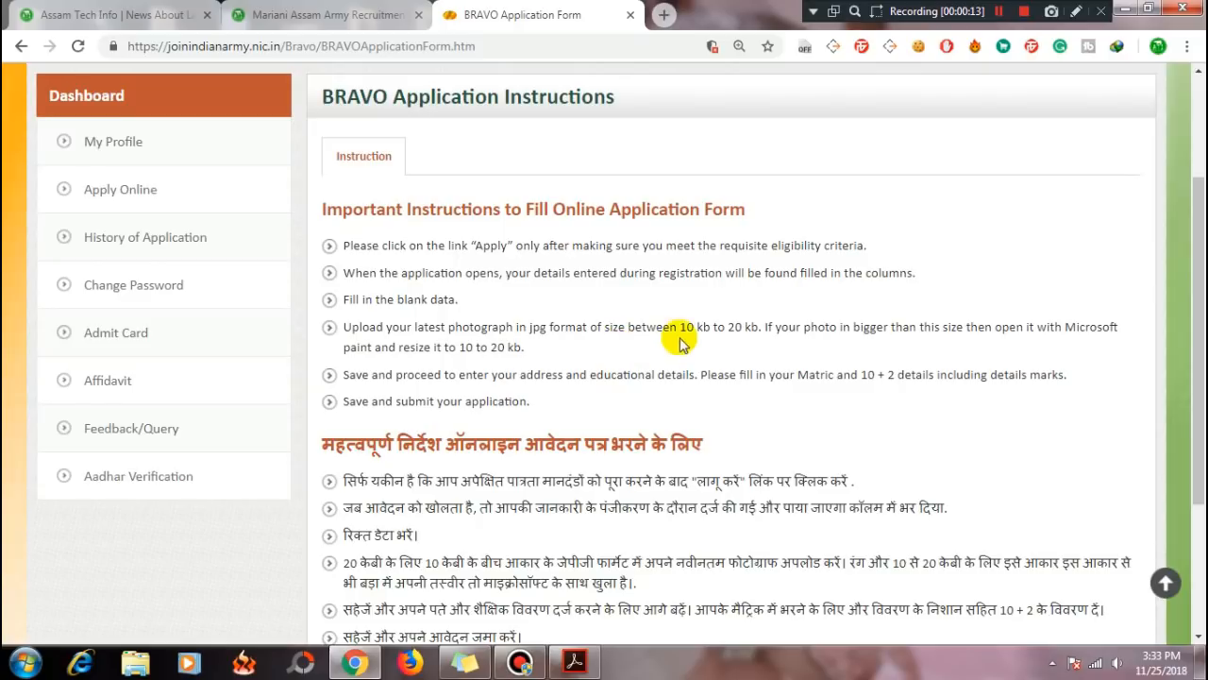
pyautogui.moveTo(685, 326); pyautogui.dragTo(762, 327)
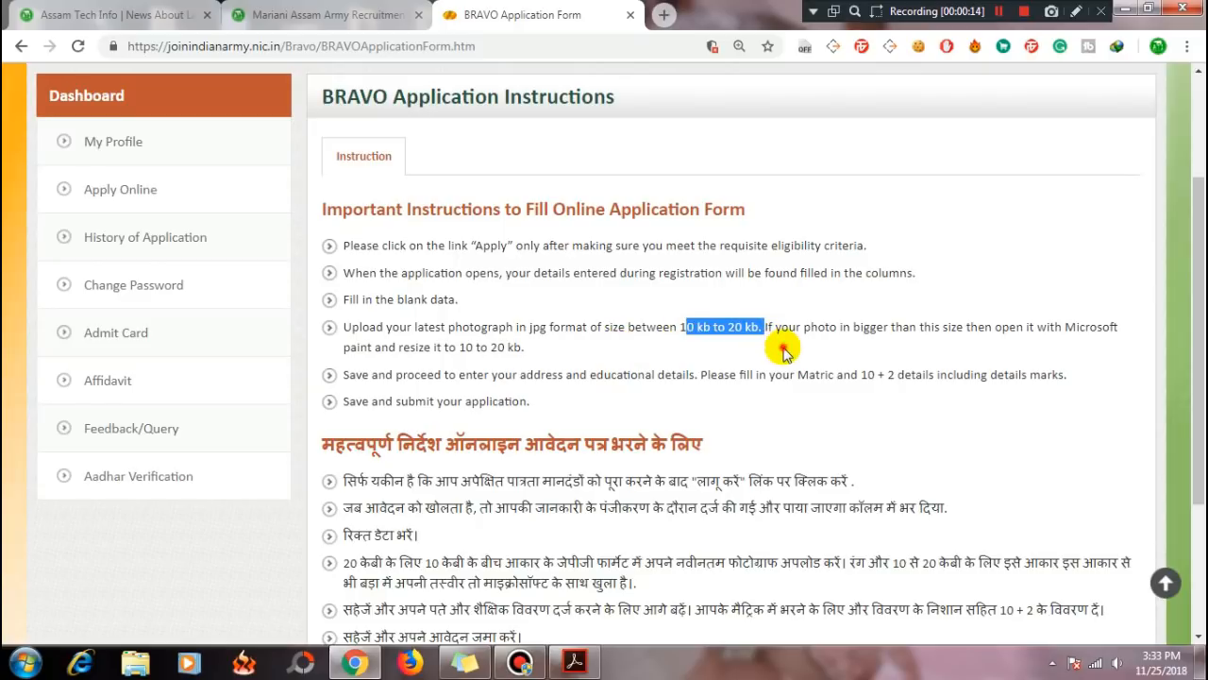
pyautogui.click(784, 353)
pyautogui.scroll(-3, 783, 352)
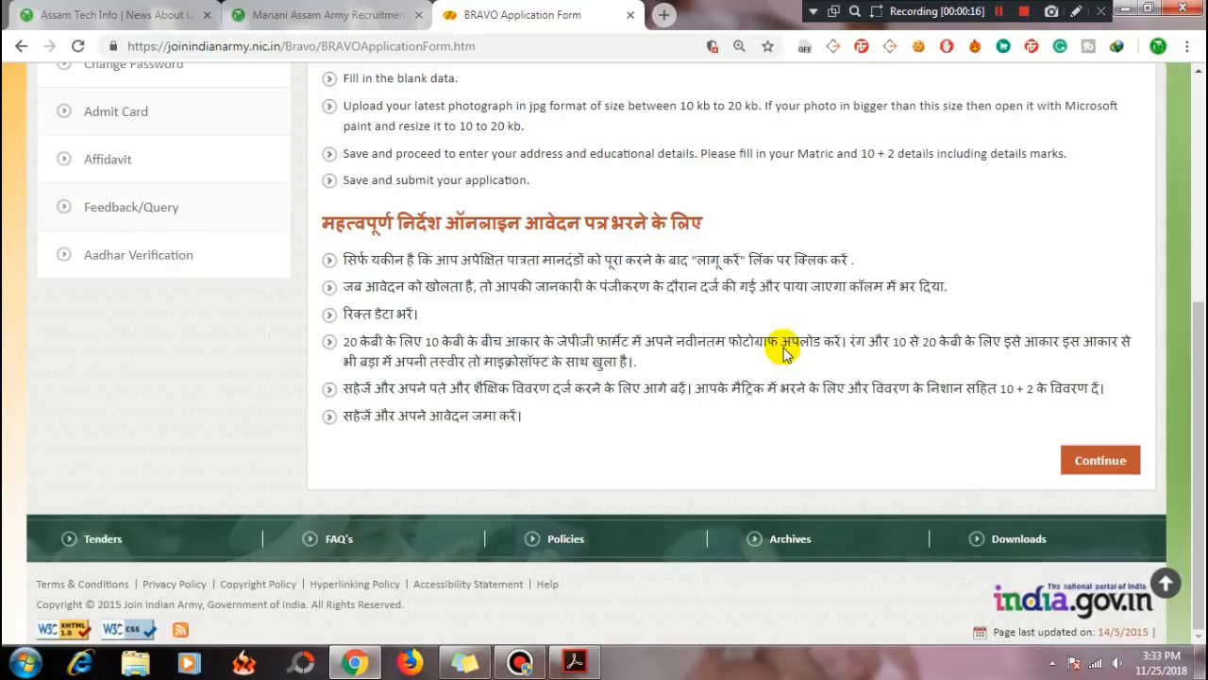
pyautogui.click(1110, 472)
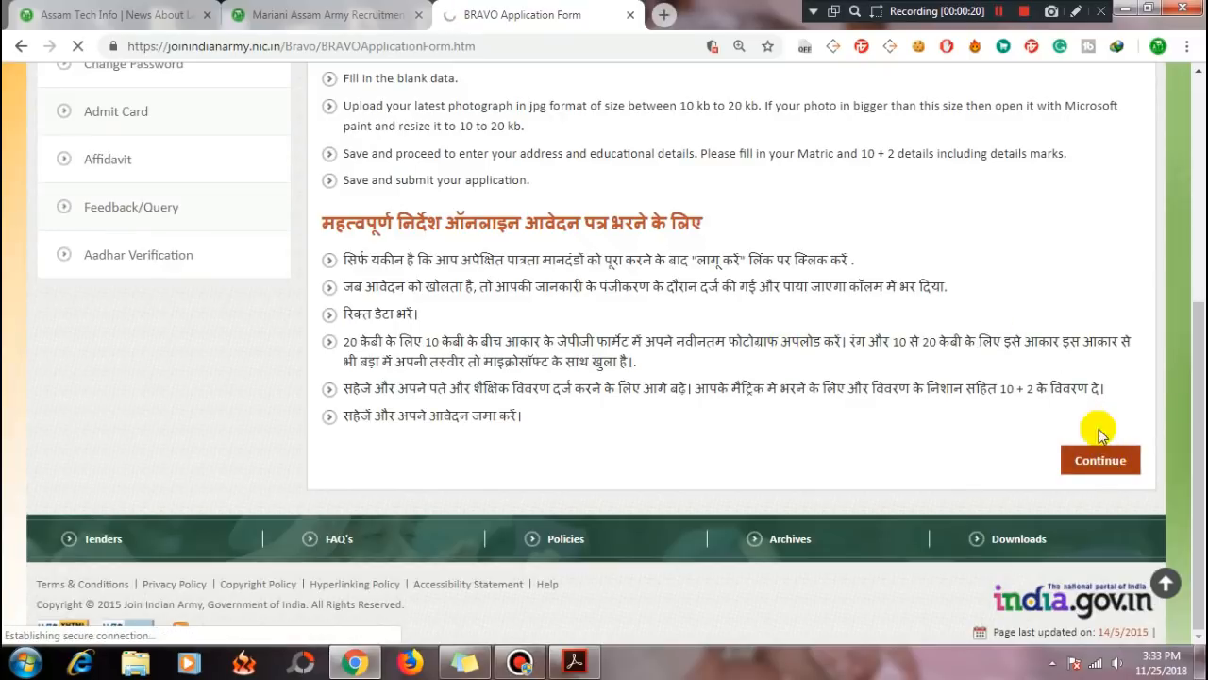
pyautogui.click(1001, 13)
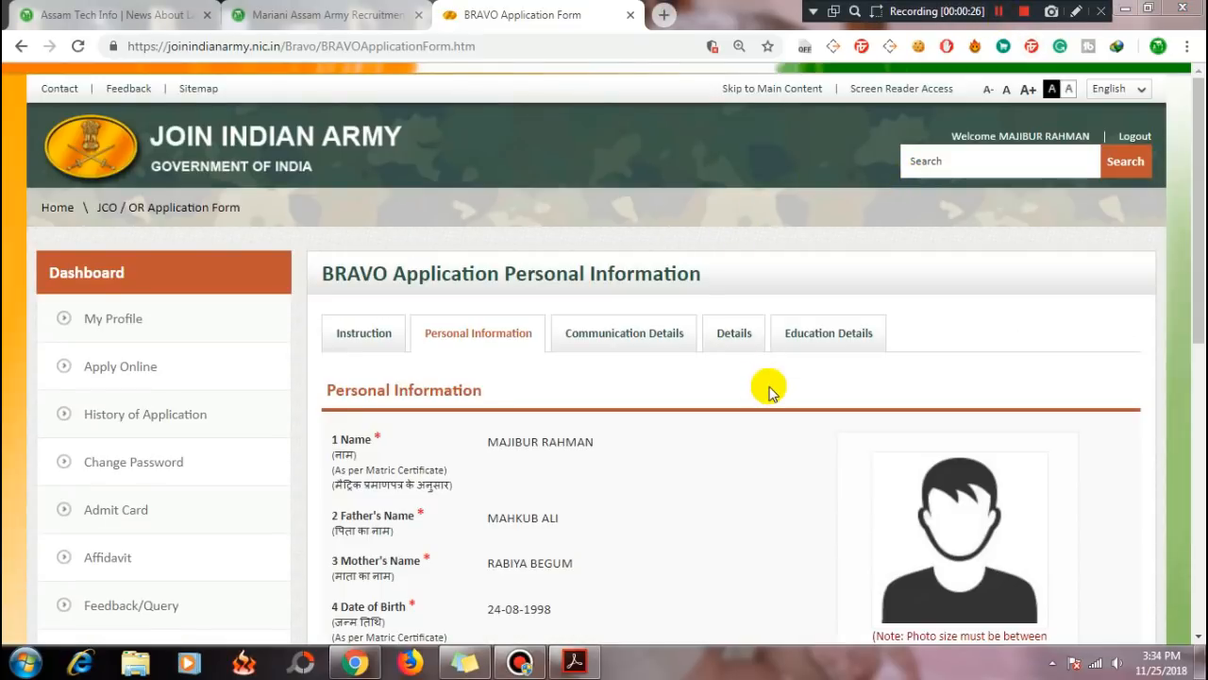
# - Set the candidate's religion to Islam in the personal information form
pyautogui.scroll(-2, 747, 391)
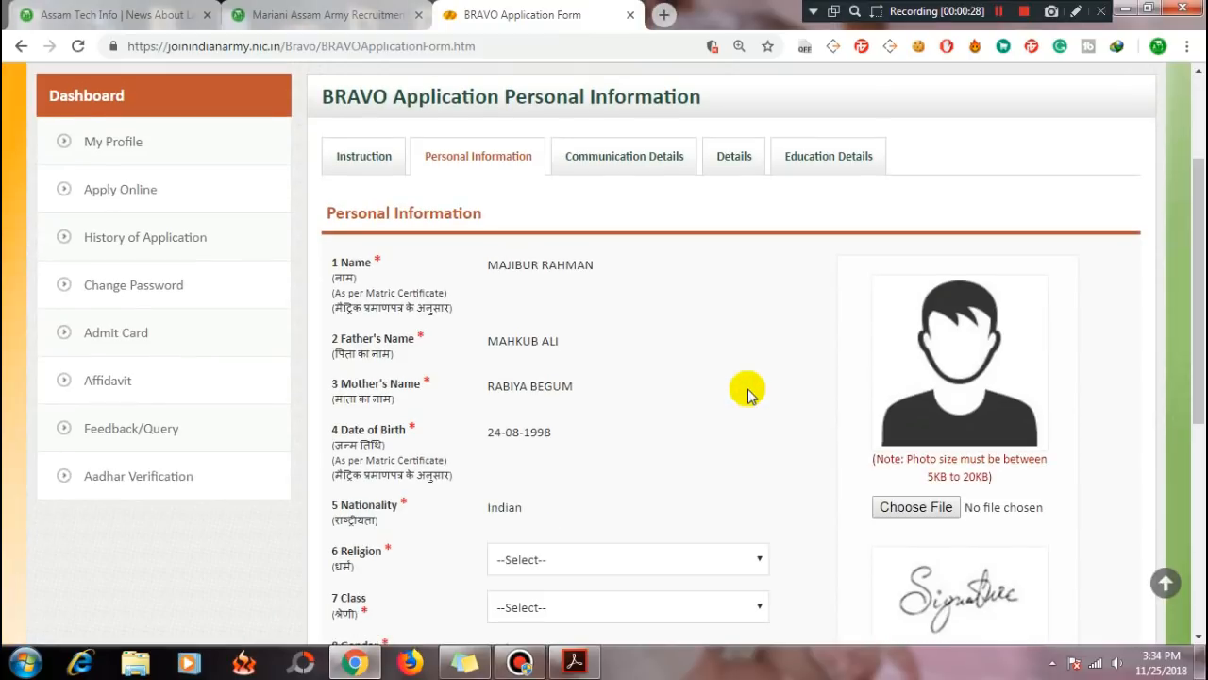
pyautogui.scroll(-2, 578, 345)
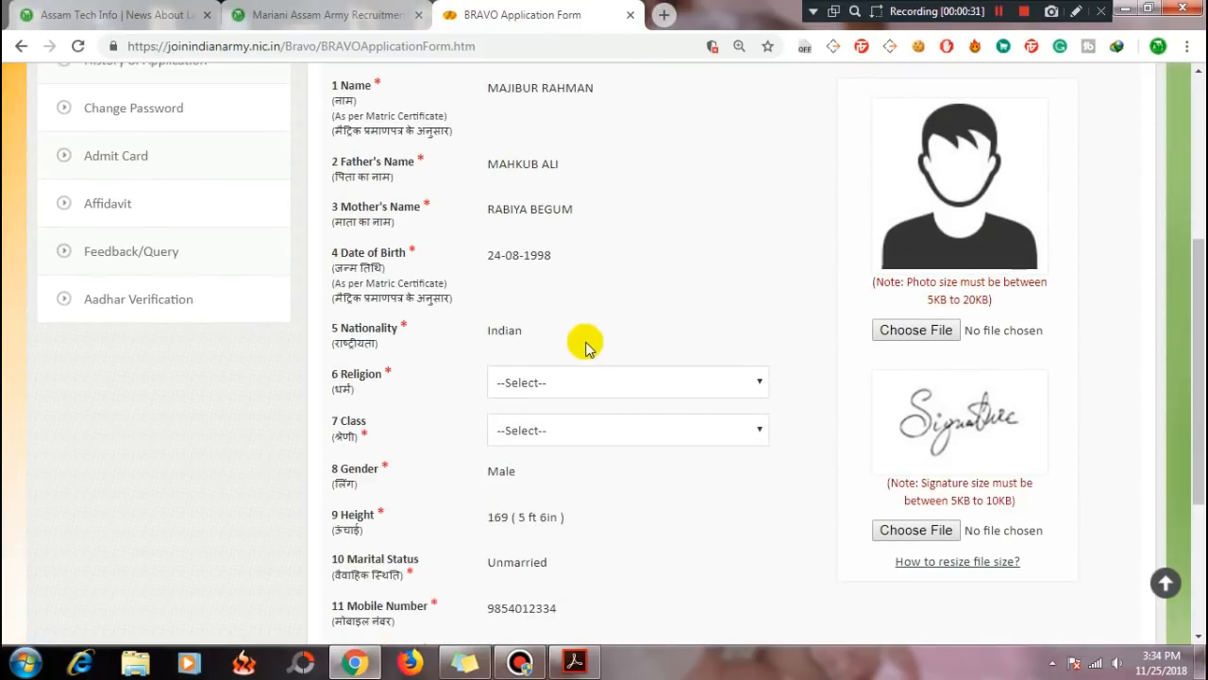
pyautogui.click(584, 386)
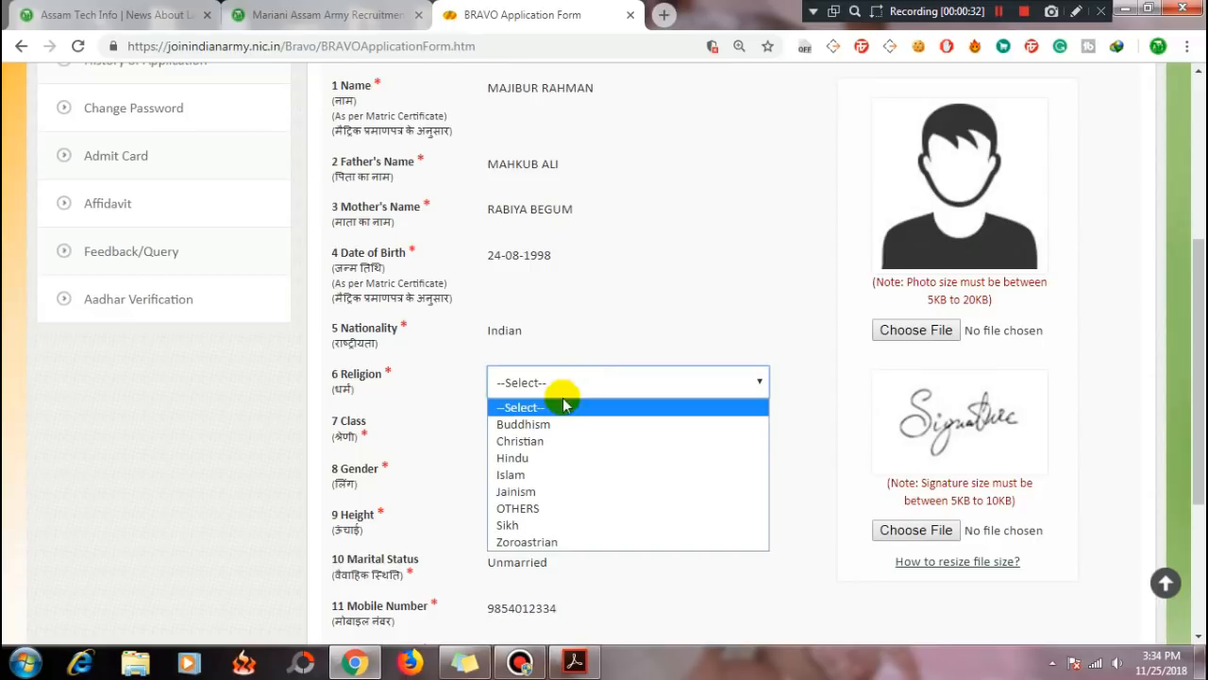
pyautogui.click(516, 477)
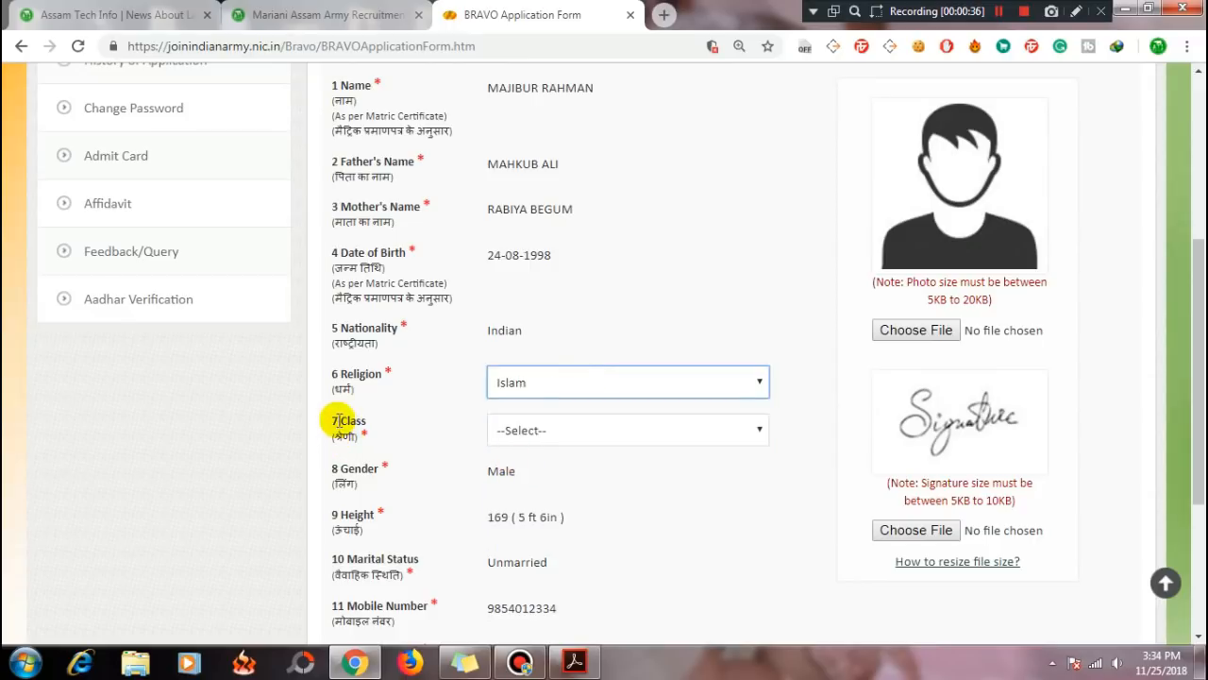
# - Set the candidate's class to MUSLIMS in the personal information form
pyautogui.moveTo(342, 418); pyautogui.dragTo(436, 422)
pyautogui.click(435, 422)
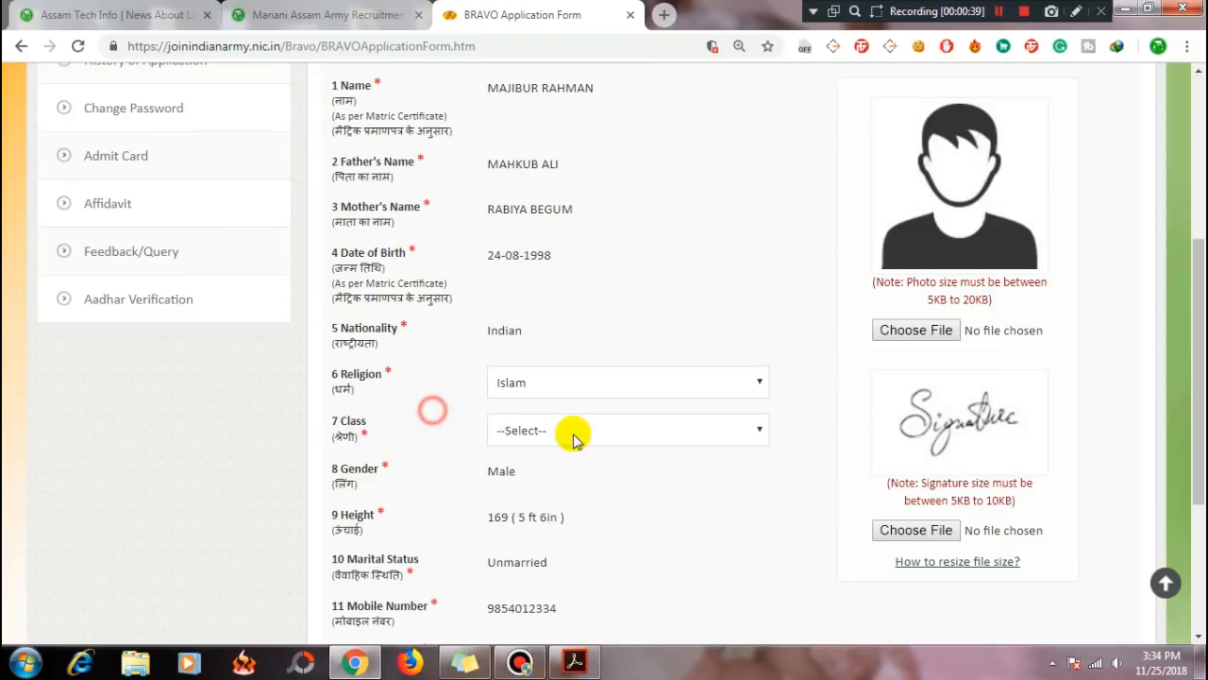
pyautogui.click(596, 434)
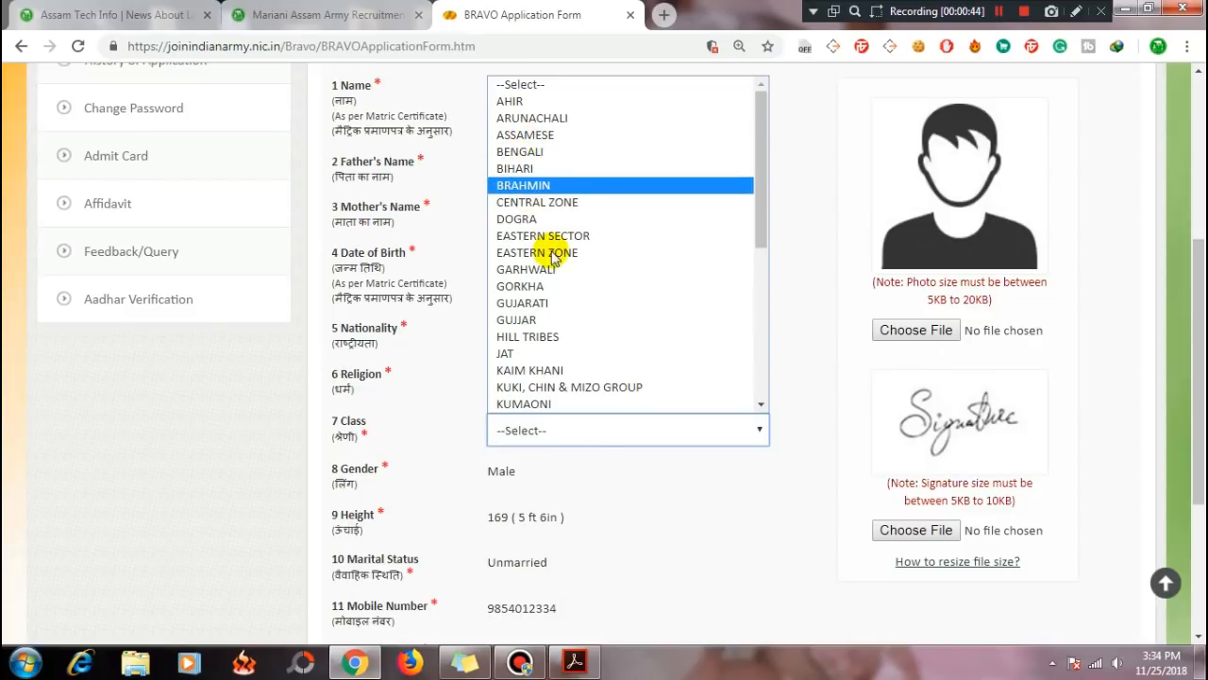
pyautogui.moveTo(762, 186); pyautogui.dragTo(664, 280)
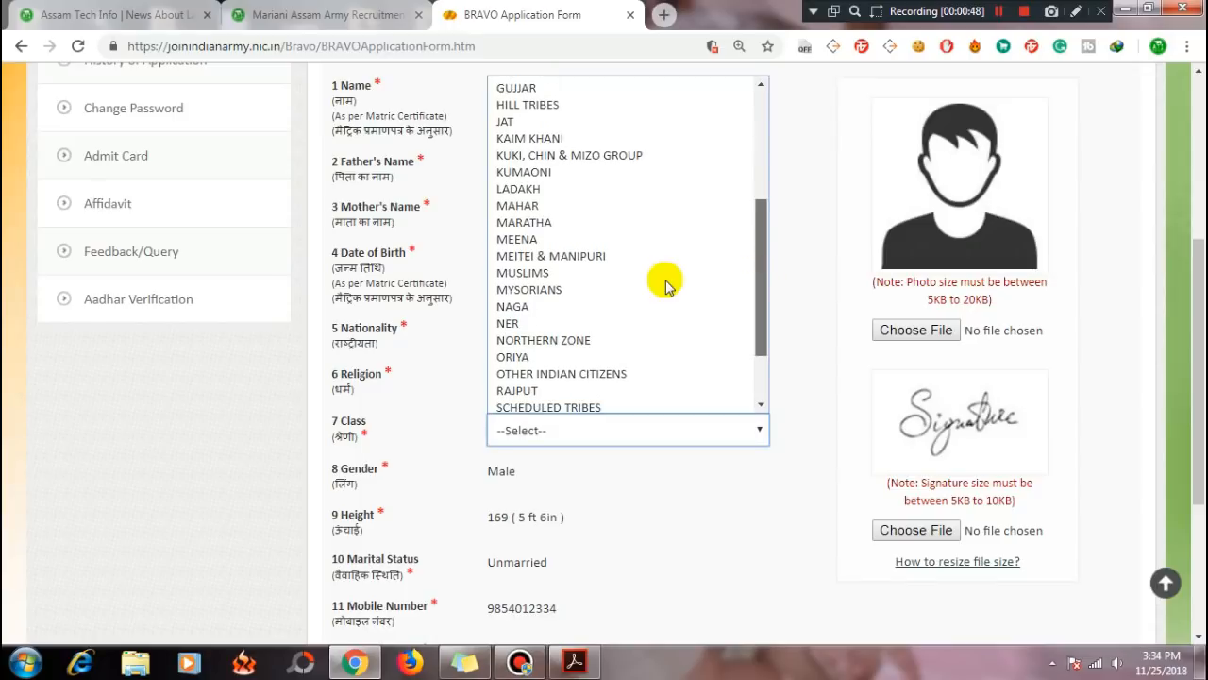
pyautogui.click(535, 272)
pyautogui.click(686, 534)
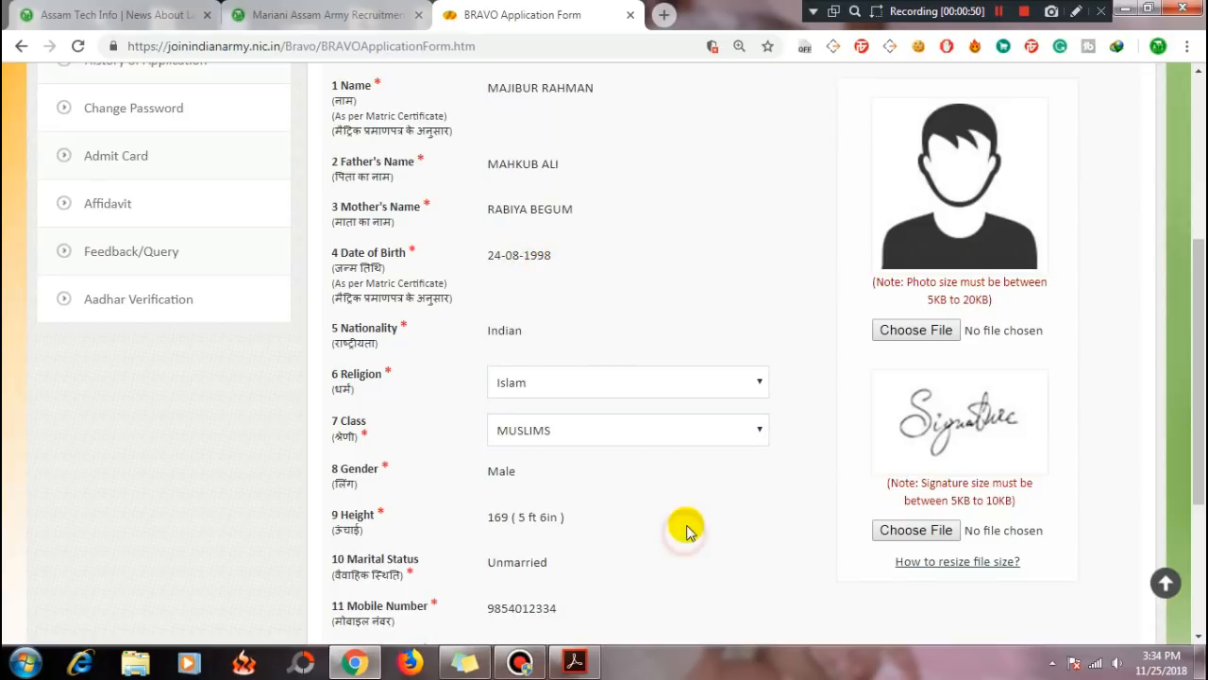
# - Review the candidate's personal information together with the photo and signature upload section
pyautogui.scroll(-1, 686, 523)
pyautogui.scroll(-1, 507, 464)
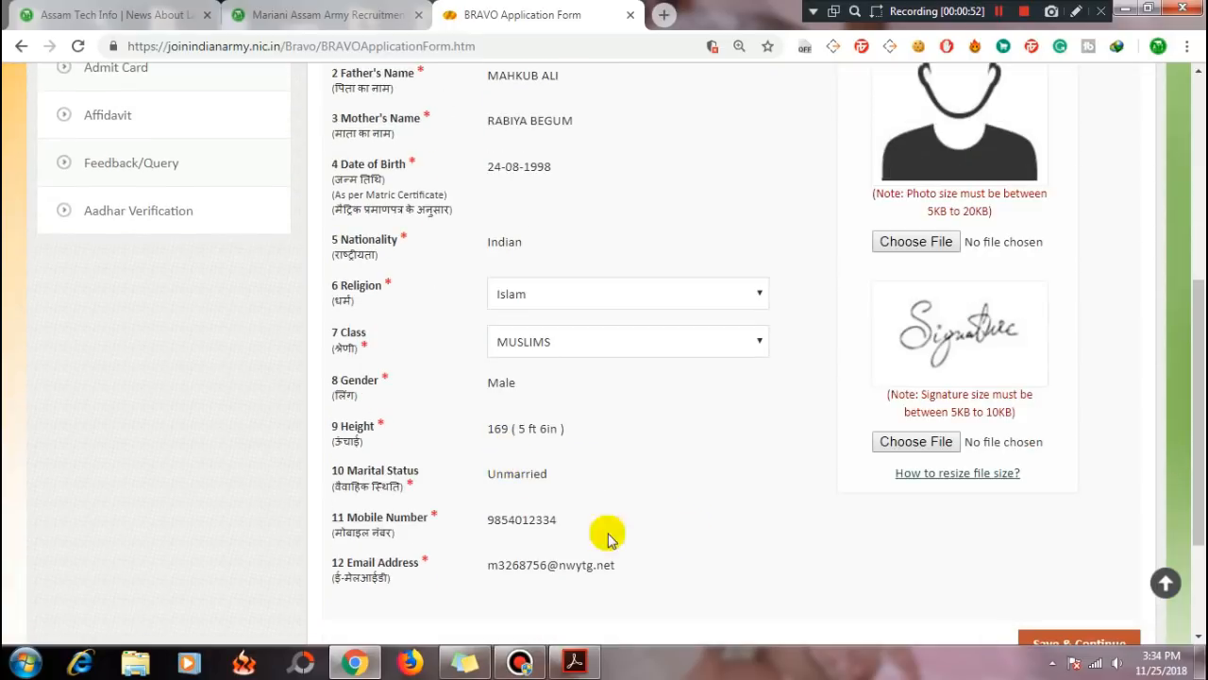
pyautogui.scroll(3, 692, 538)
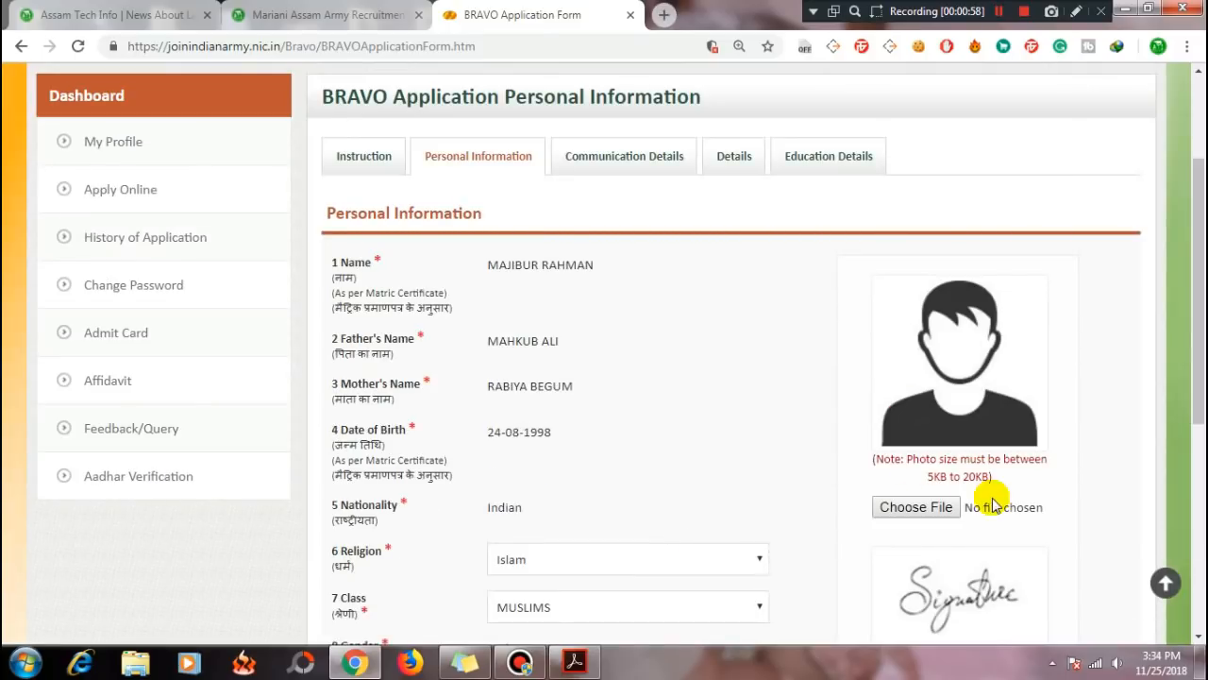
pyautogui.scroll(-3, 993, 500)
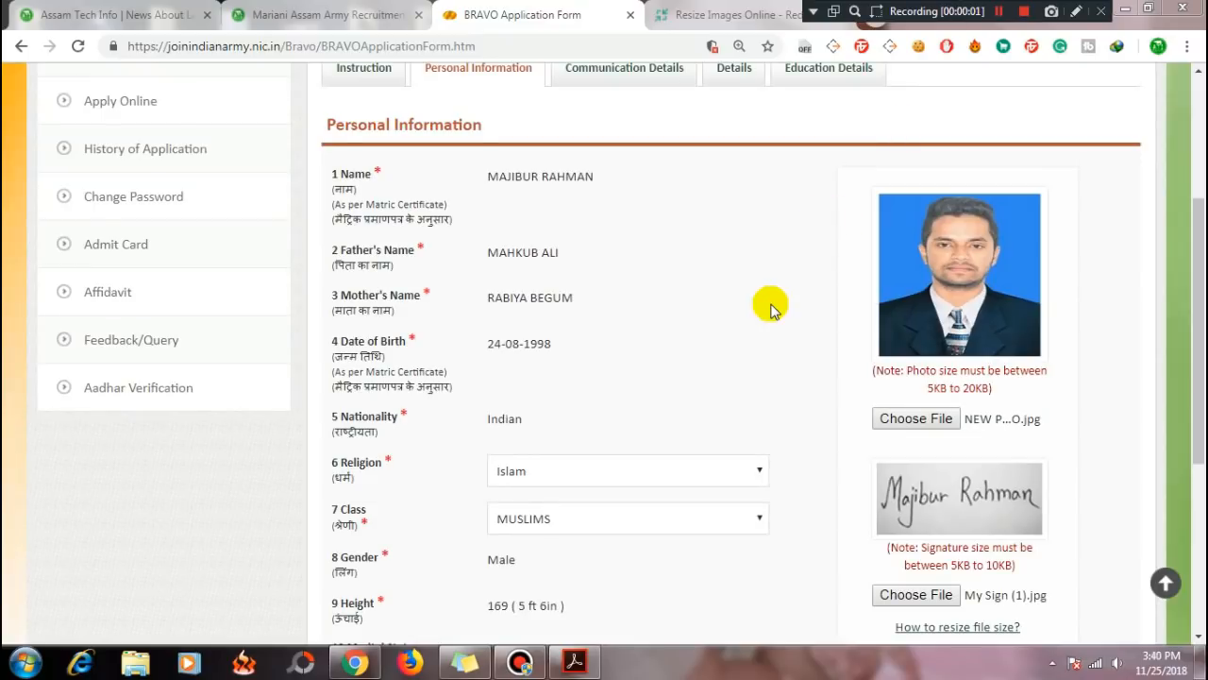
pyautogui.scroll(-1, 766, 321)
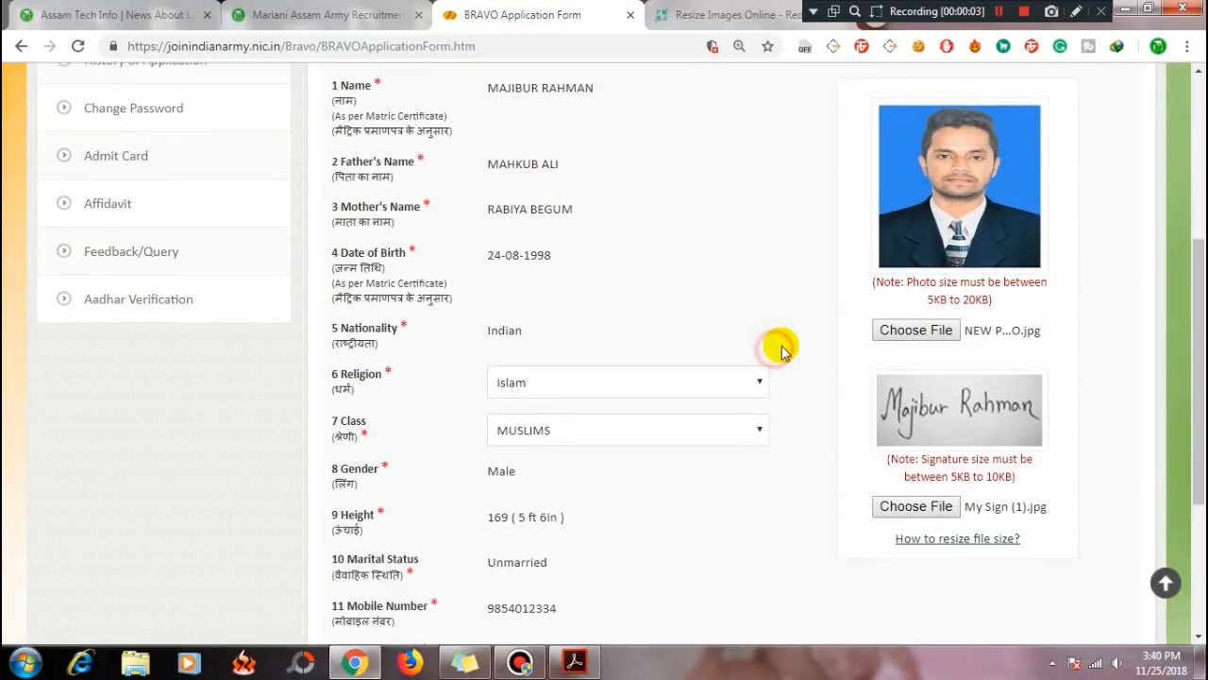
pyautogui.scroll(-2, 831, 404)
pyautogui.scroll(-1, 832, 404)
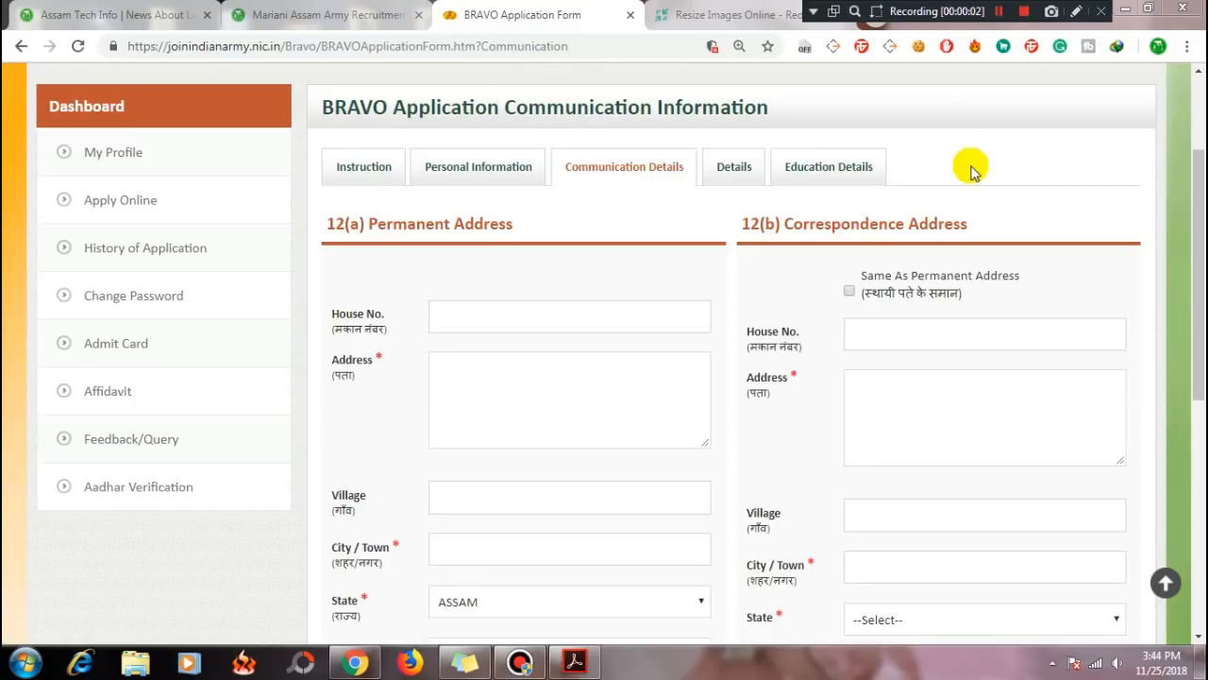
# - Examine the permanent and correspondence address sections of the communication details, including their house number fields
pyautogui.moveTo(506, 104); pyautogui.dragTo(836, 116)
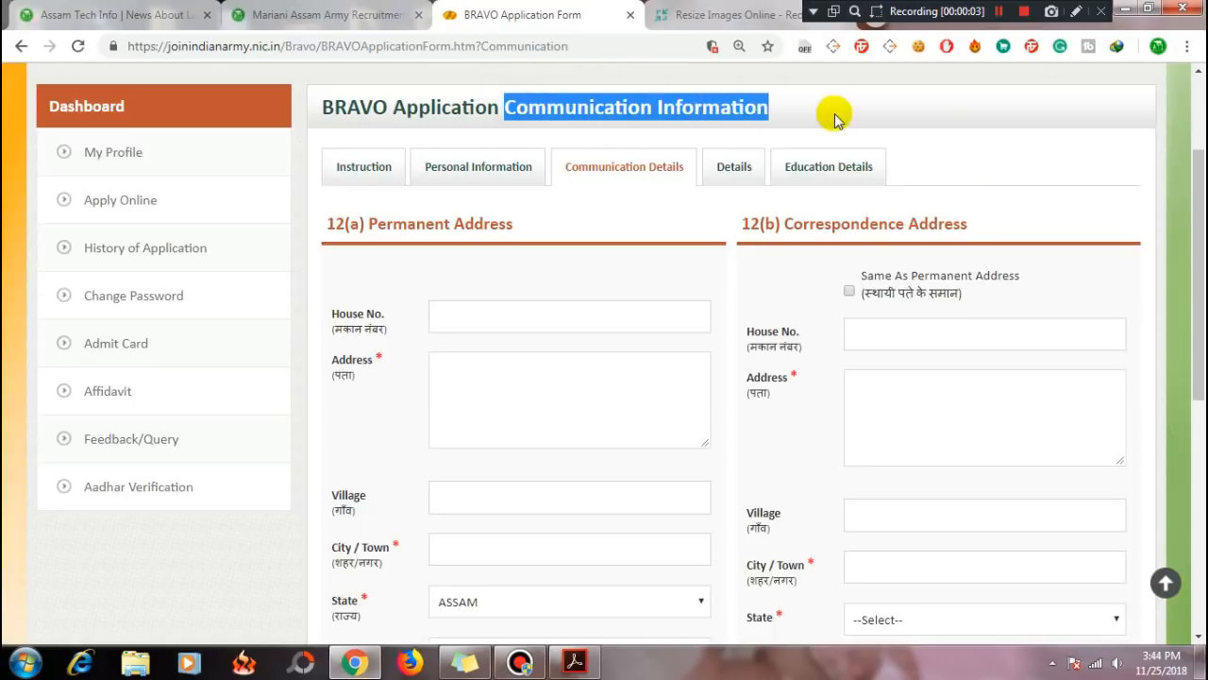
pyautogui.click(835, 118)
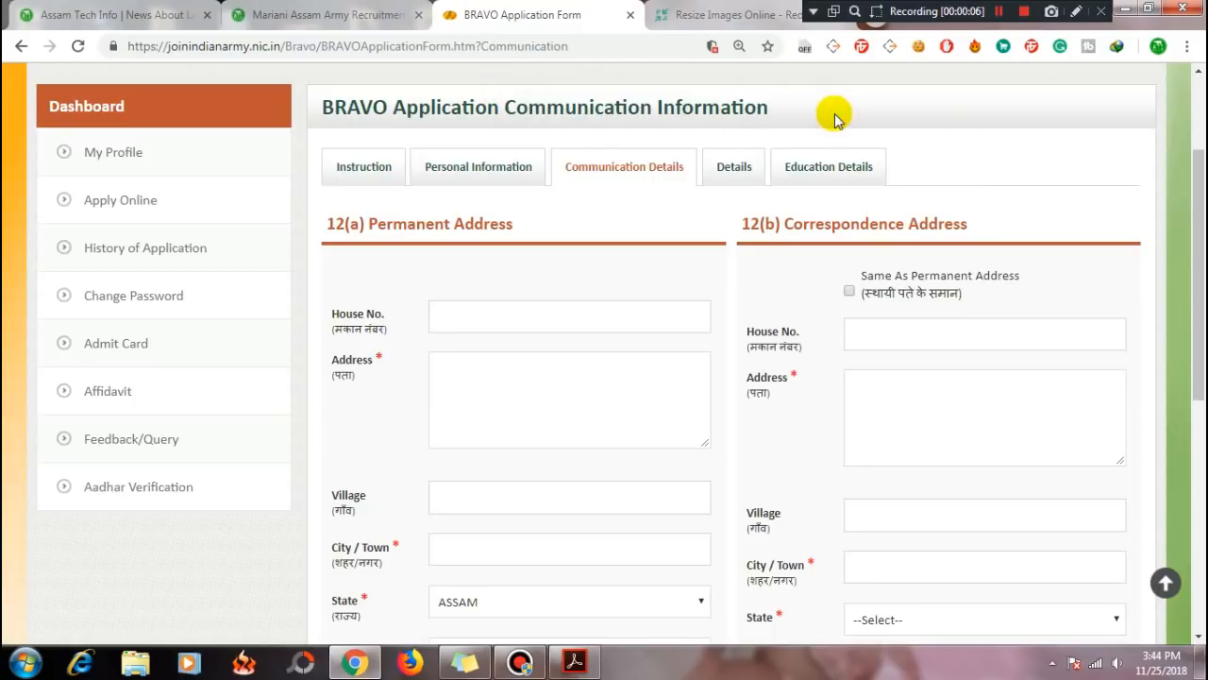
pyautogui.moveTo(392, 224); pyautogui.dragTo(469, 230)
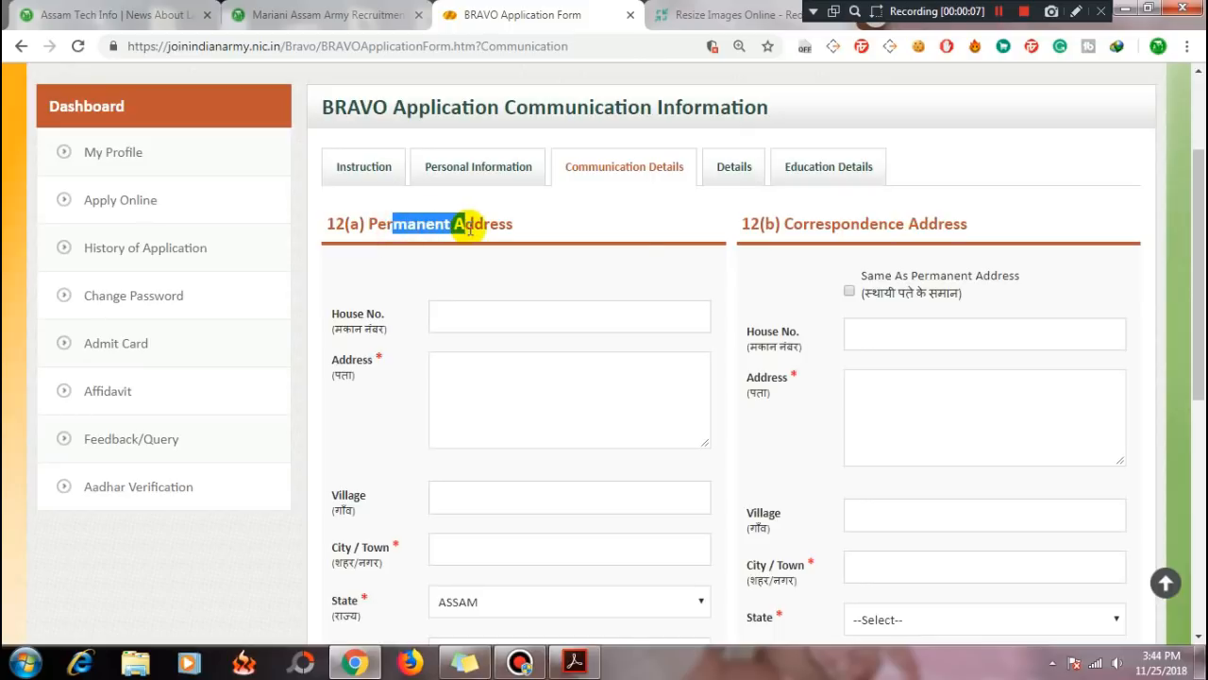
pyautogui.moveTo(798, 227); pyautogui.dragTo(930, 226)
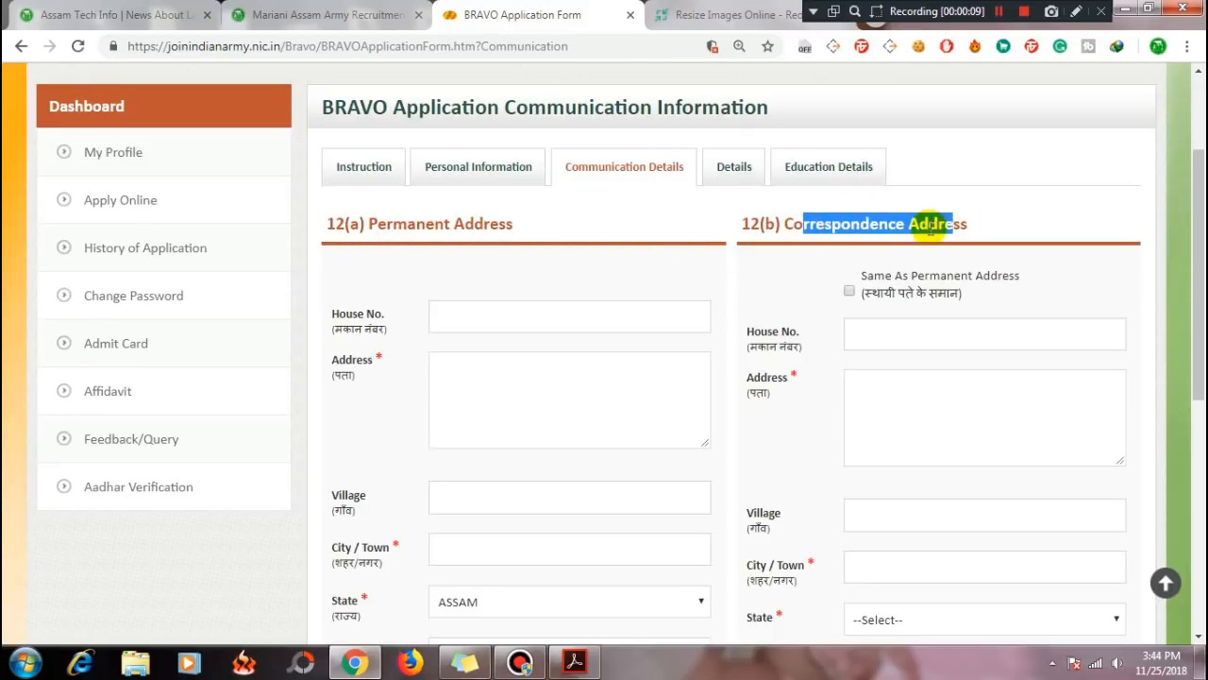
pyautogui.click(530, 313)
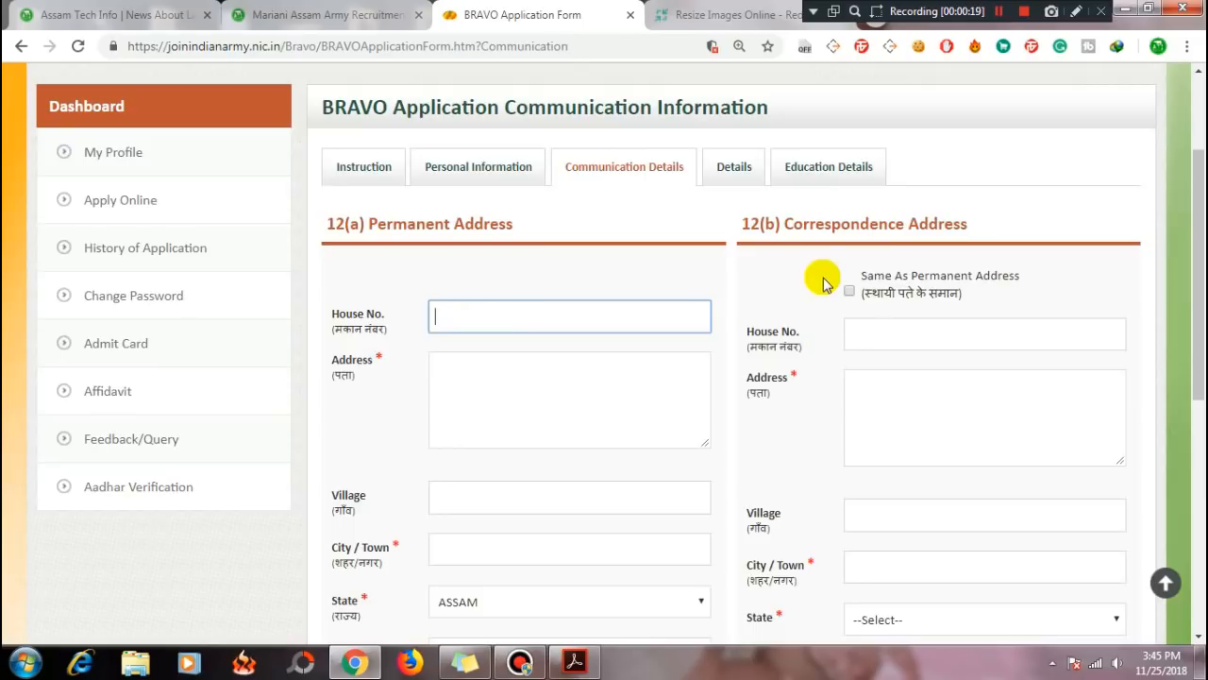
pyautogui.click(897, 340)
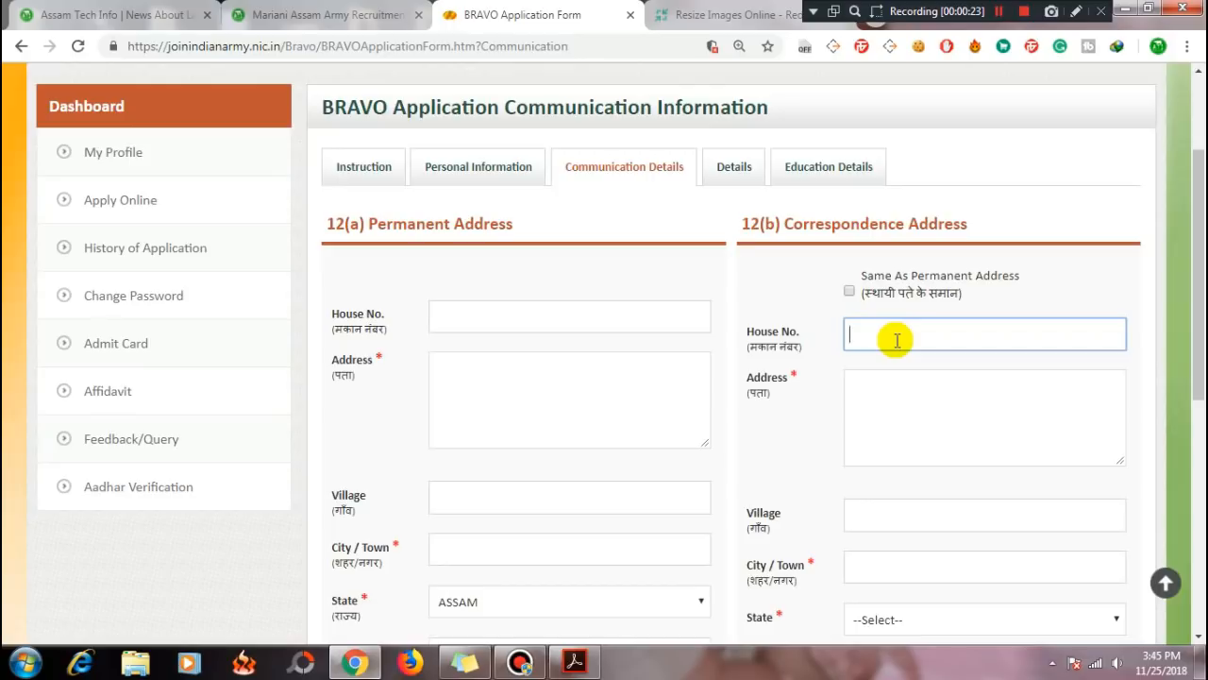
# - Save the communication details with both addresses, and save the Details section with Non Dispensation Category, no sport, no NCC and no special category
pyautogui.click(711, 386)
pyautogui.scroll(-1, 714, 394)
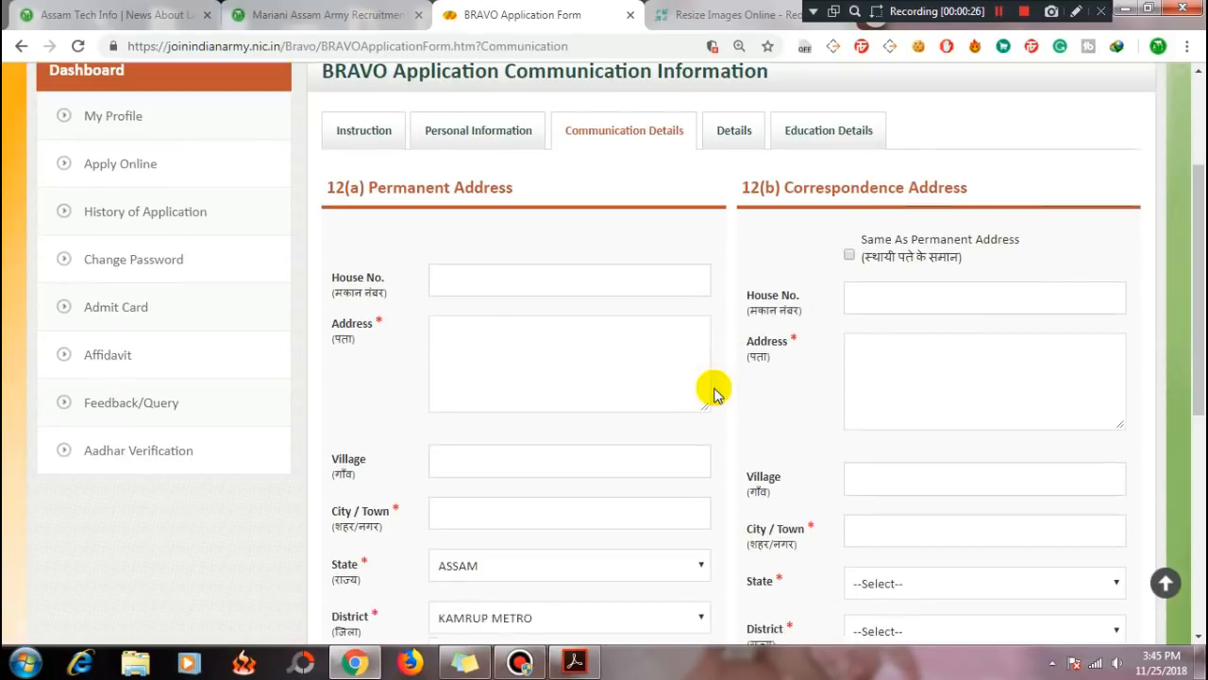
pyautogui.scroll(-3, 715, 394)
pyautogui.scroll(-1, 714, 394)
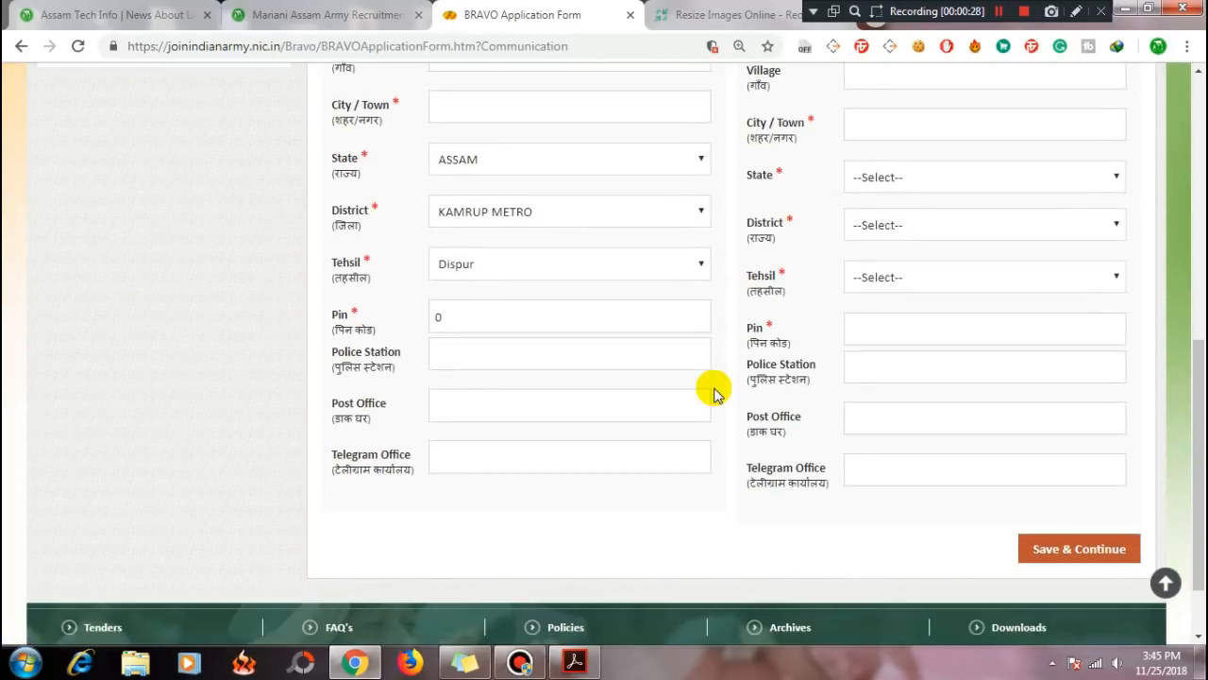
pyautogui.scroll(2, 715, 394)
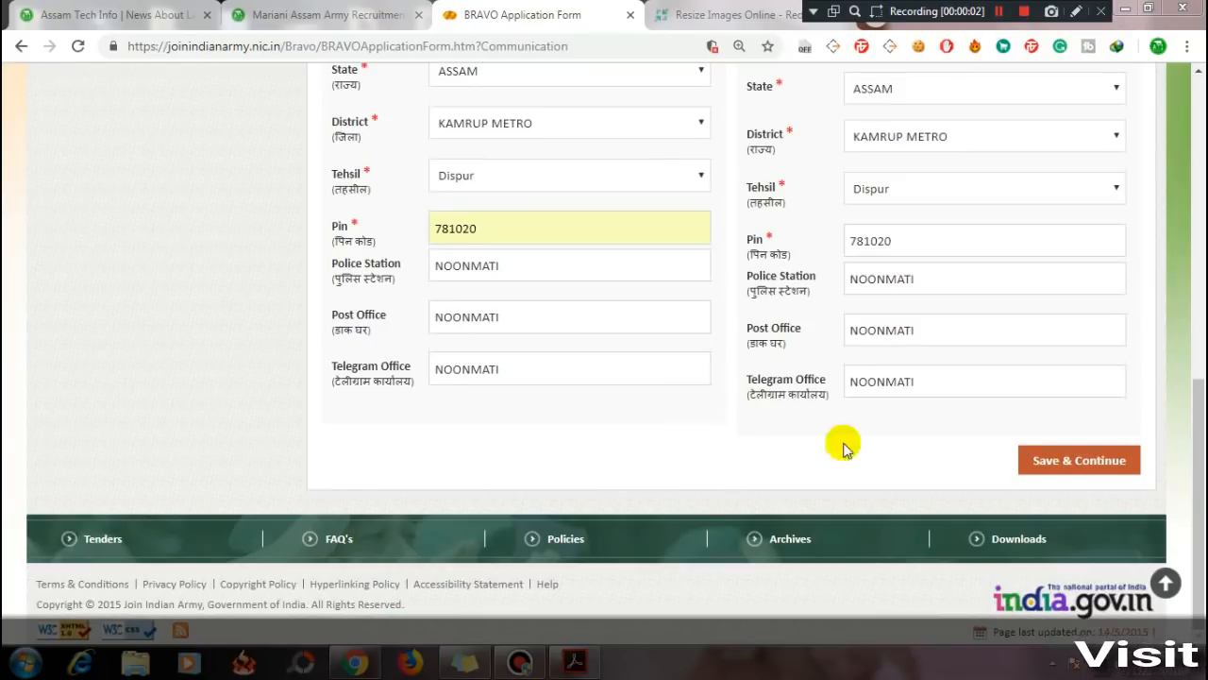
pyautogui.click(1070, 460)
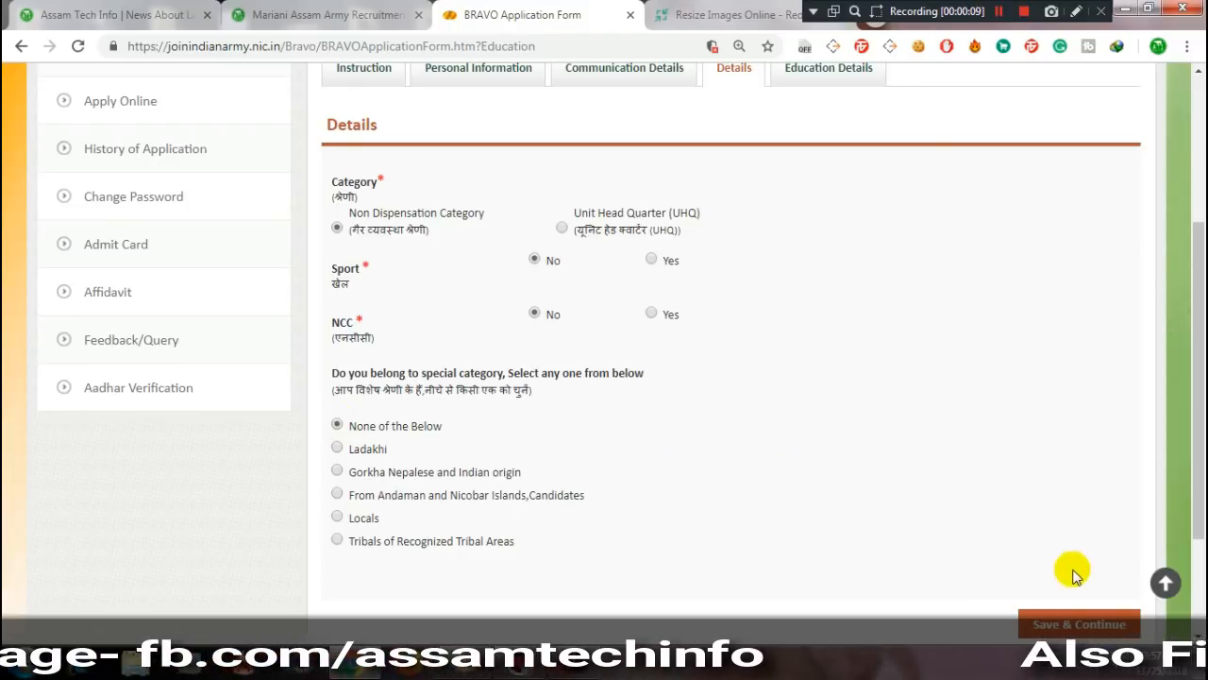
pyautogui.click(1062, 628)
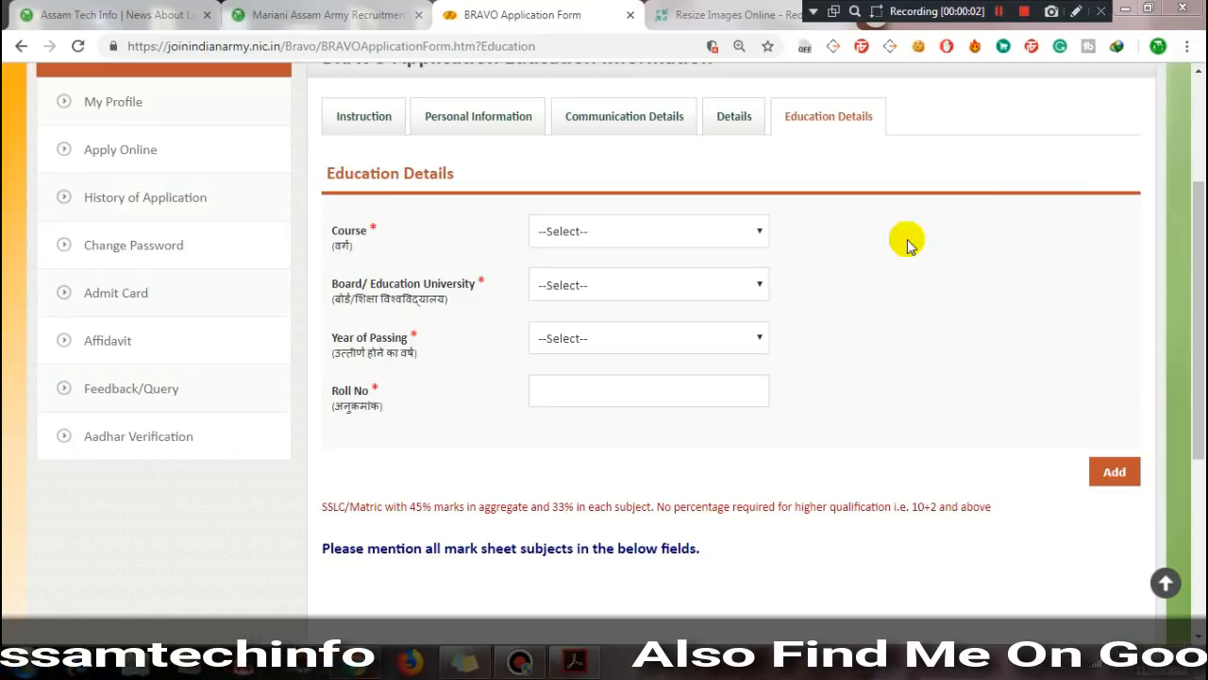
# - Set the education course to GRADUATION, the board or university to State University and the year of passing to 2014
pyautogui.click(658, 236)
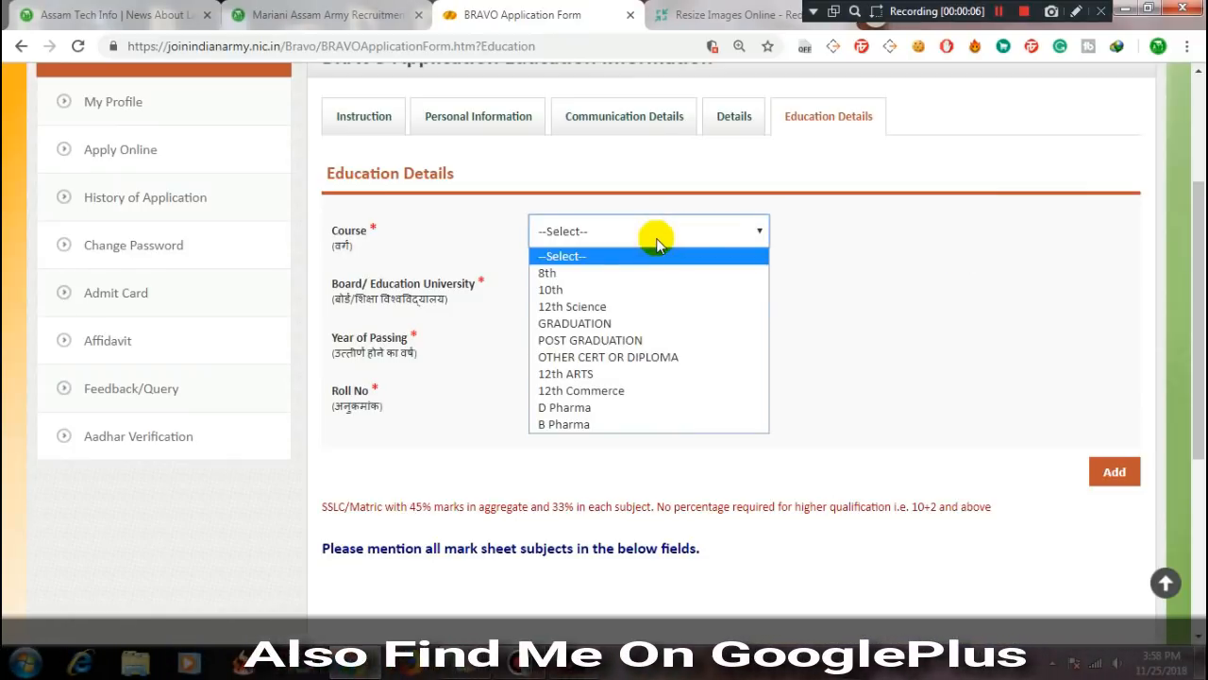
pyautogui.click(571, 325)
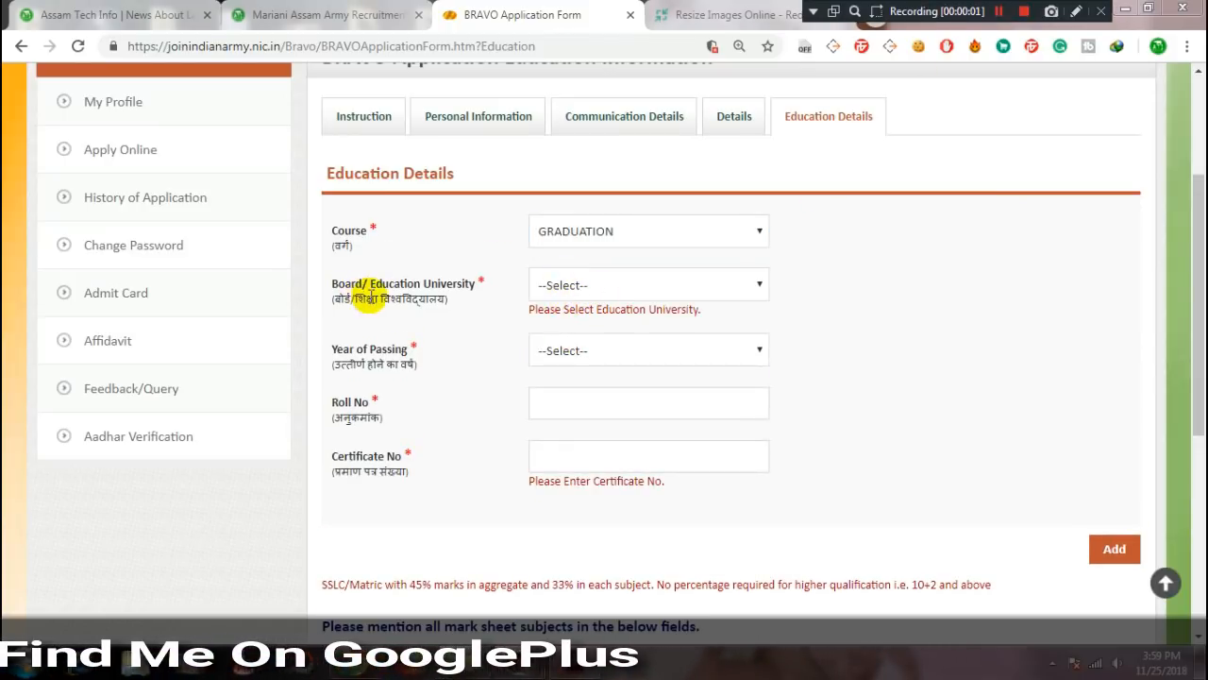
pyautogui.click(723, 286)
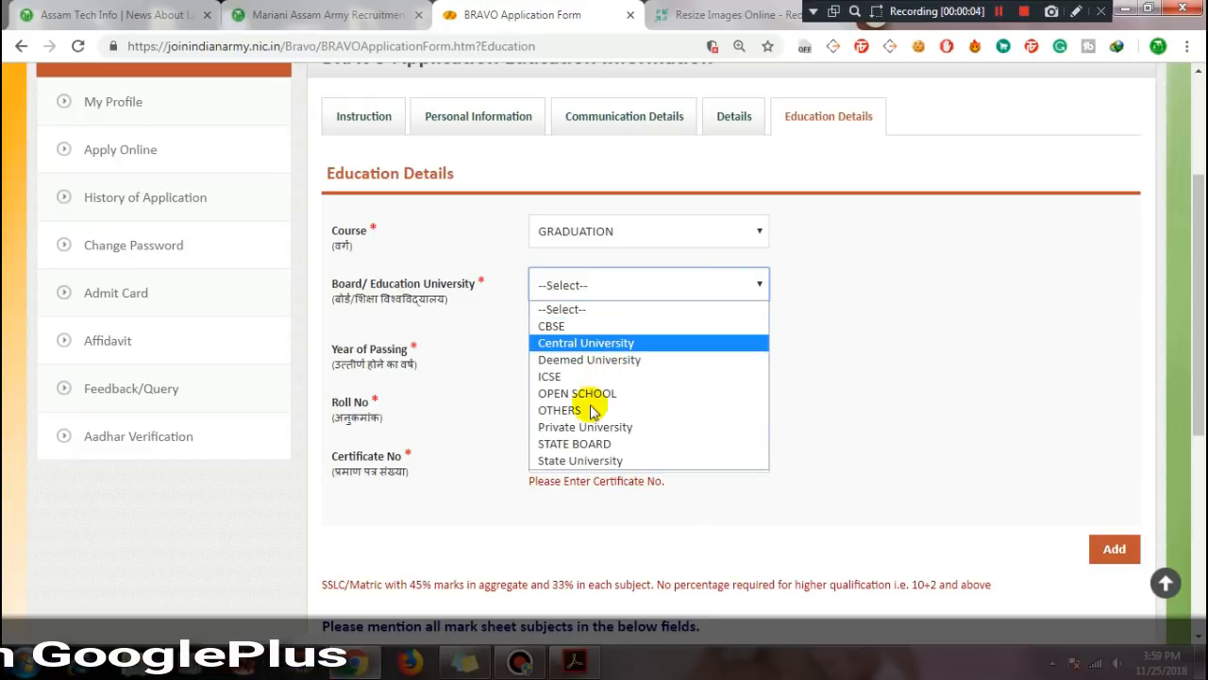
pyautogui.click(591, 460)
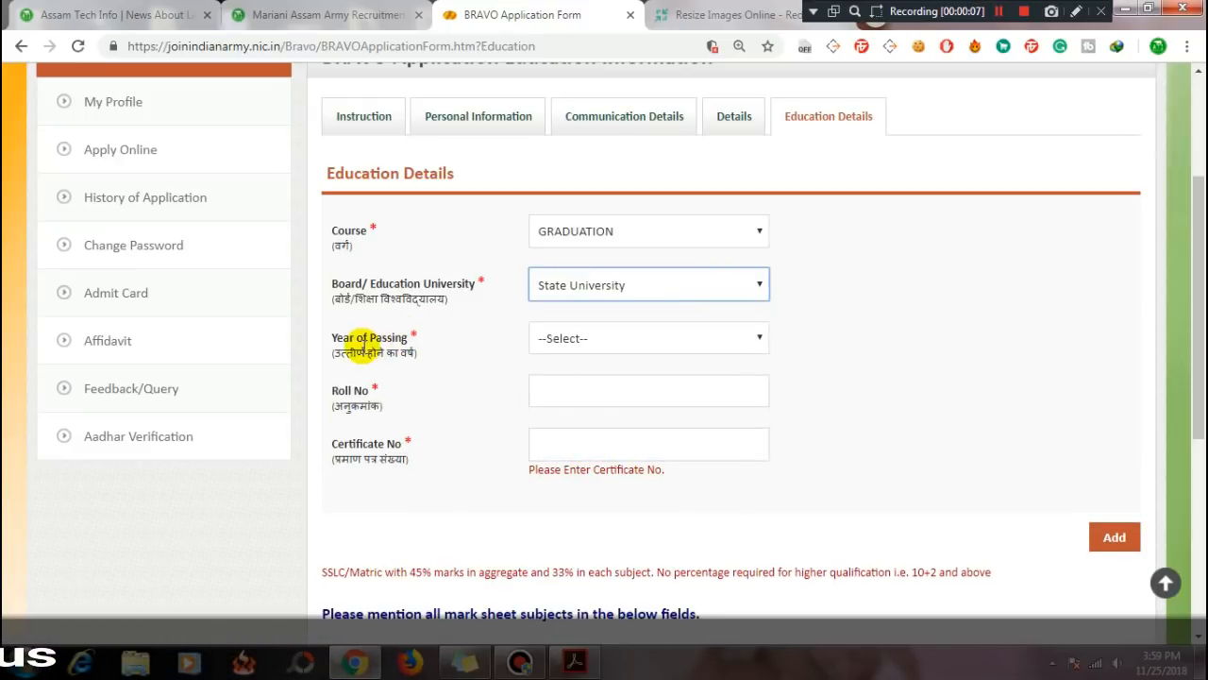
pyautogui.click(580, 339)
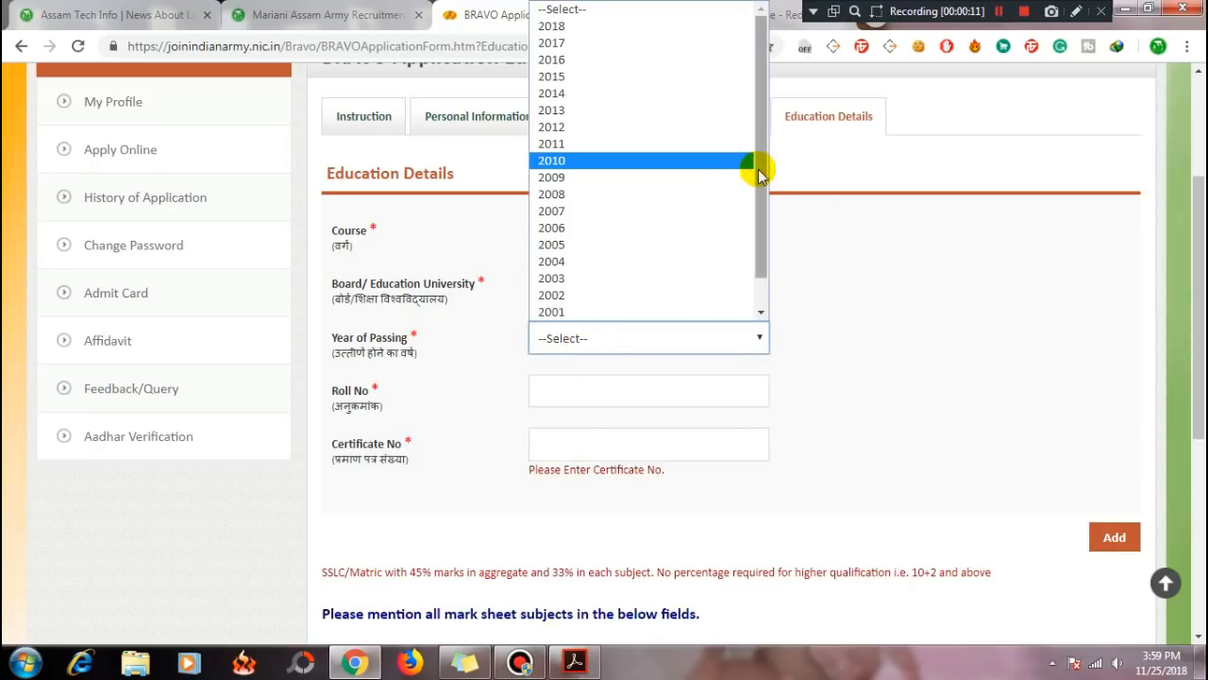
pyautogui.scroll(-1, 661, 142)
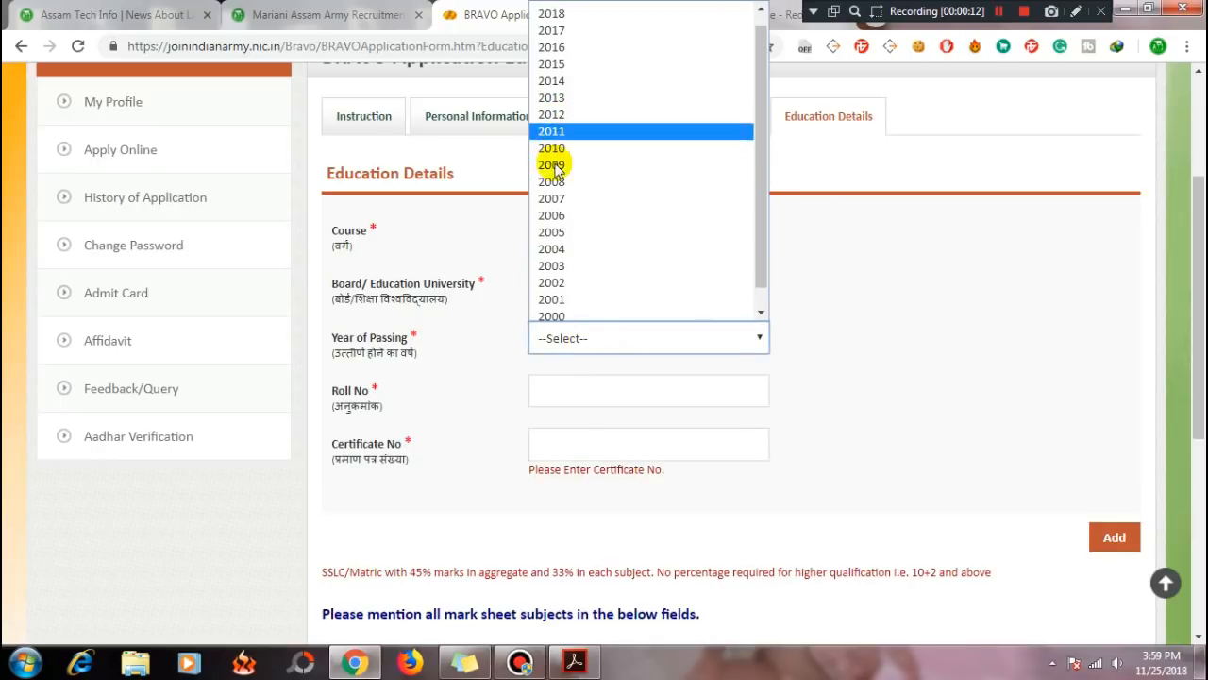
pyautogui.click(552, 81)
# - Enter the candidate's roll number and certificate number, and add the graduation qualification to the education details
pyautogui.click(571, 387)
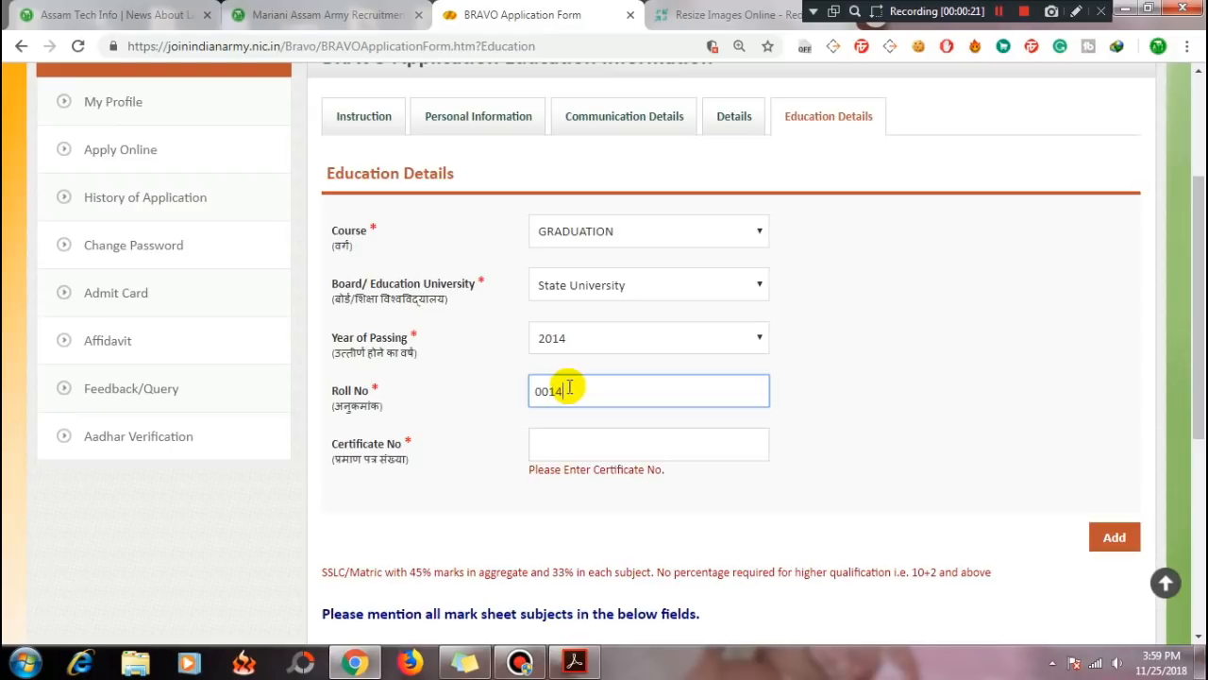
pyautogui.scroll(-2, 568, 389)
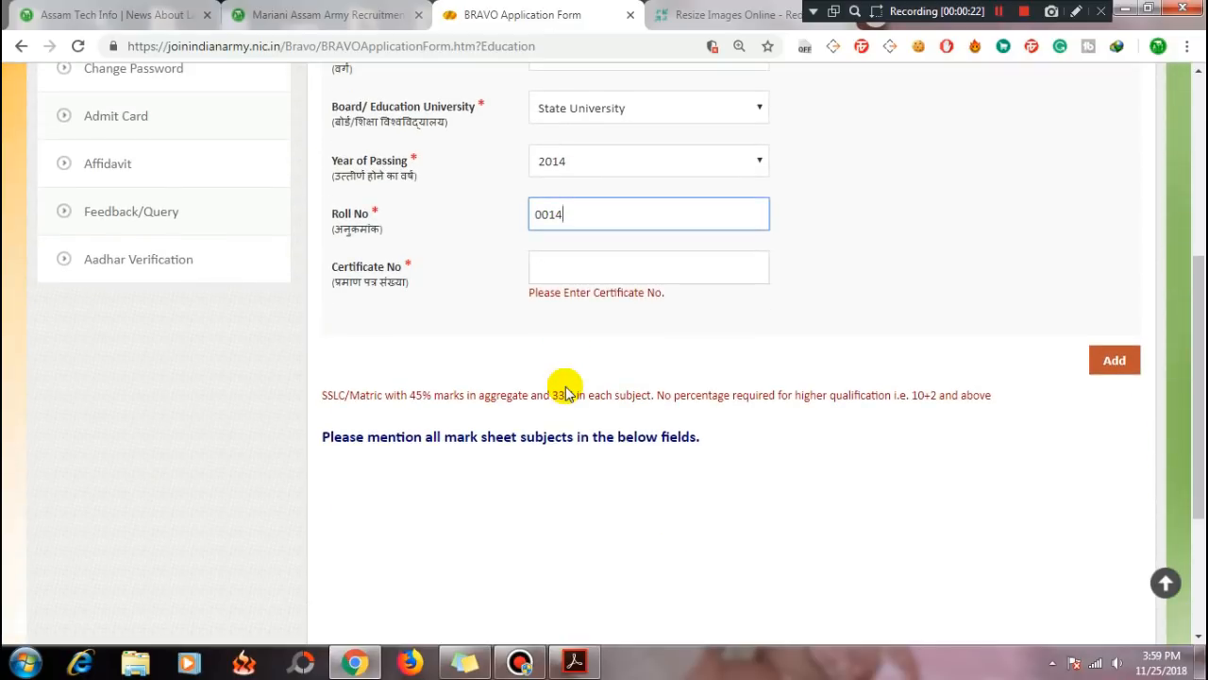
pyautogui.click(551, 258)
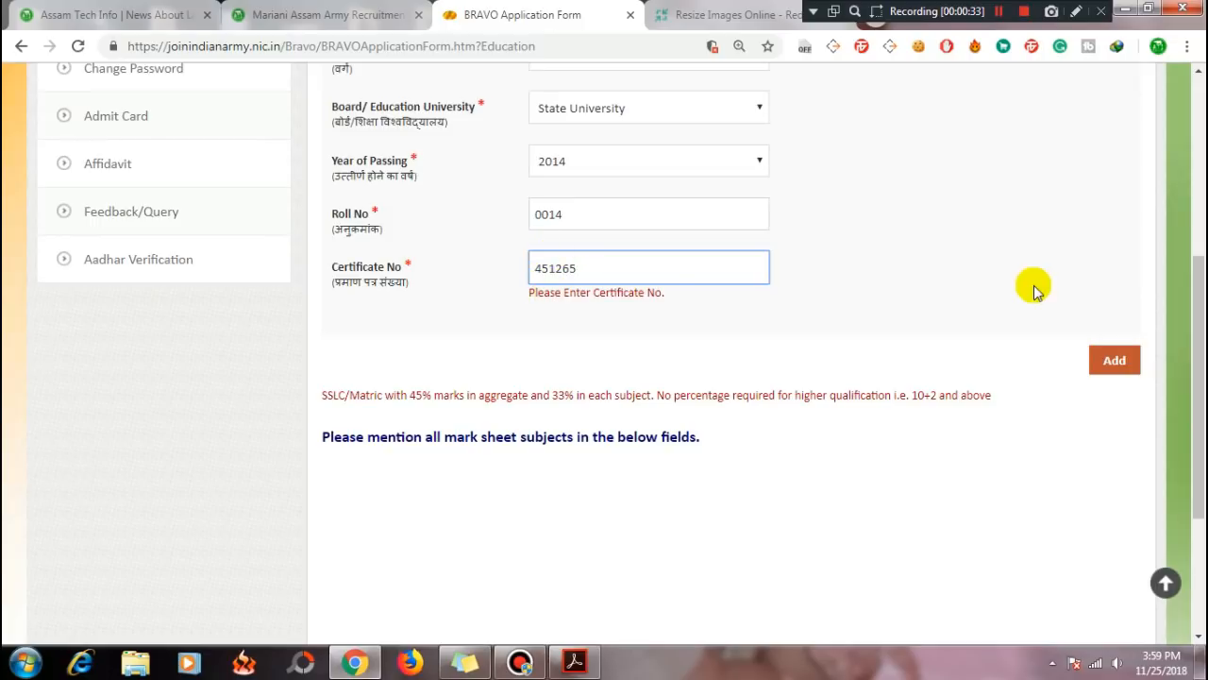
pyautogui.click(1109, 374)
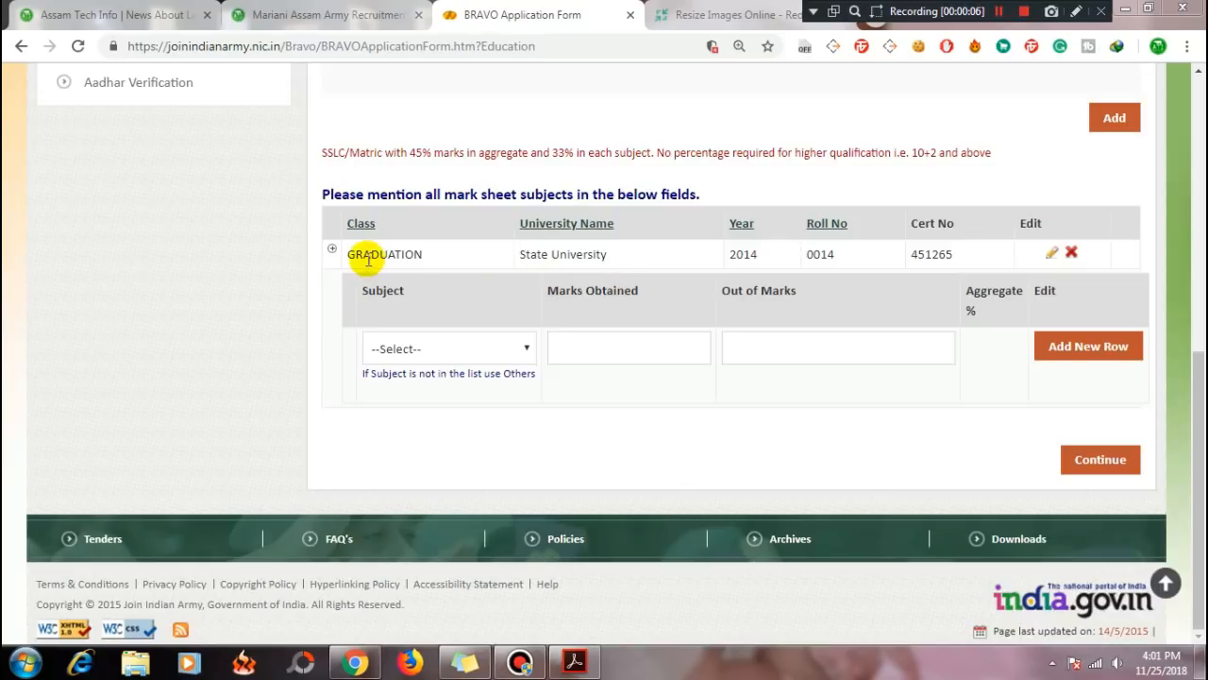
# - Choose Others as the subject in the mark sheet row under the GRADUATION entry
pyautogui.moveTo(337, 251); pyautogui.dragTo(494, 259)
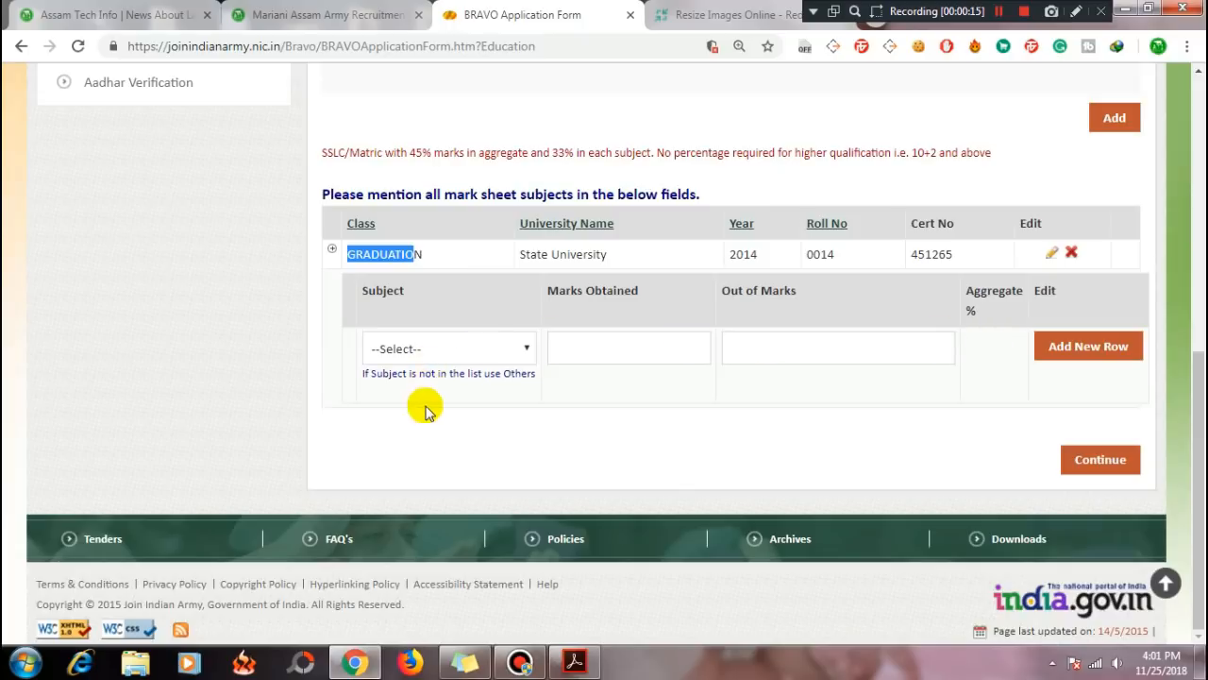
pyautogui.click(510, 357)
pyautogui.click(507, 349)
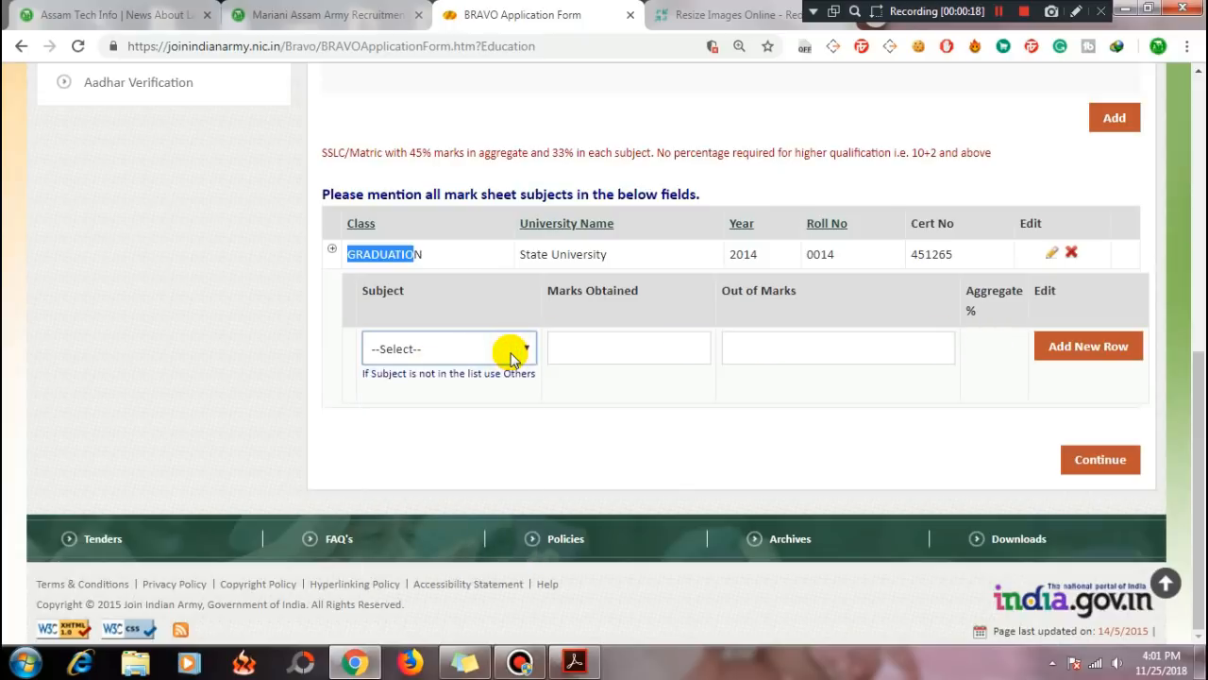
pyautogui.moveTo(500, 377); pyautogui.dragTo(536, 373)
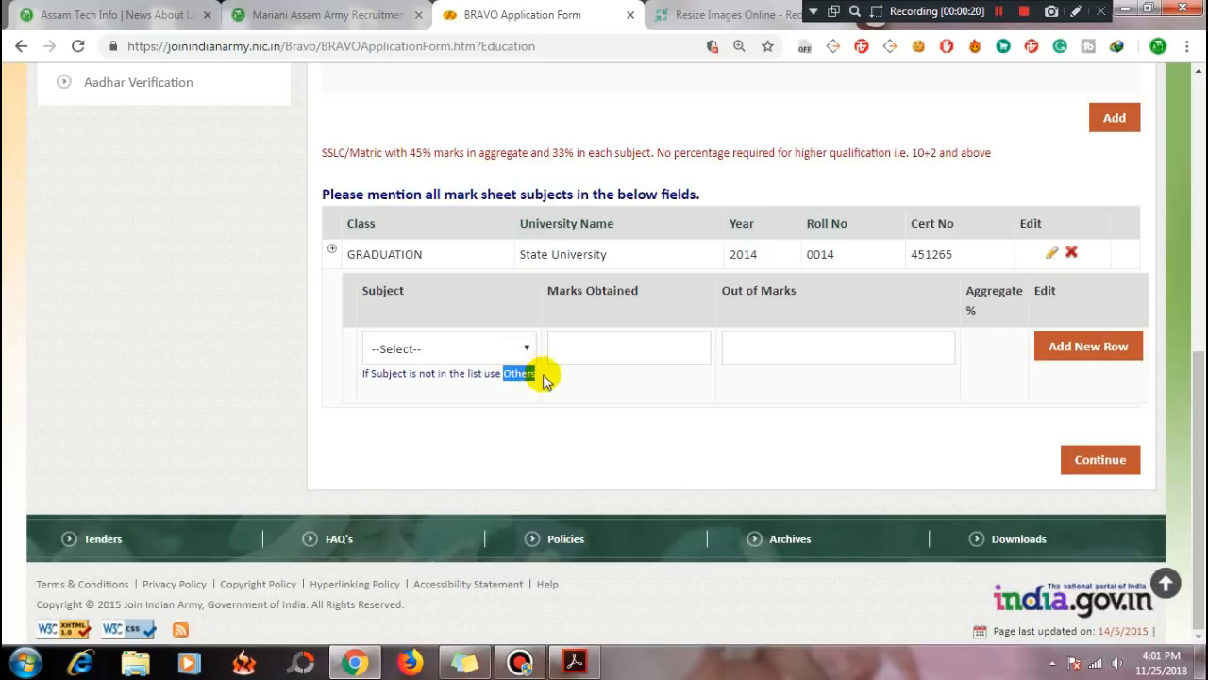
pyautogui.click(569, 380)
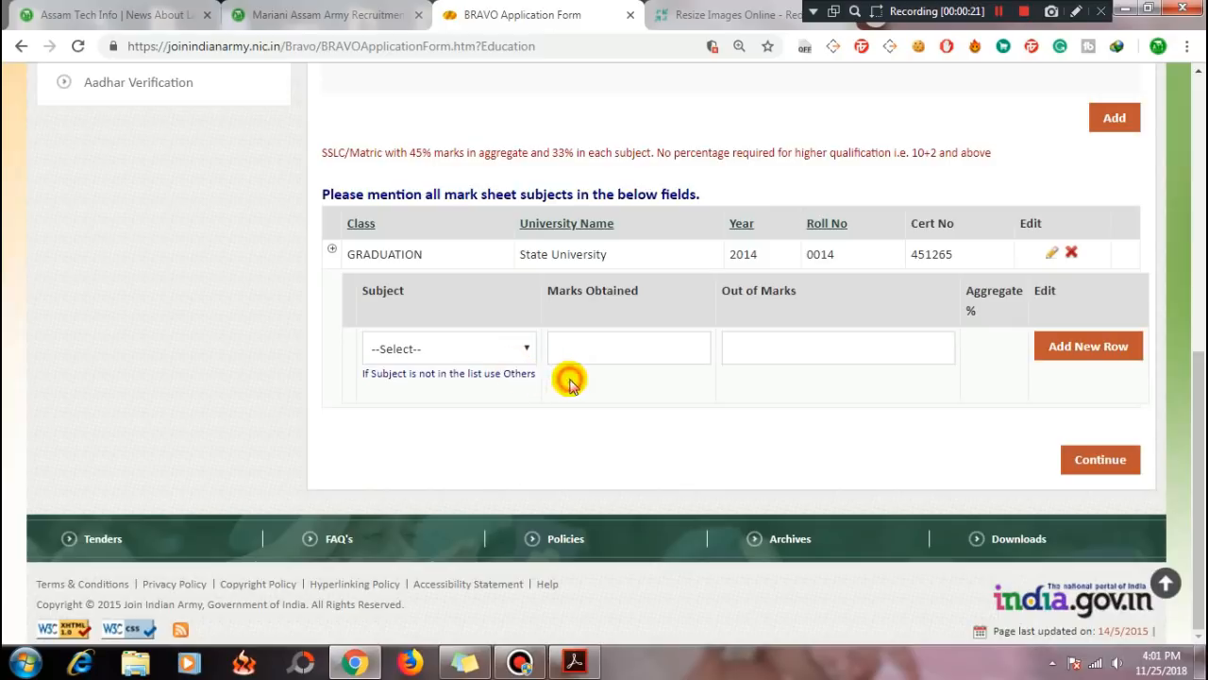
pyautogui.click(516, 351)
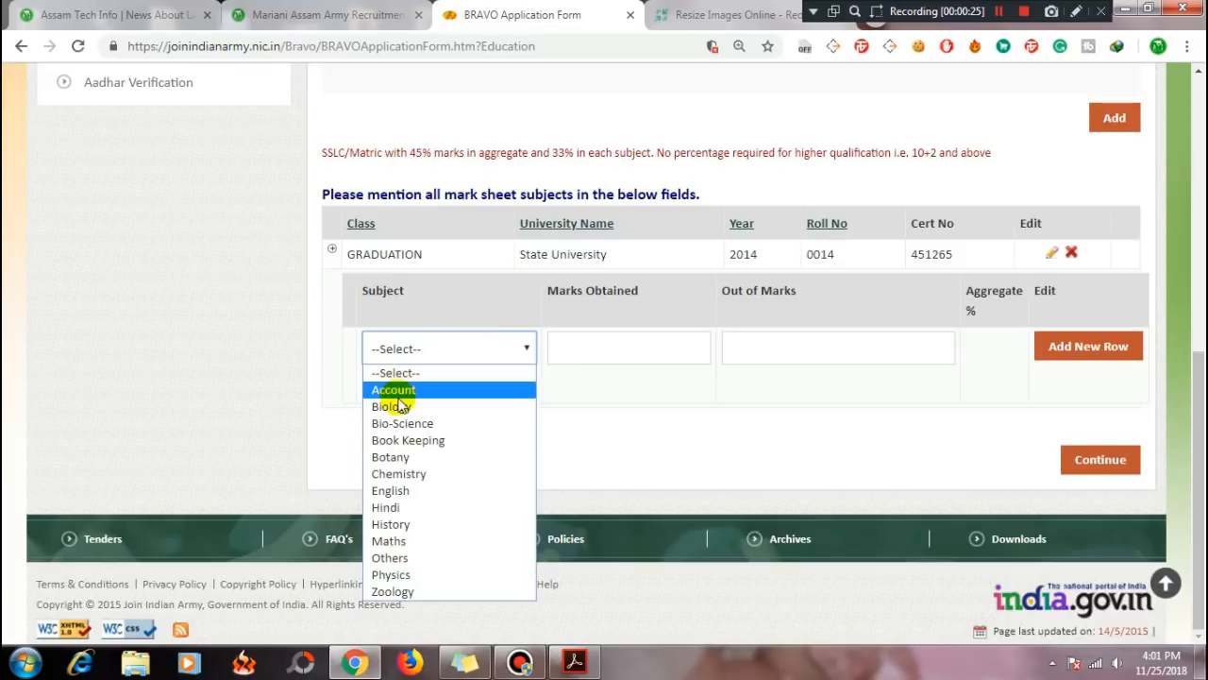
pyautogui.click(396, 558)
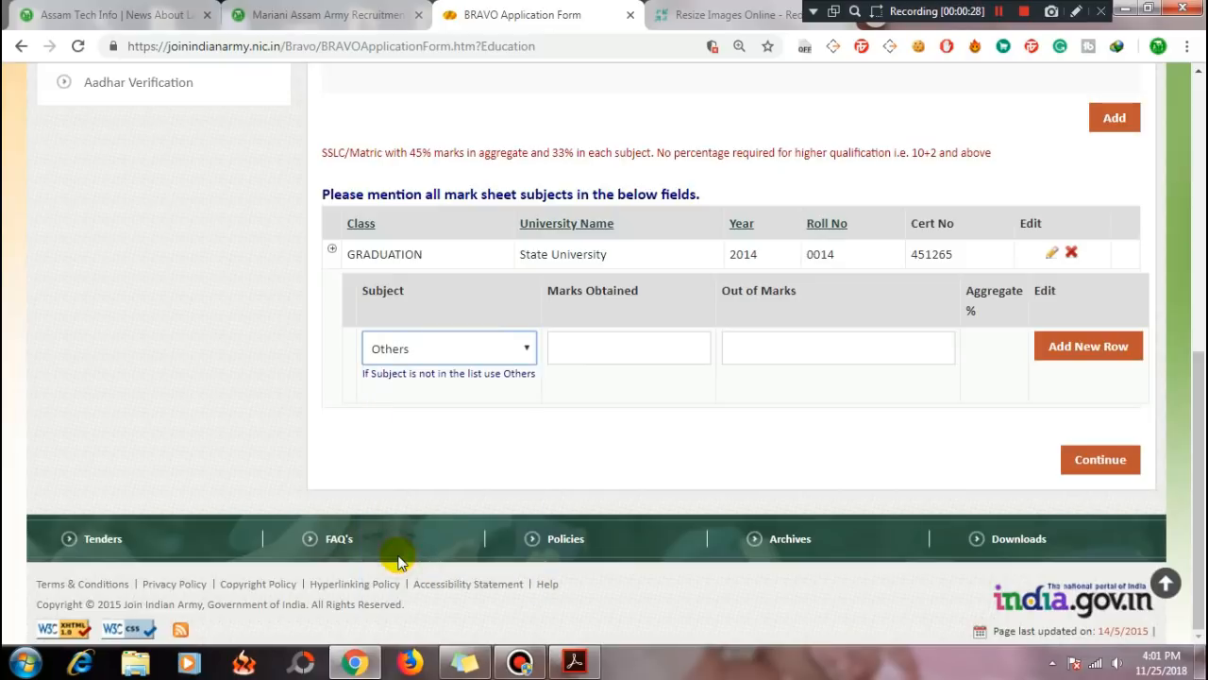
# - Enter 75 marks obtained out of 100 with the subject name POL SCIENCE, and add it as a mark sheet row
pyautogui.click(577, 338)
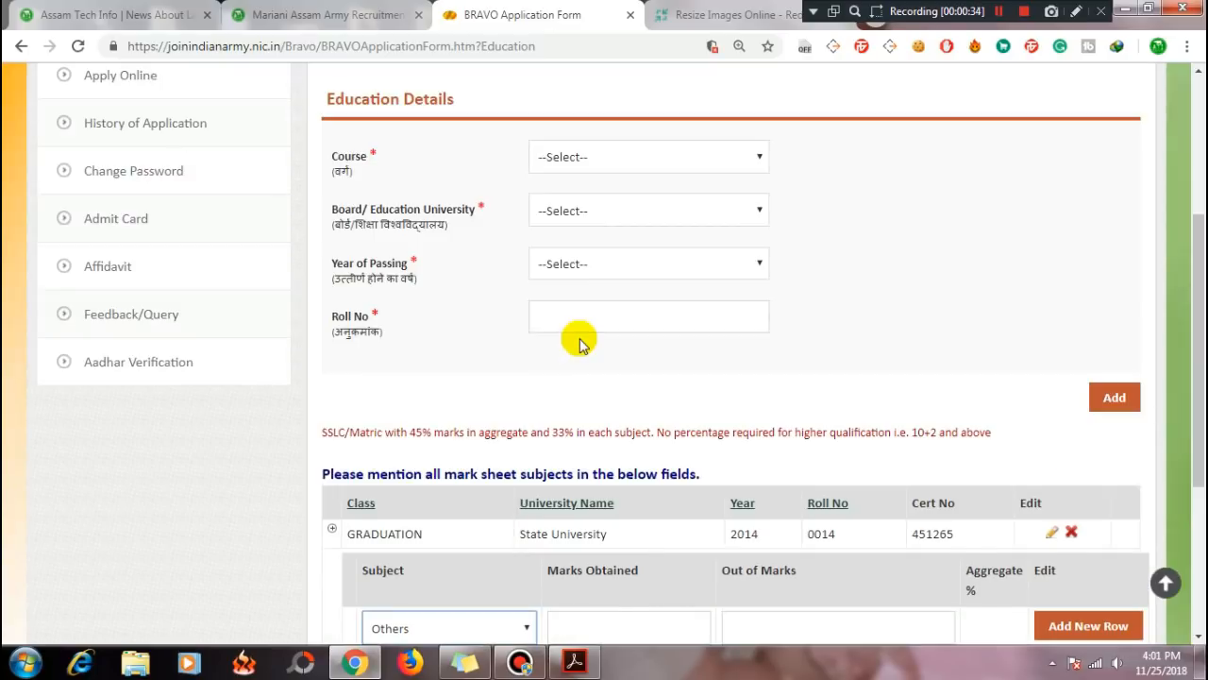
pyautogui.scroll(-3, 579, 344)
pyautogui.click(584, 363)
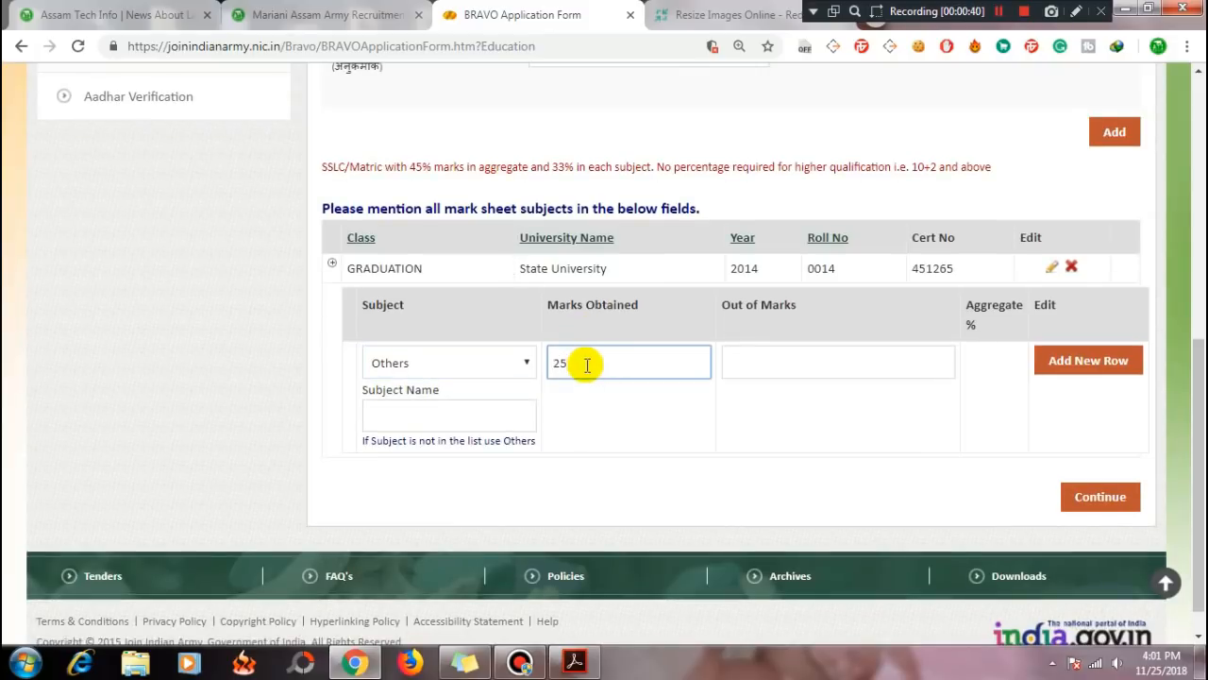
pyautogui.write('75')
pyautogui.click(784, 360)
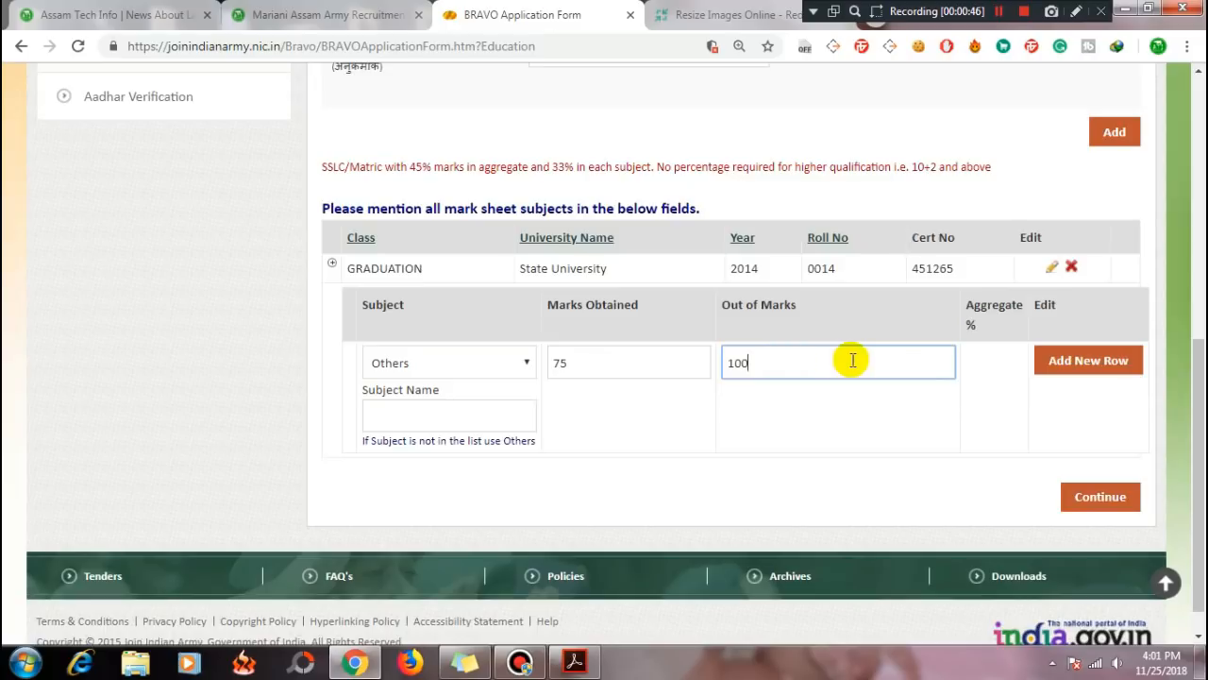
pyautogui.click(444, 417)
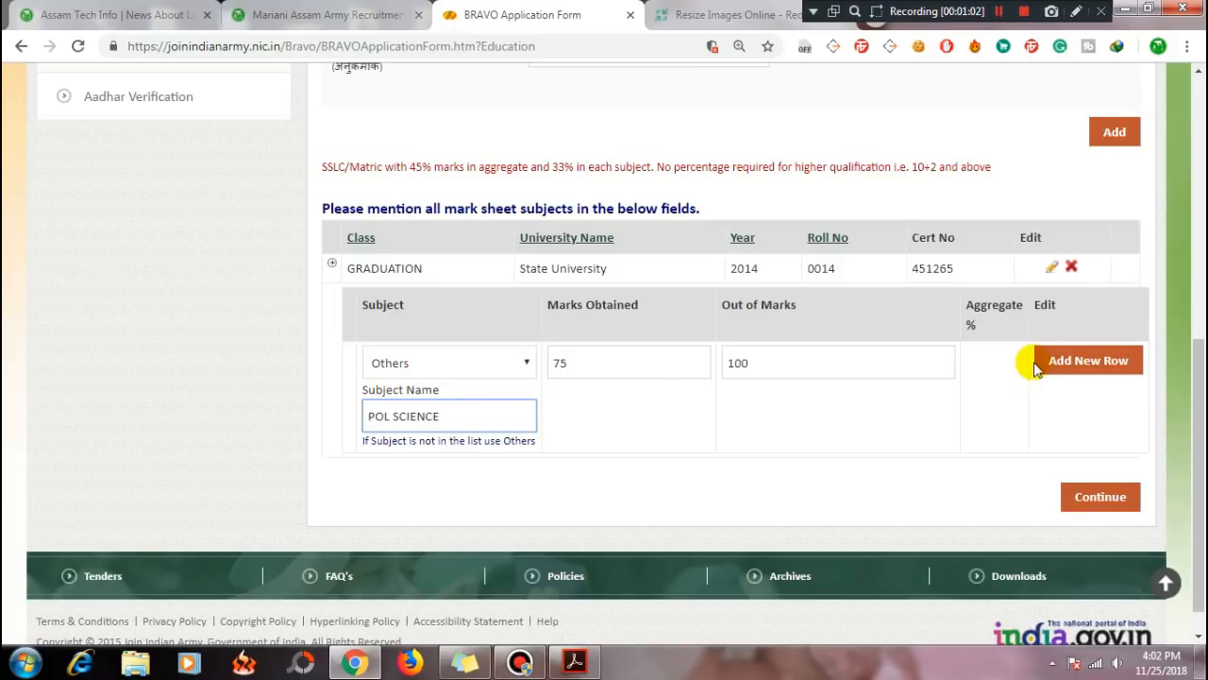
pyautogui.click(1082, 366)
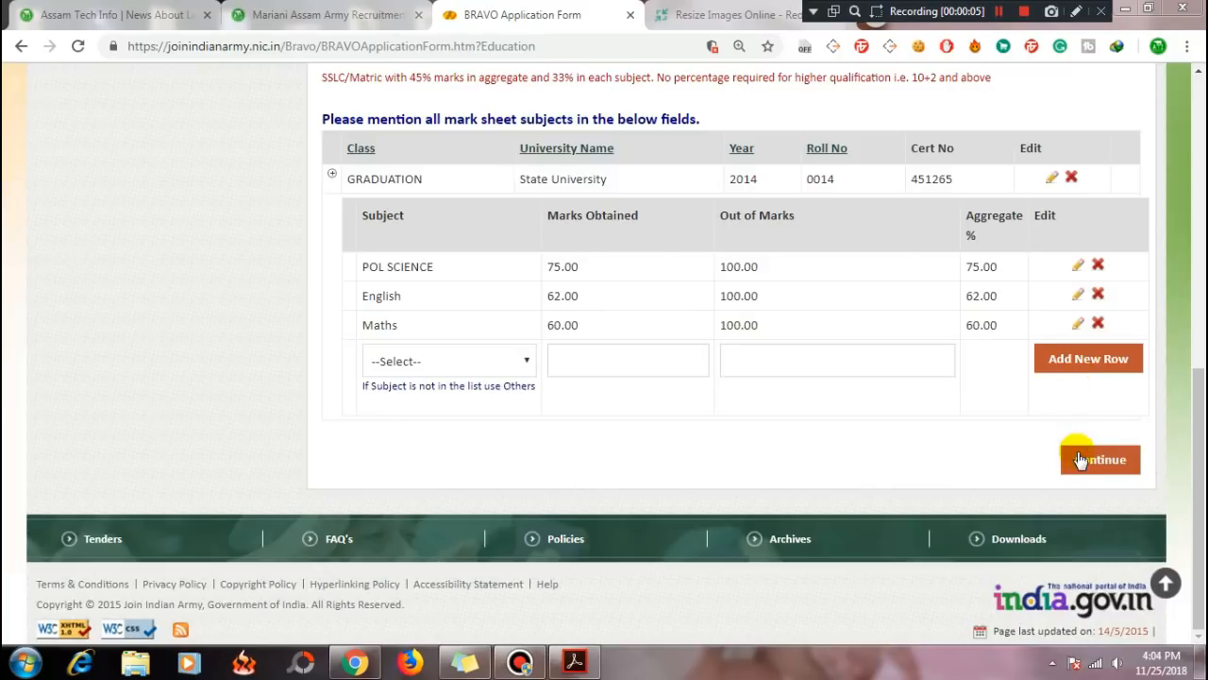
# - Finish the education details and continue with the current Soldier General Duty (All Arms) application
pyautogui.click(1081, 460)
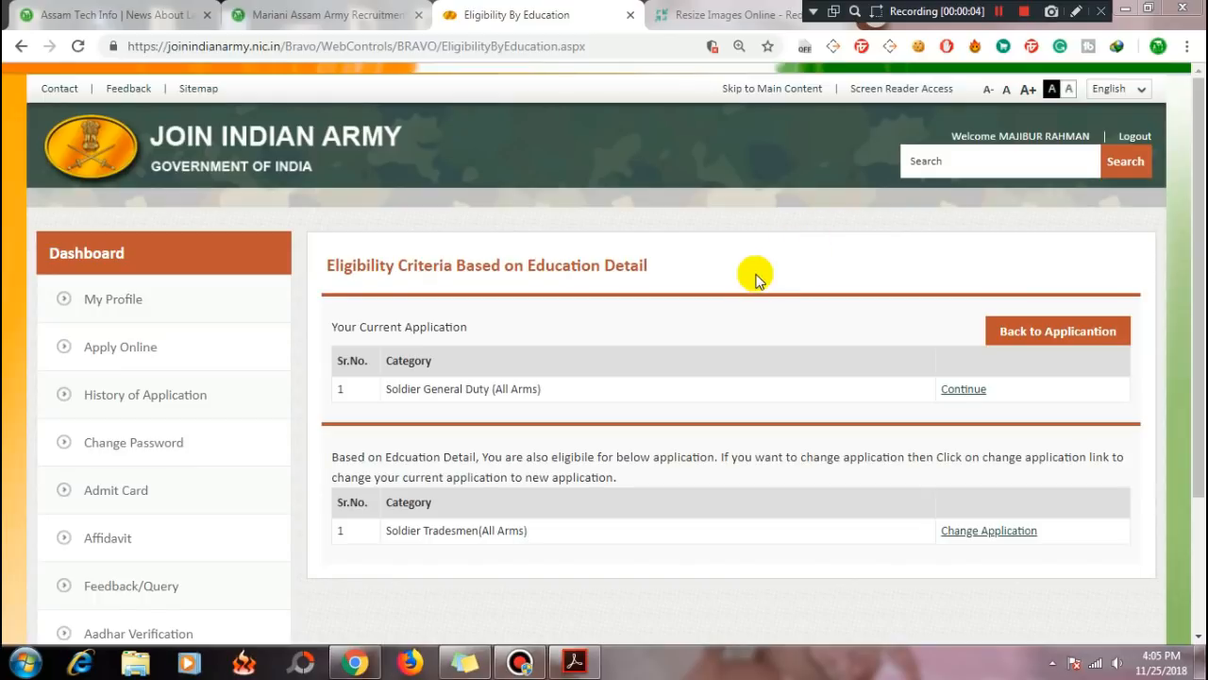
pyautogui.scroll(-1, 692, 369)
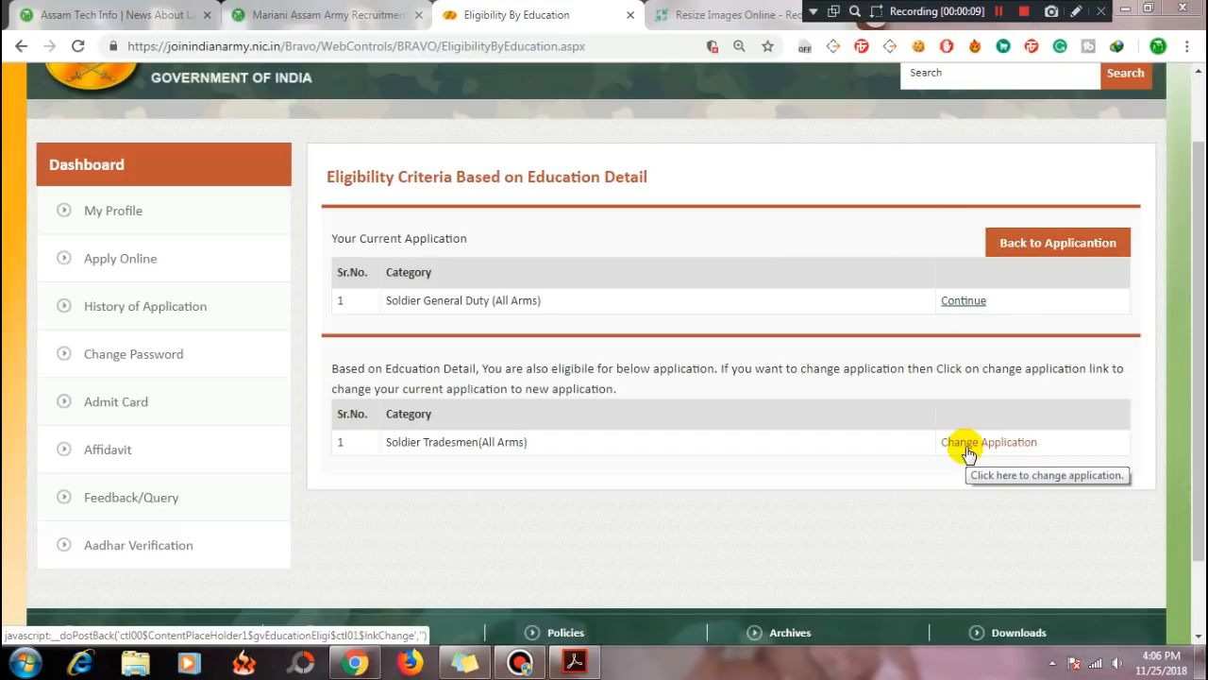
pyautogui.click(963, 302)
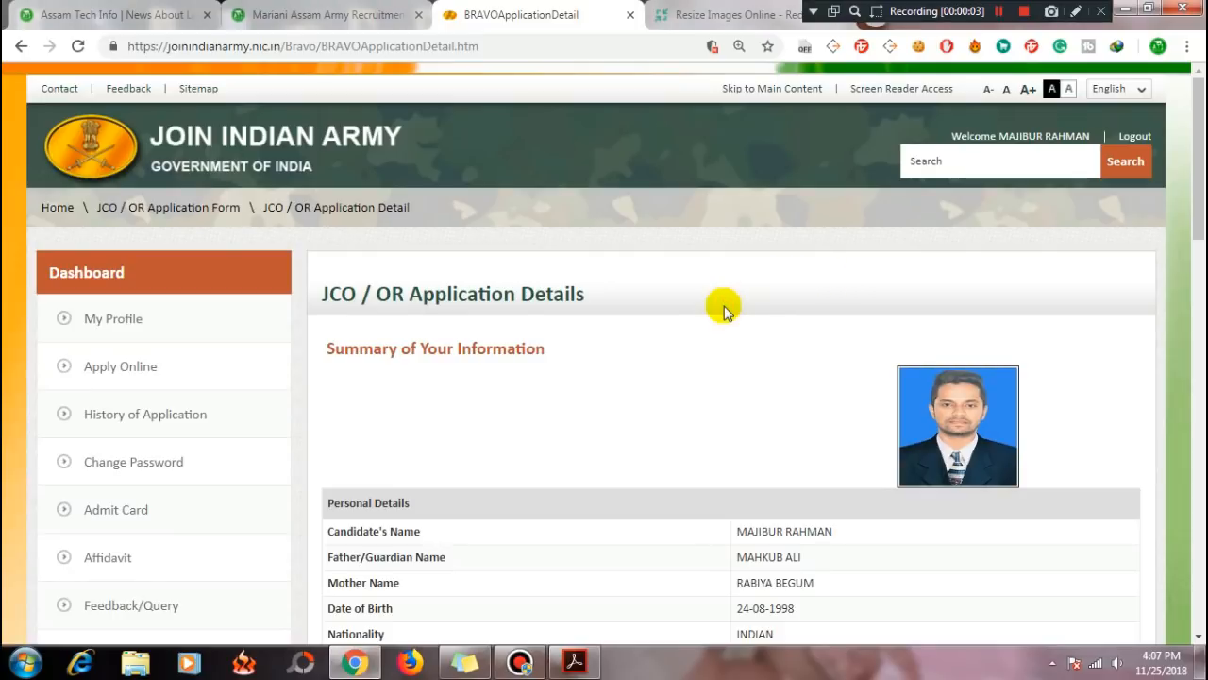
# - Review the application summary from the personal details through the educational details and instructions, and submit the application
pyautogui.scroll(-1, 724, 306)
pyautogui.moveTo(435, 205); pyautogui.dragTo(553, 205)
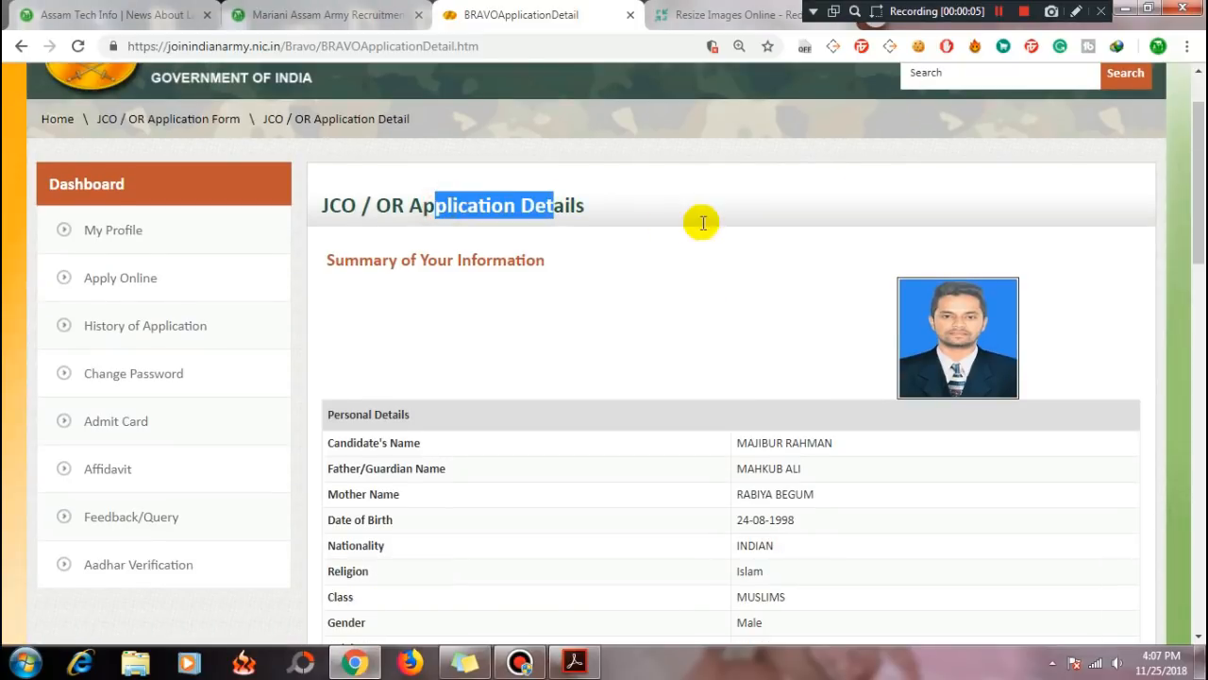
pyautogui.click(703, 223)
pyautogui.scroll(-3, 703, 224)
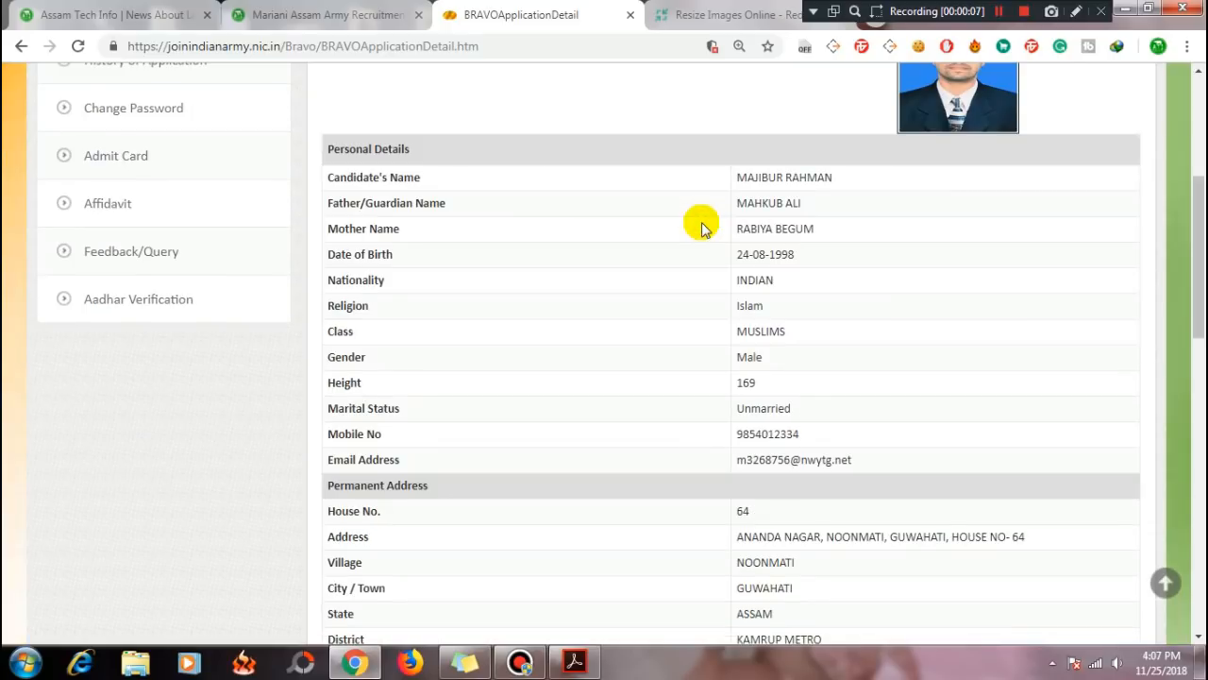
pyautogui.scroll(-2, 703, 226)
pyautogui.scroll(-3, 703, 227)
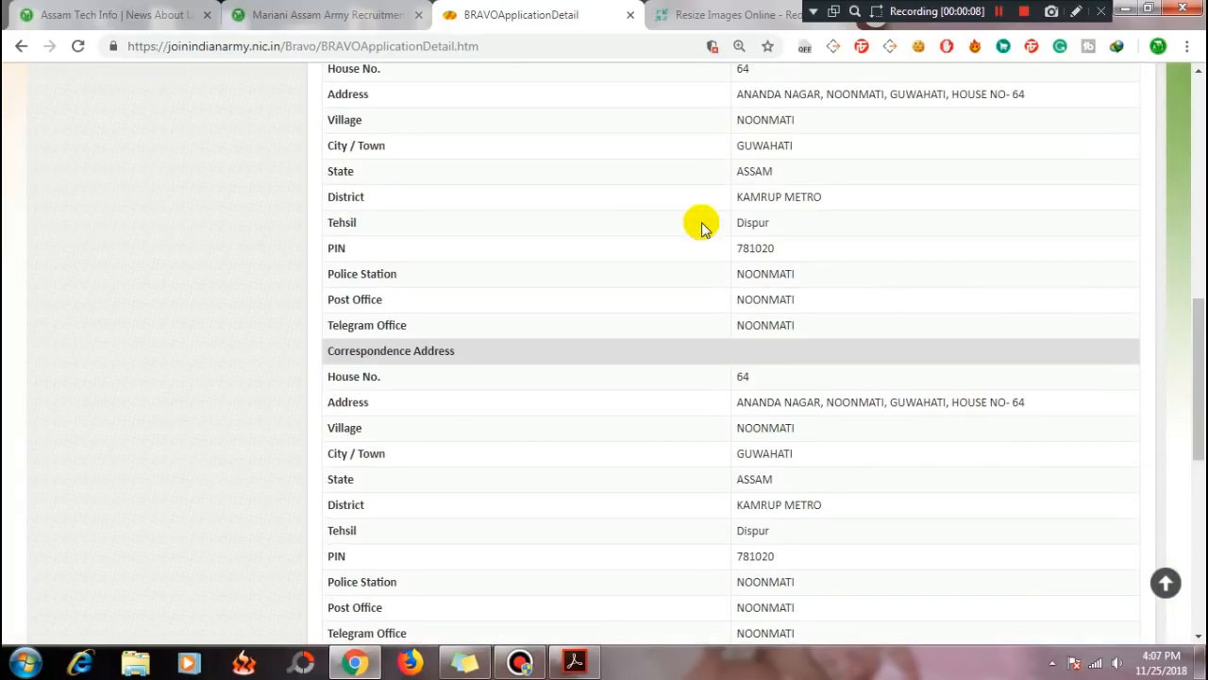
pyautogui.scroll(-7, 703, 226)
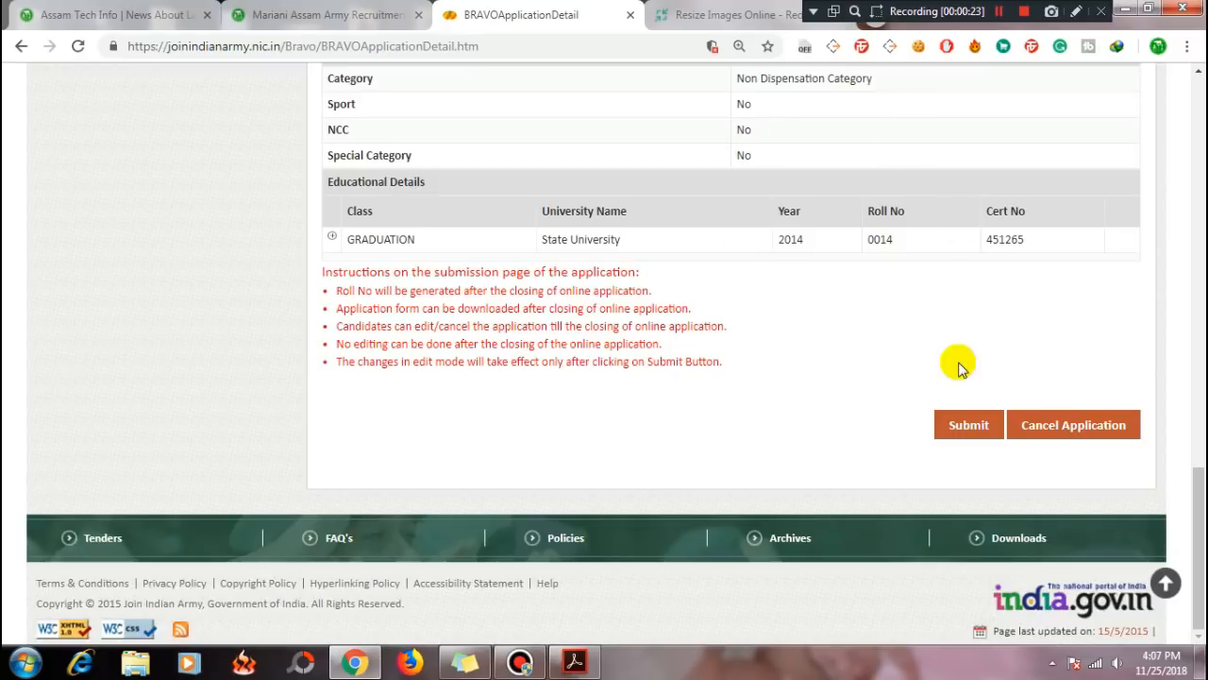
pyautogui.click(958, 431)
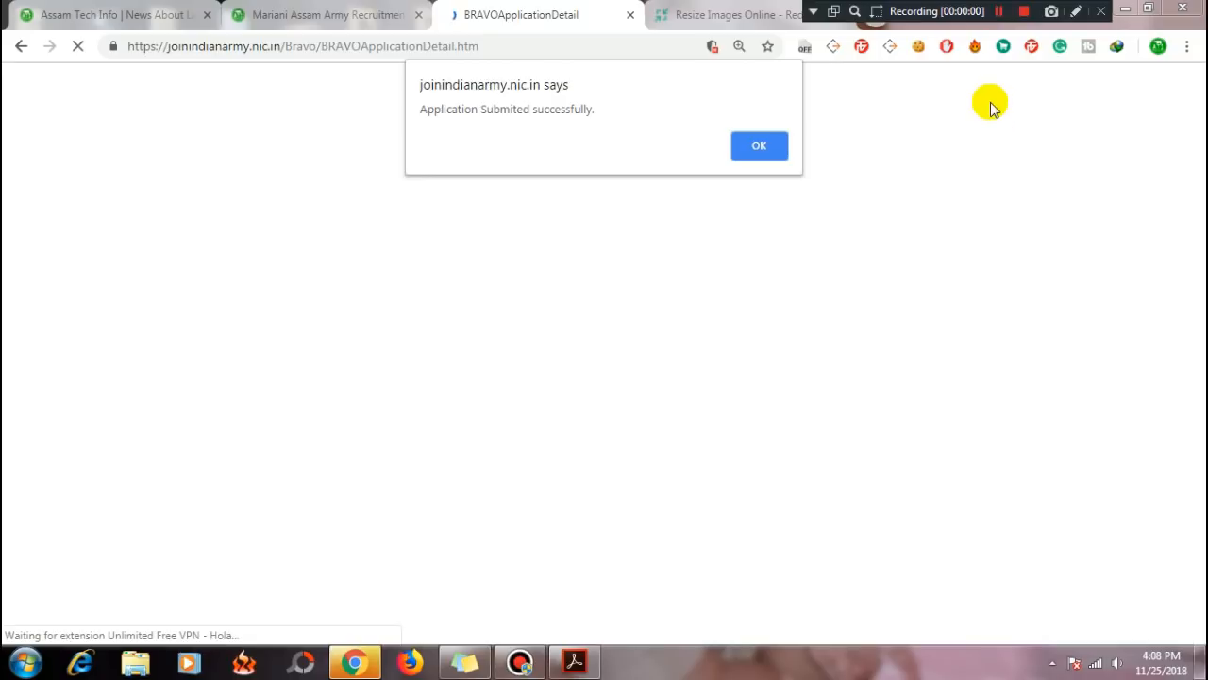
pyautogui.click(761, 152)
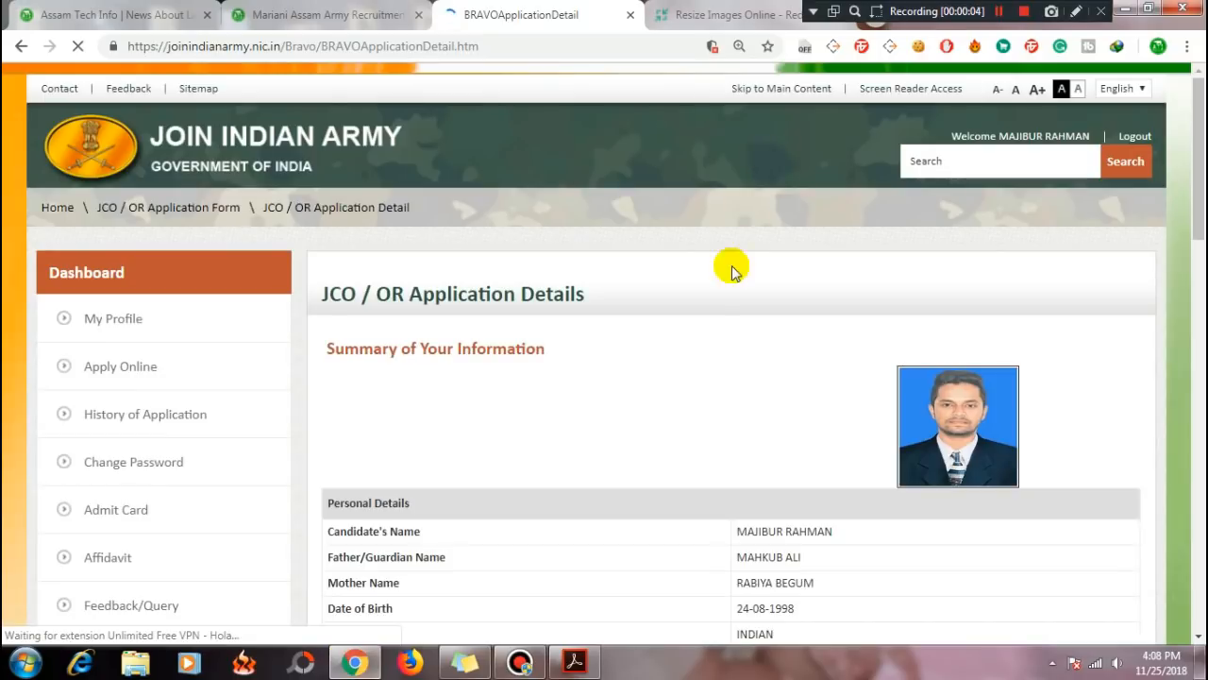
# - Read the instructions below the educational details on the submitted application's page, covering roll number generation, form download, editing and cancellation
pyautogui.scroll(-10, 731, 324)
pyautogui.scroll(-5, 735, 321)
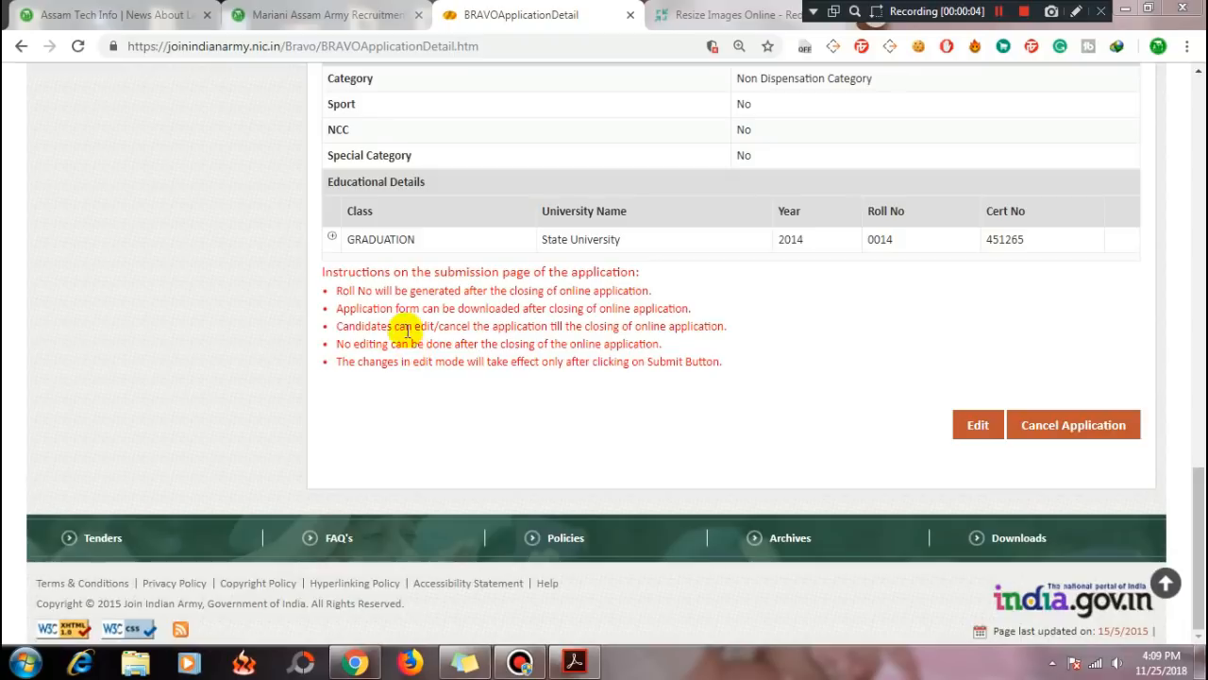
pyautogui.click(338, 290)
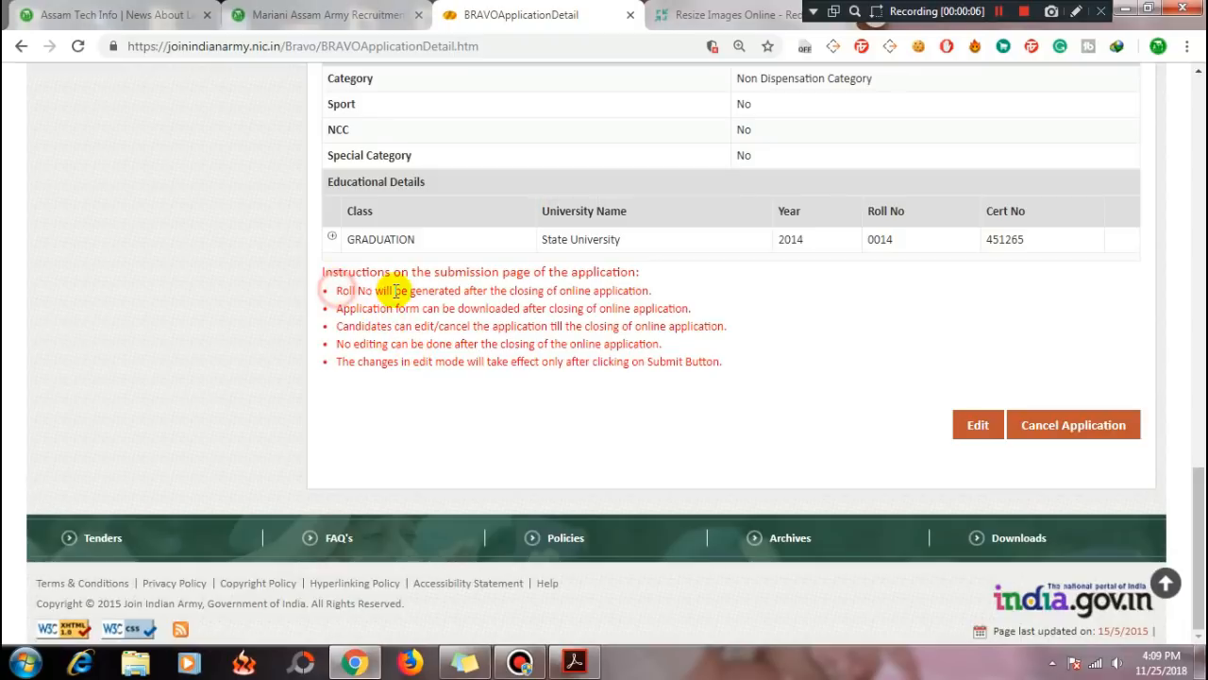
pyautogui.moveTo(397, 289); pyautogui.dragTo(707, 292)
pyautogui.click(741, 300)
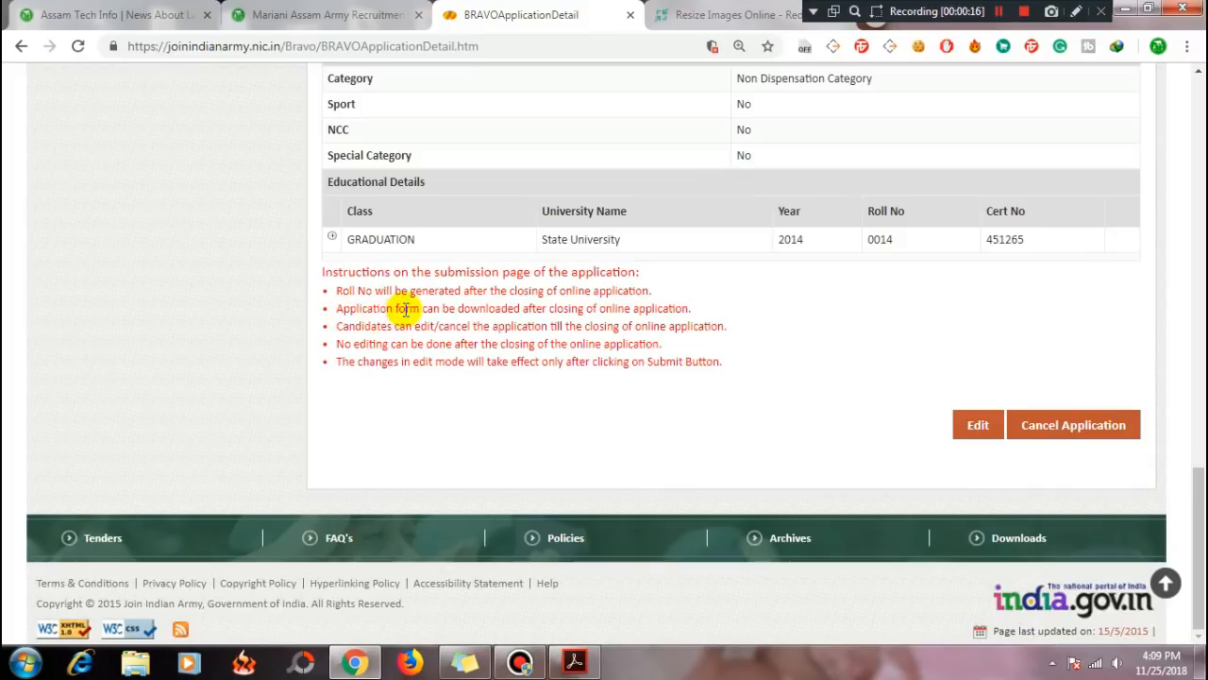
pyautogui.moveTo(343, 306); pyautogui.dragTo(604, 307)
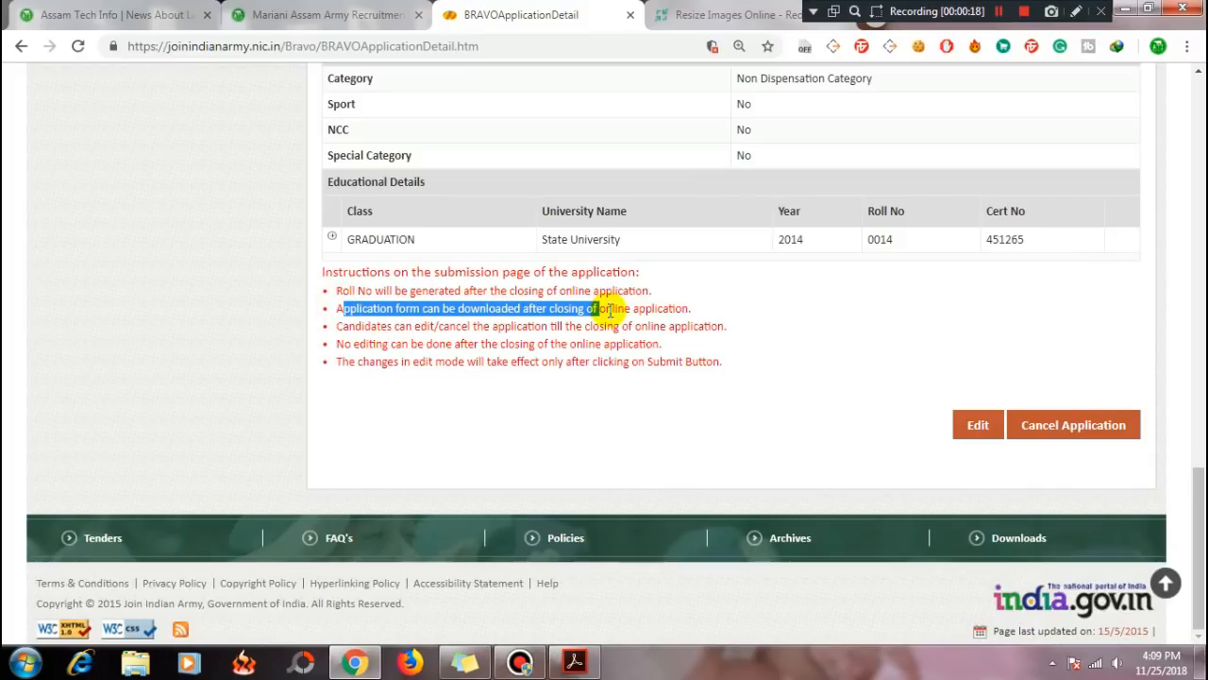
pyautogui.click(561, 383)
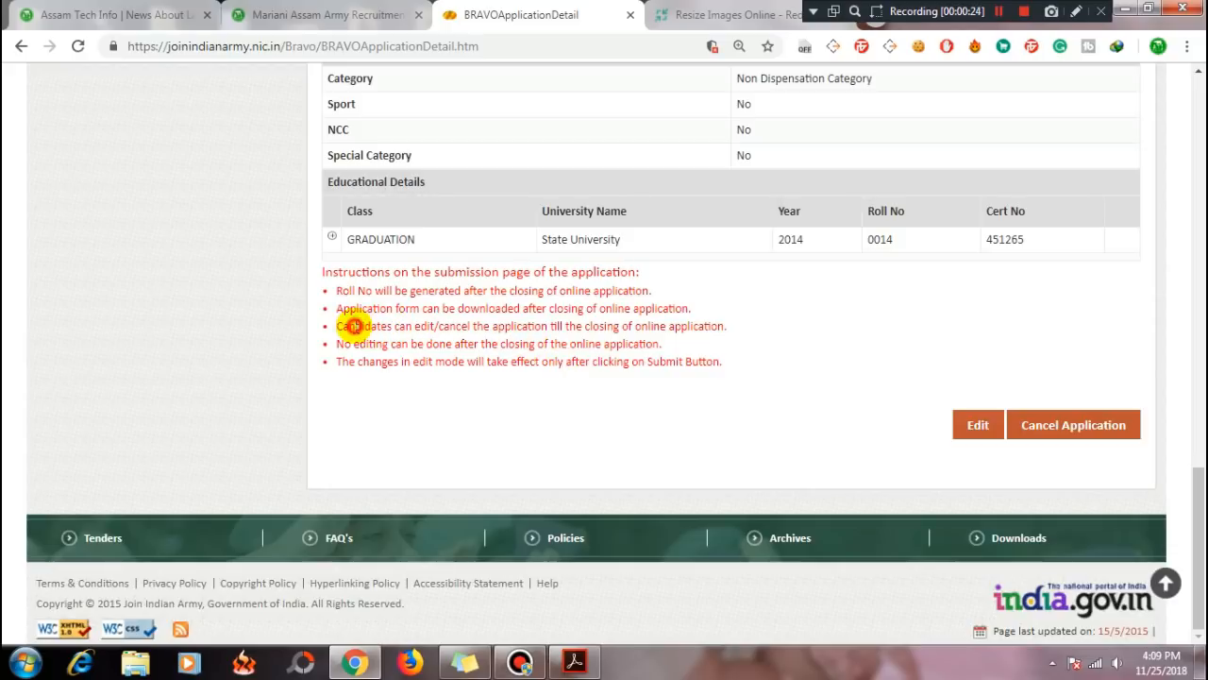
pyautogui.moveTo(355, 326); pyautogui.dragTo(782, 343)
pyautogui.click(788, 347)
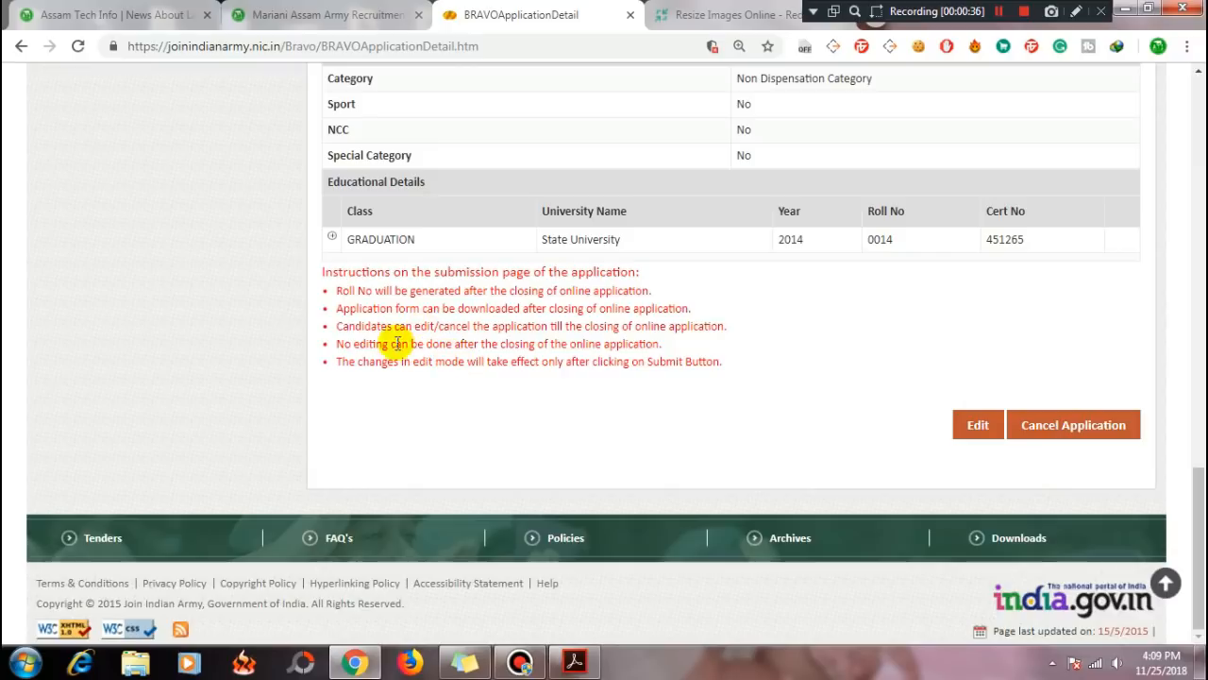
pyautogui.moveTo(362, 343); pyautogui.dragTo(580, 345)
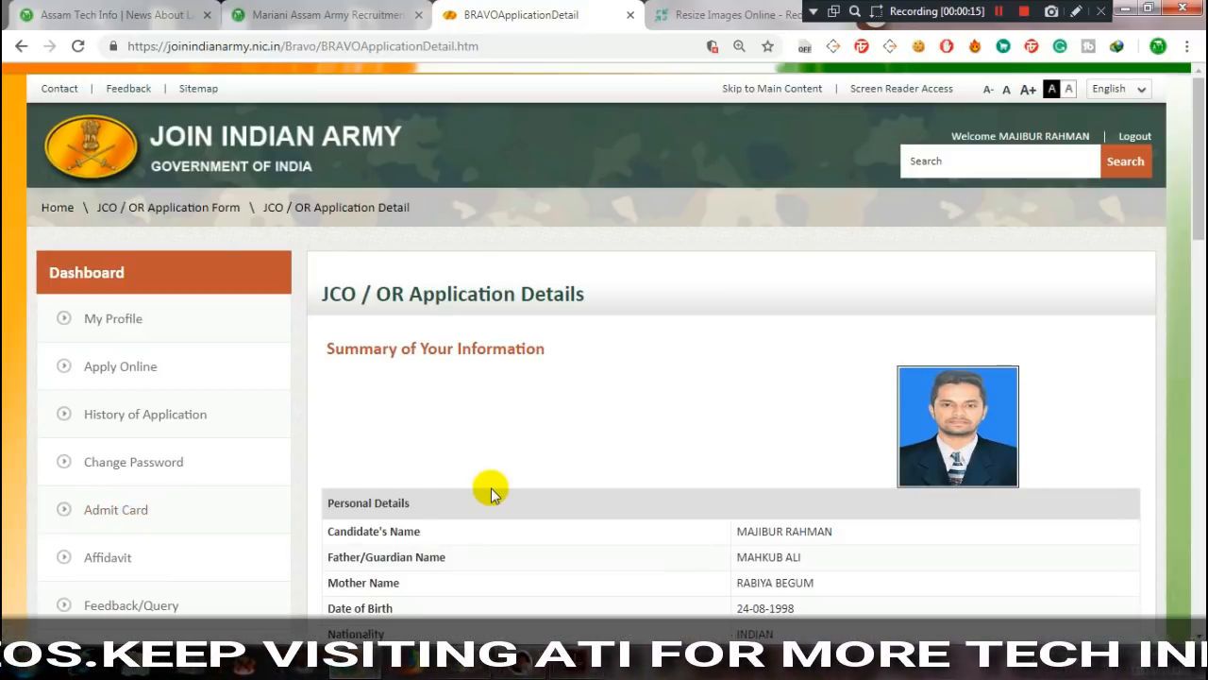
# - Switch to the Assam Tech Info article on the Mariani Assam Army Recruitment Rally 2019 and review its application steps up to the title
pyautogui.click(340, 23)
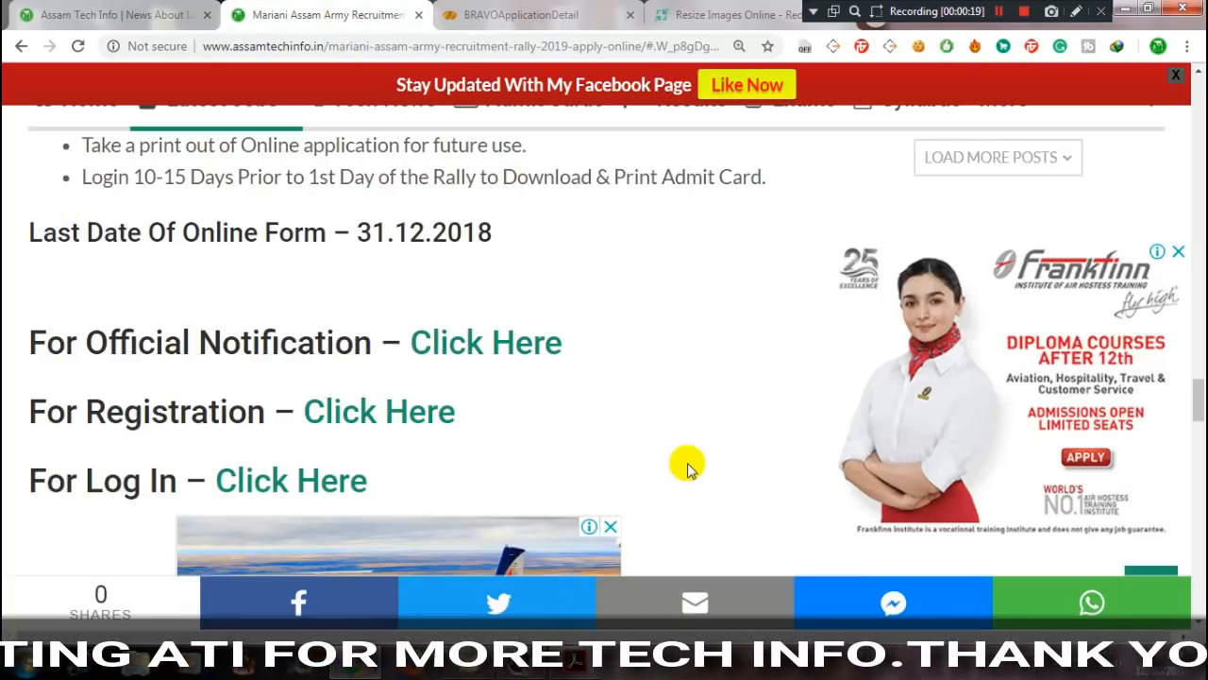
pyautogui.scroll(3, 687, 462)
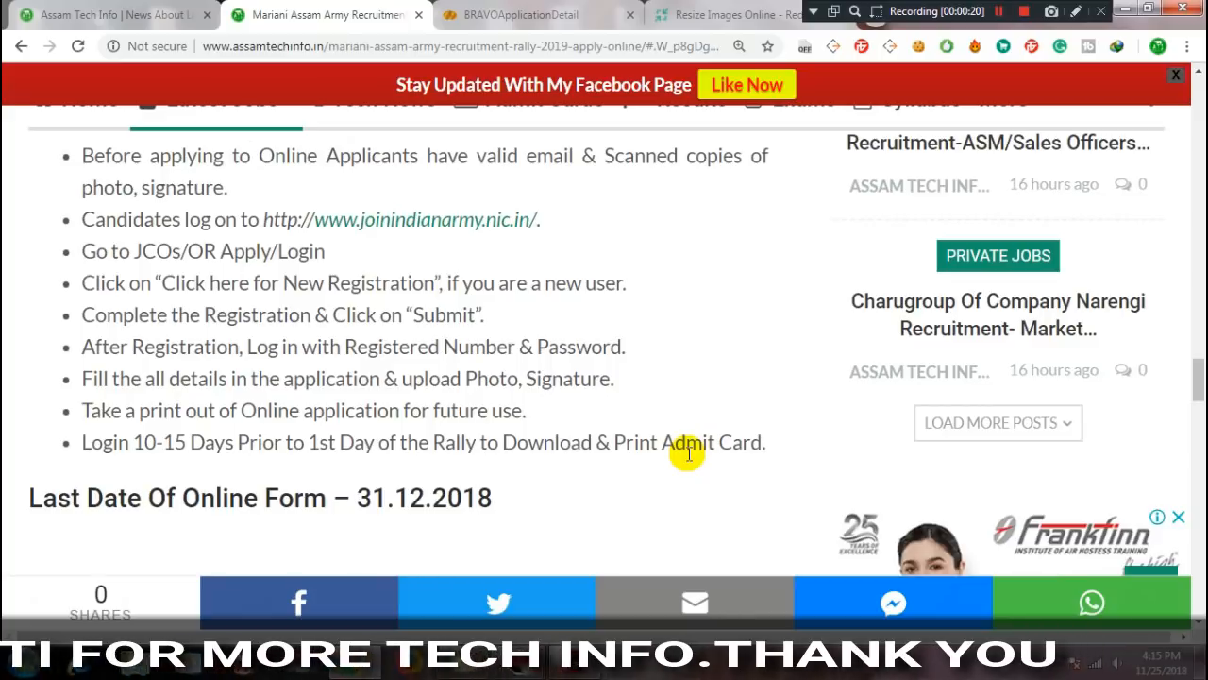
pyautogui.scroll(3, 688, 456)
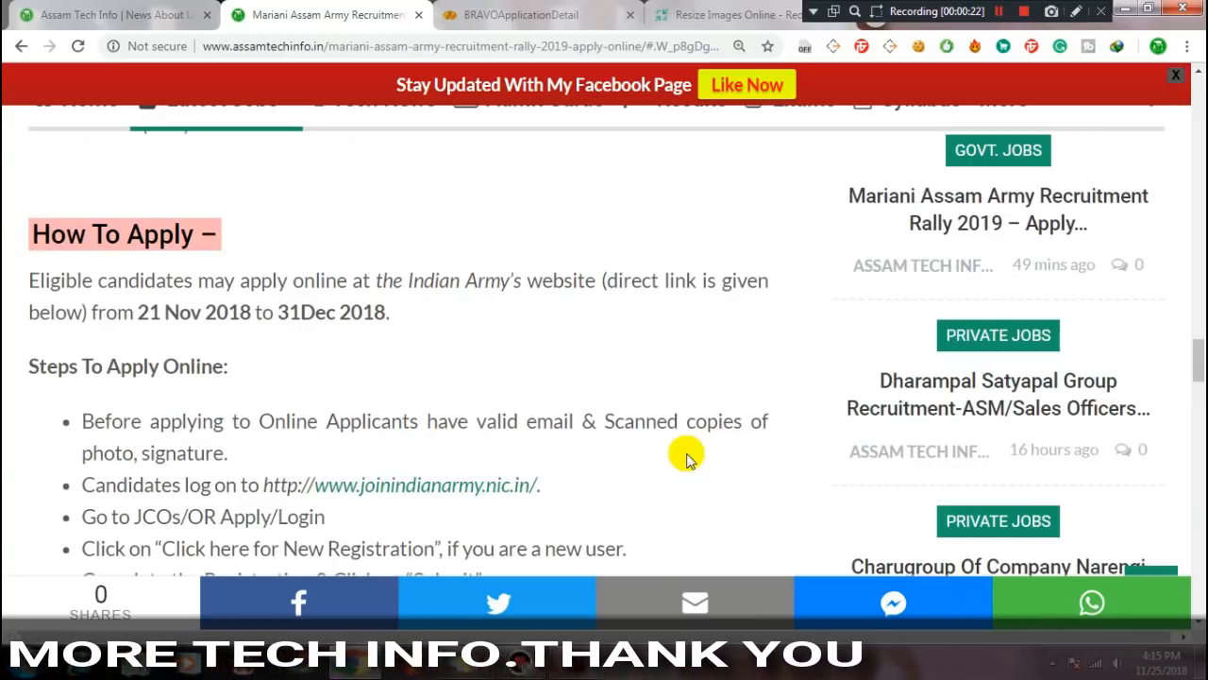
pyautogui.scroll(3, 686, 453)
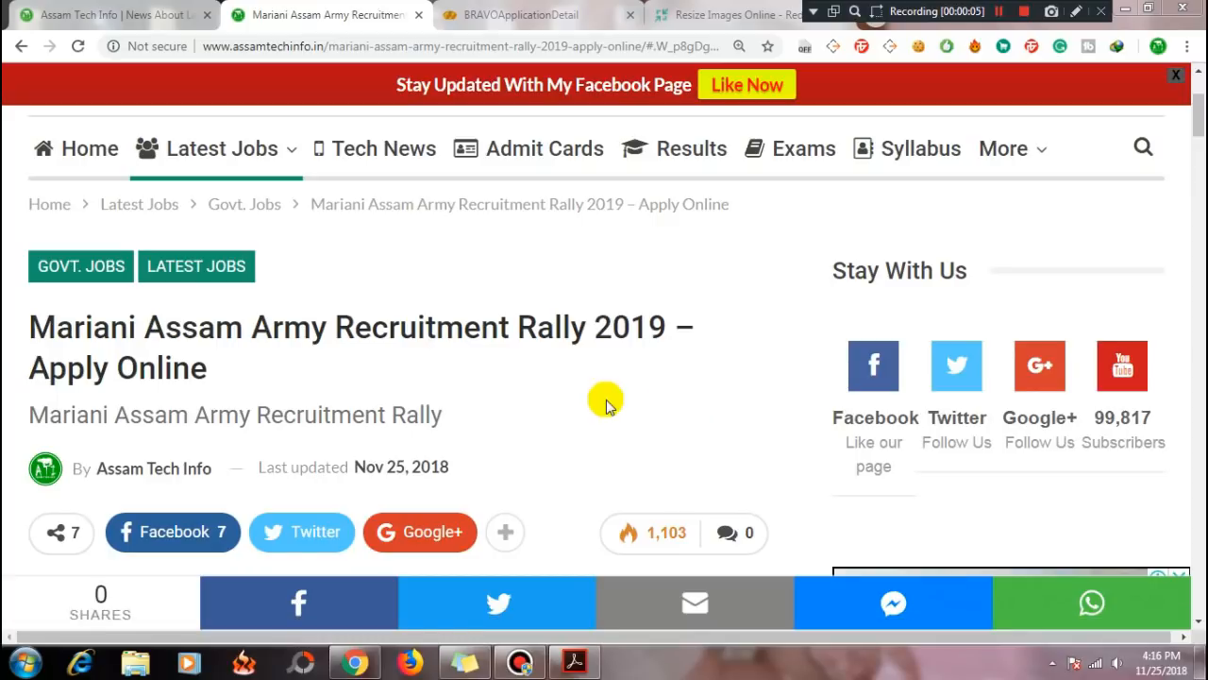
pyautogui.scroll(2, 606, 399)
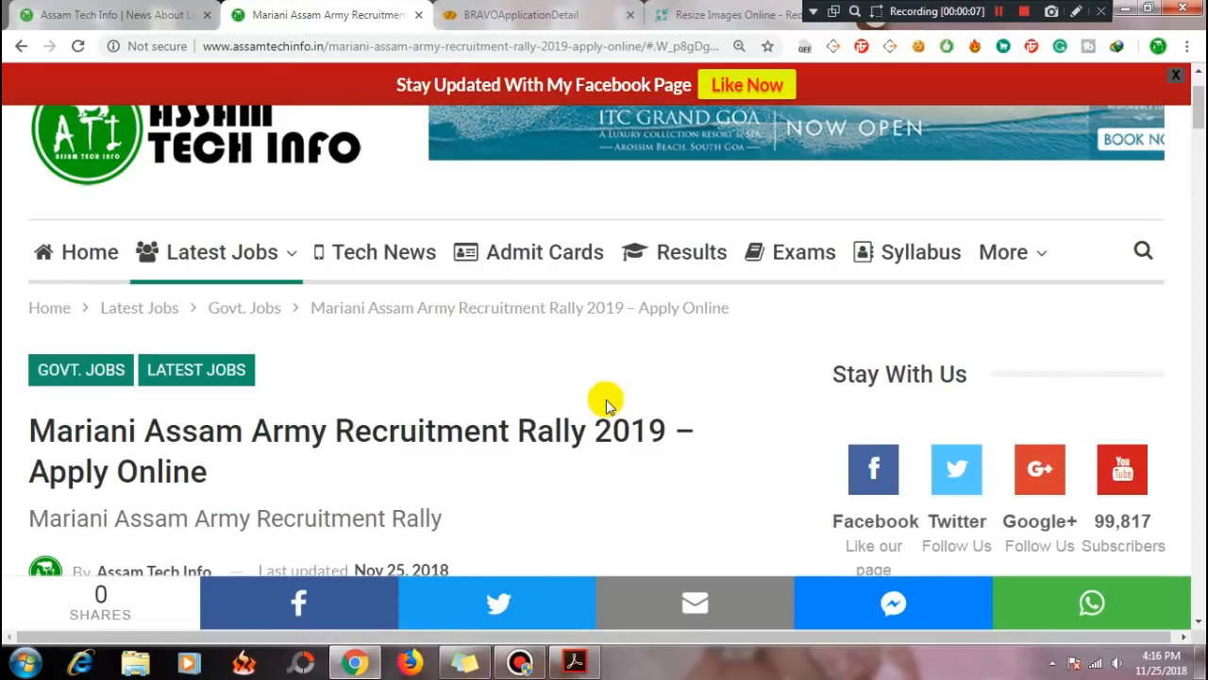